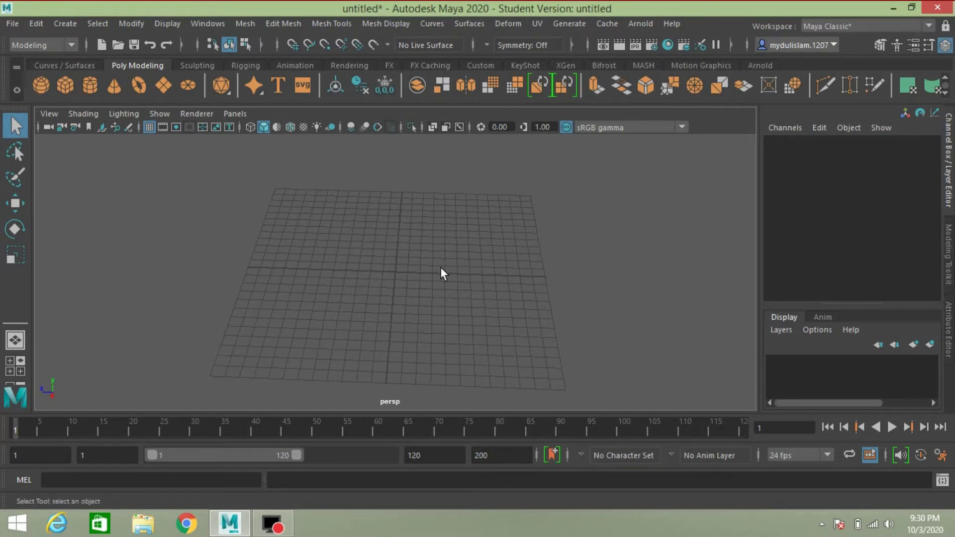
Switch the perspective viewport background from plain grey to the blue gradient
key(alt+b)
key(alt+b)
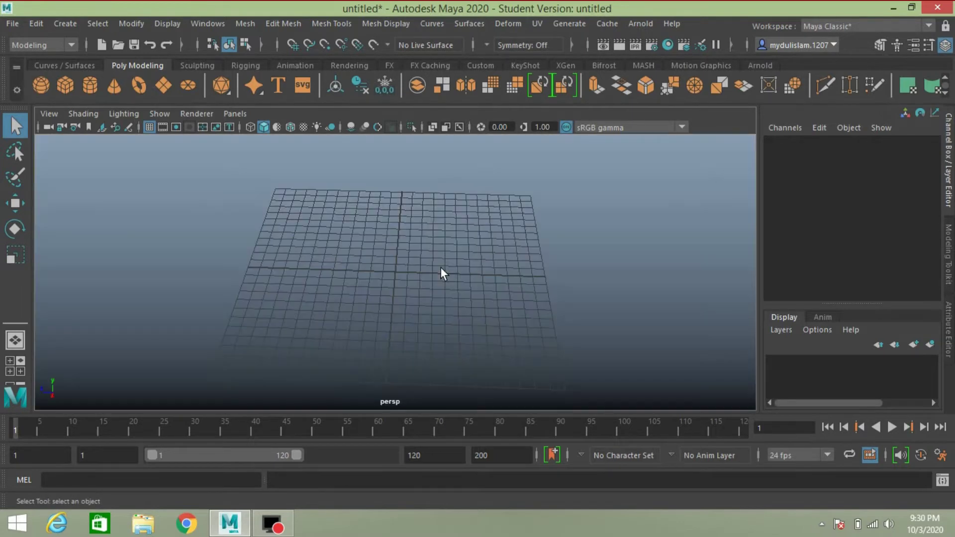
alt+drag(441, 267, 433, 264)
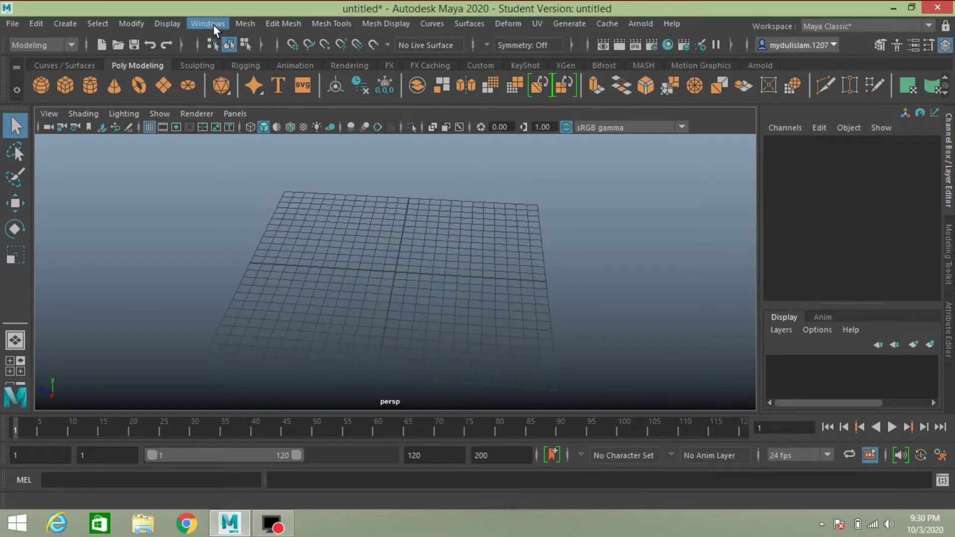
Open the Outliner beside the perspective view
click(209, 24)
click(232, 192)
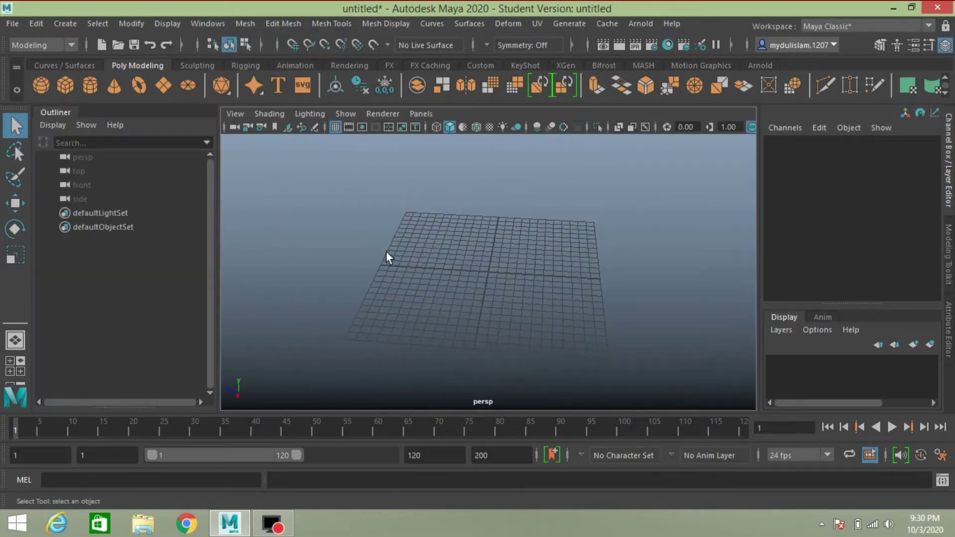
alt+drag(386, 253, 455, 262)
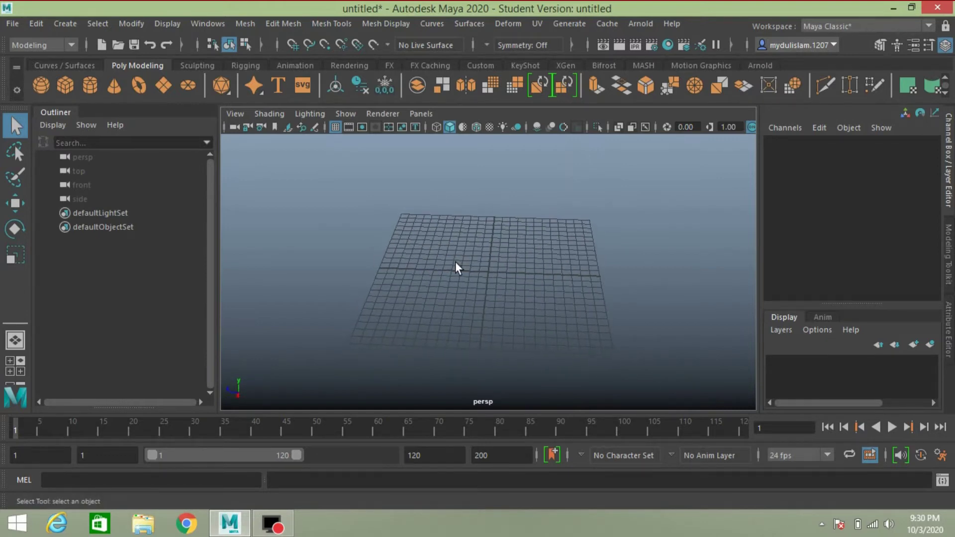
Open the Color Settings and set the 3D Views Background colour to red
click(205, 23)
mouse_move(265, 159)
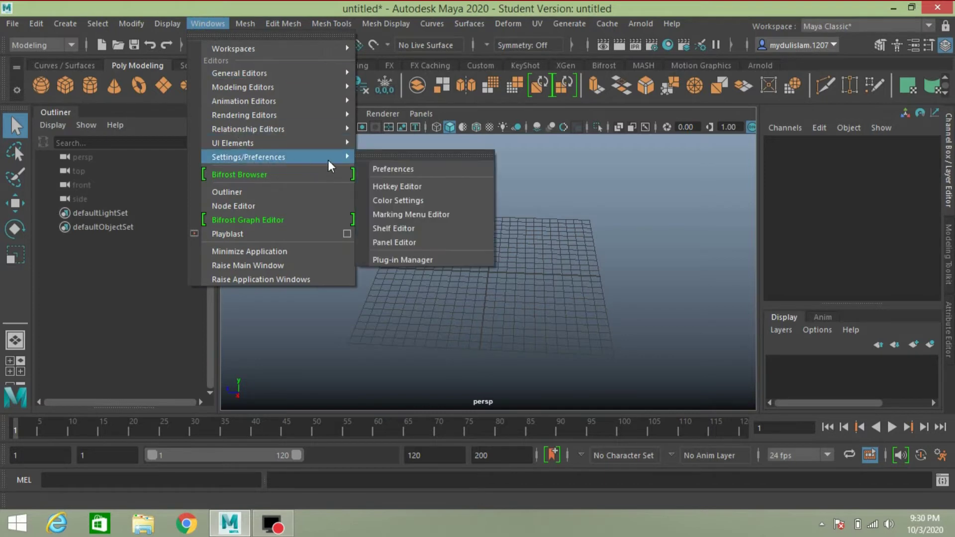
click(410, 201)
drag(463, 189, 661, 28)
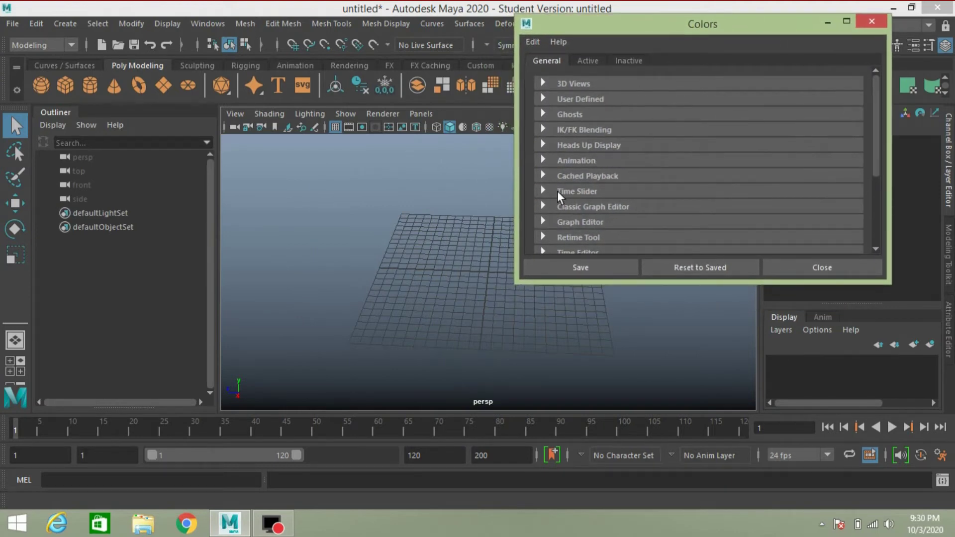
click(542, 84)
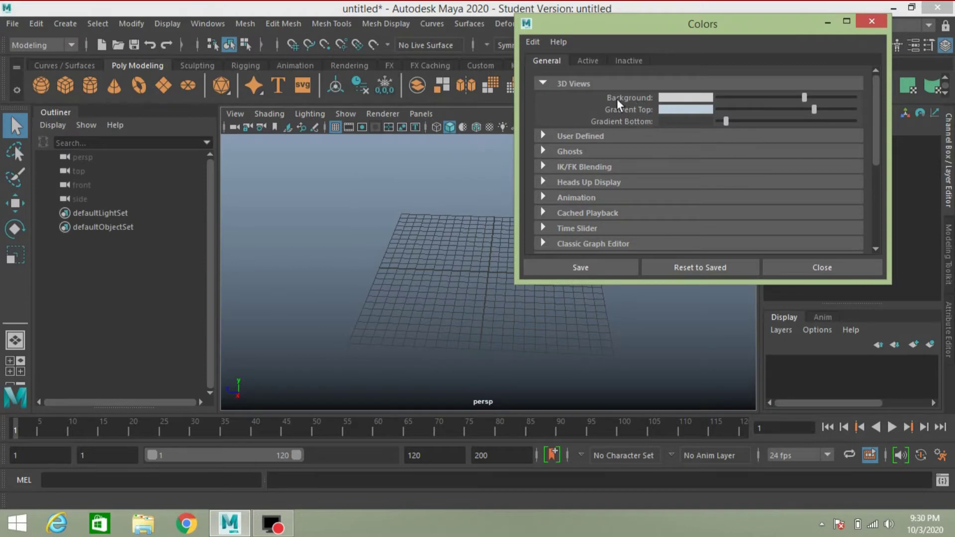
click(672, 99)
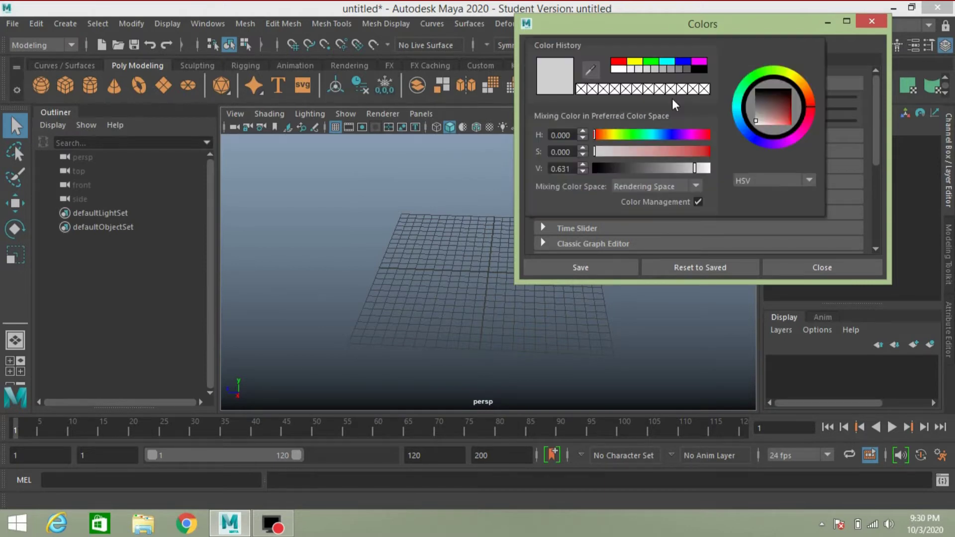
click(618, 60)
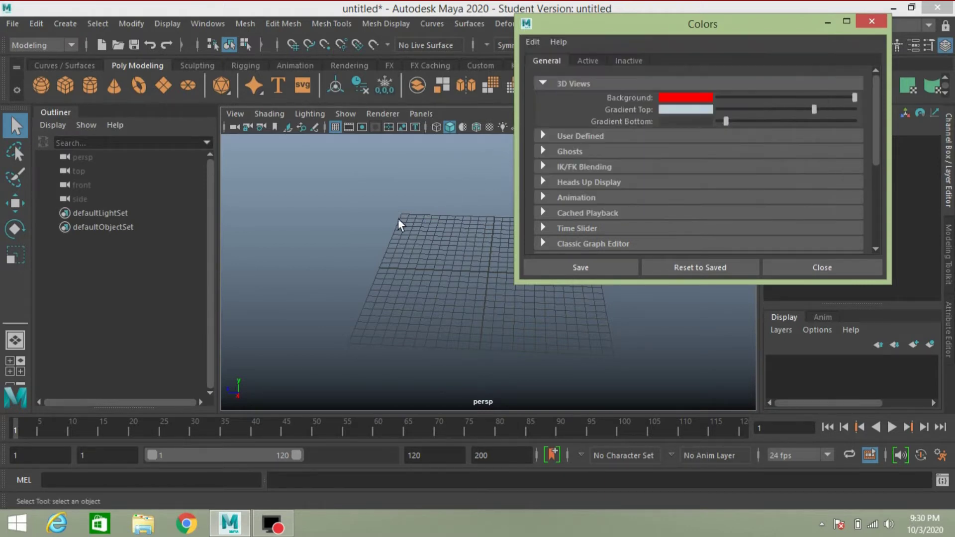
Try yellow, green and blue as the 3D Views Gradient Top colour and settle on a desaturated light blue-violet
click(682, 110)
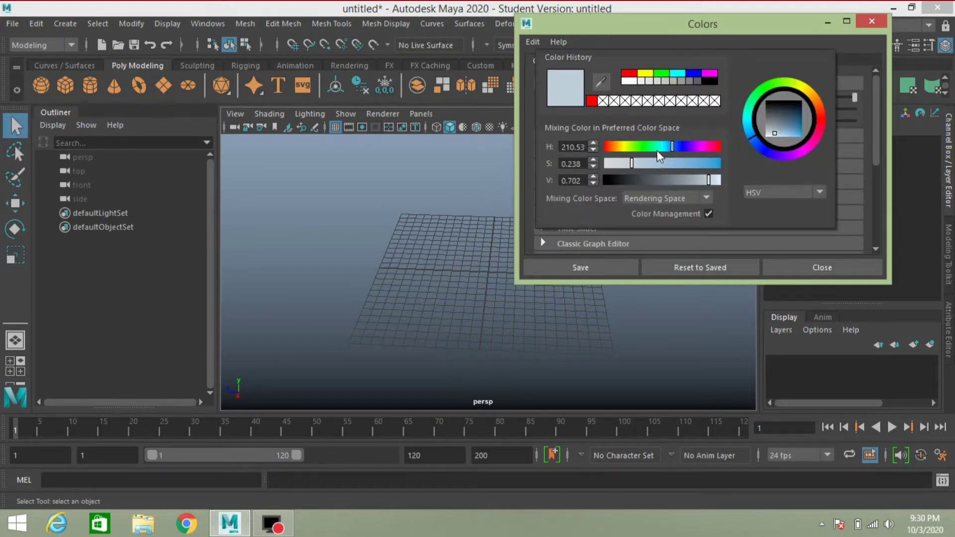
click(645, 74)
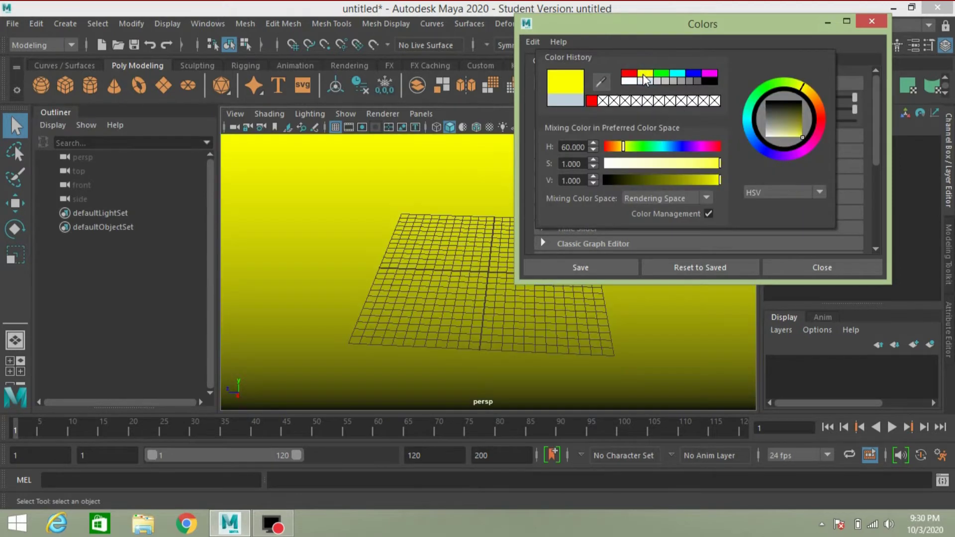
click(661, 75)
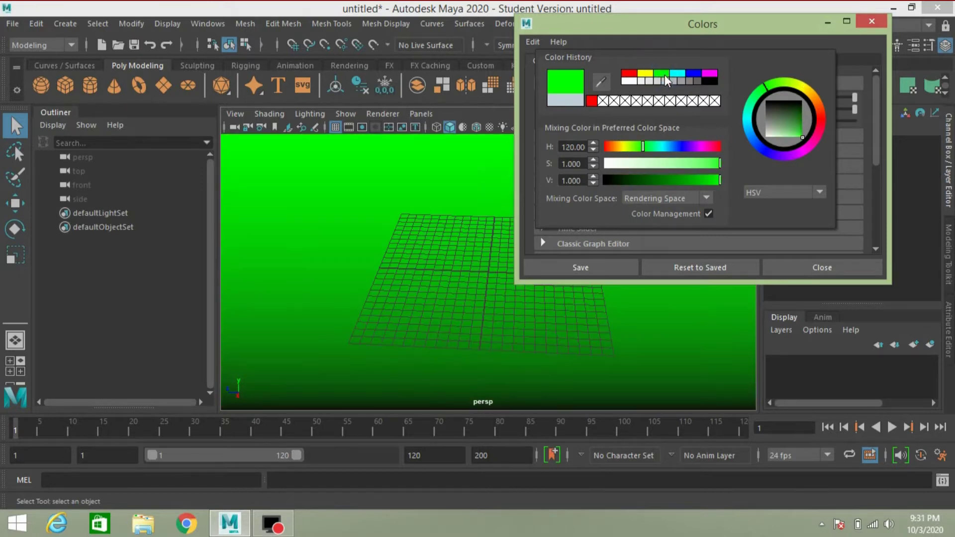
click(689, 73)
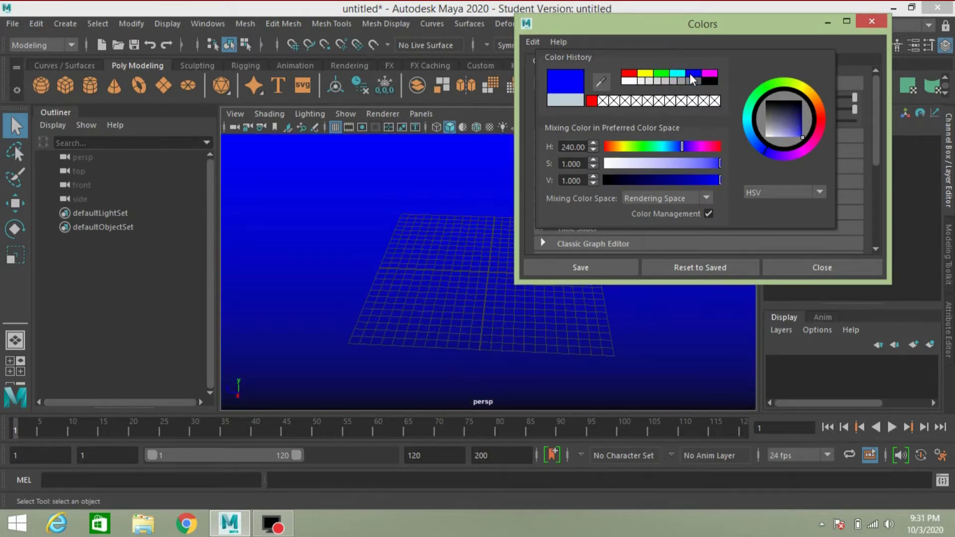
click(658, 163)
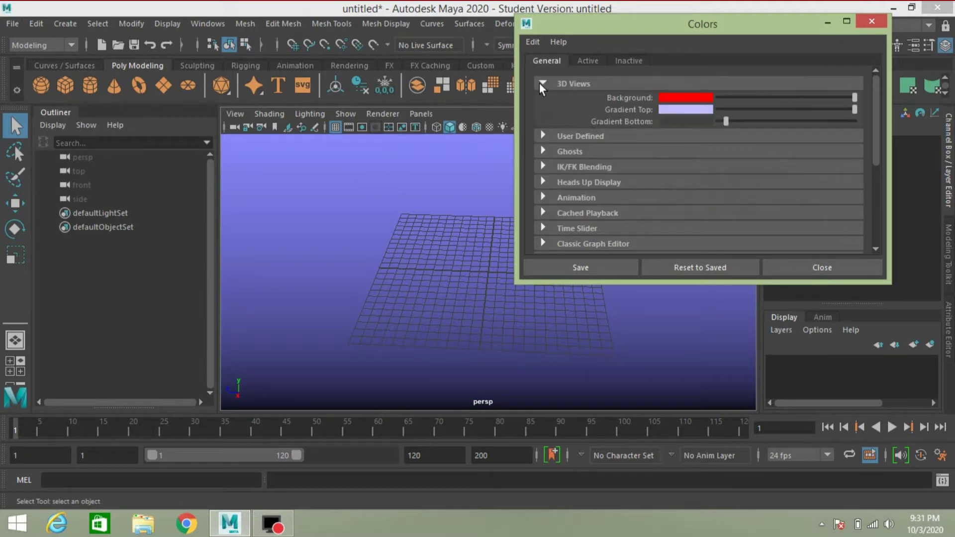
click(667, 97)
click(542, 83)
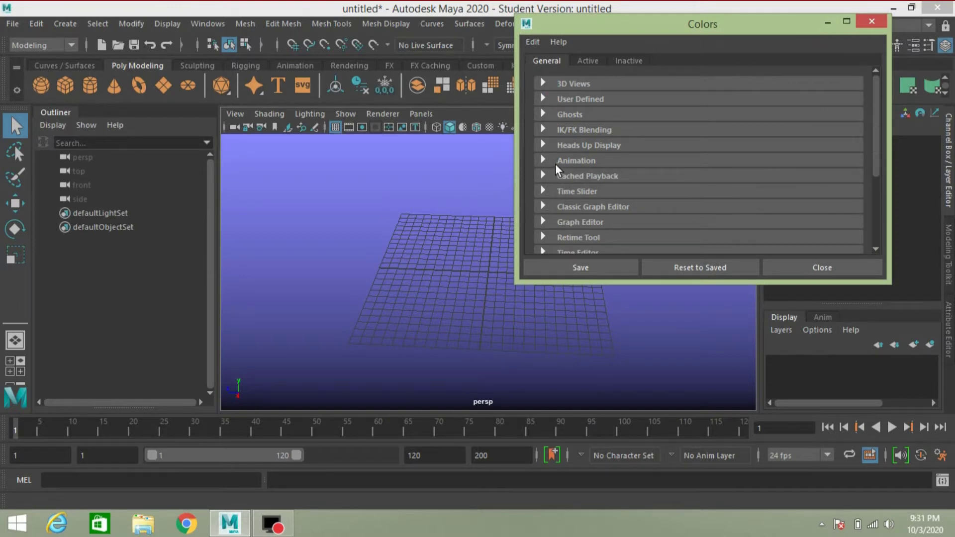
Set the Time Slider's Key, Breakdown and Tick Special colours to red
click(543, 191)
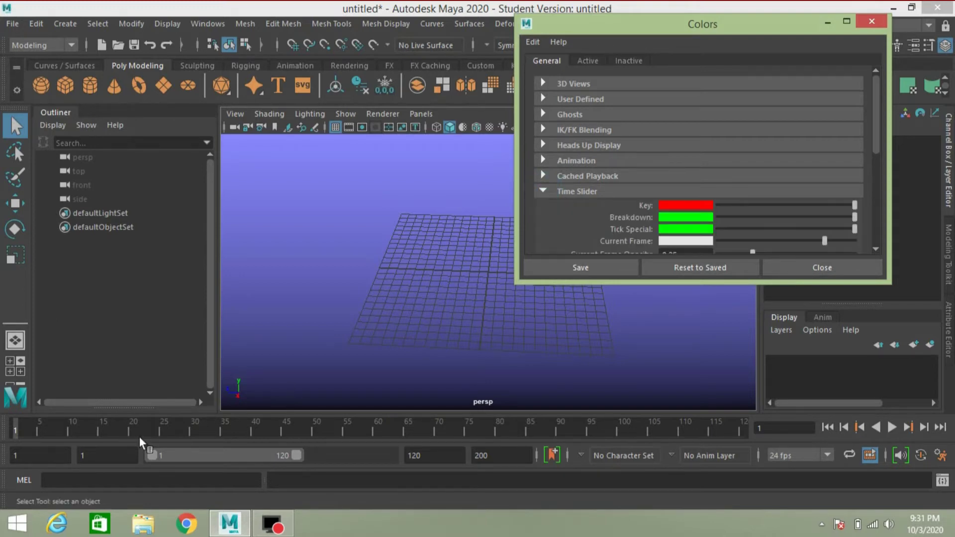
click(684, 204)
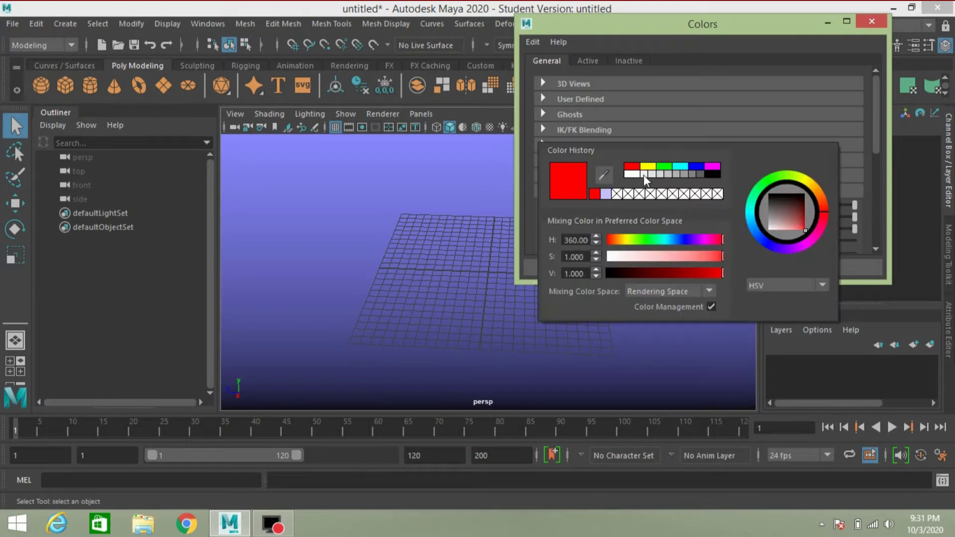
click(633, 166)
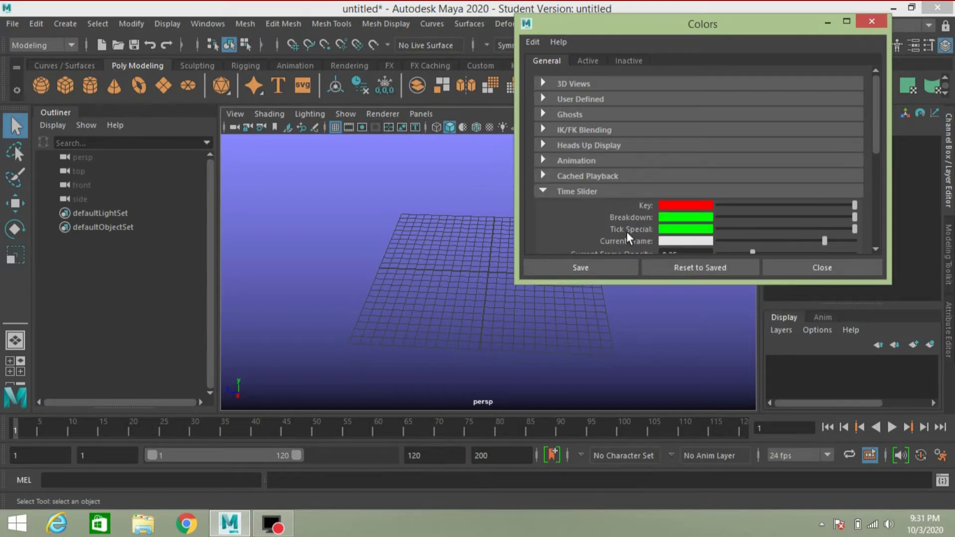
click(676, 216)
click(621, 180)
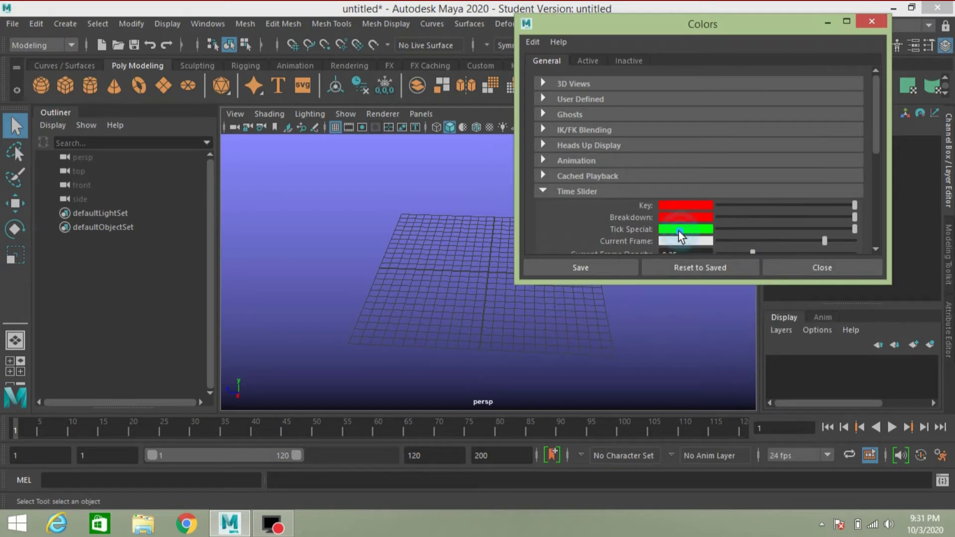
click(678, 231)
click(622, 194)
Save the colour settings and scrub the timeline to frame 42
click(554, 266)
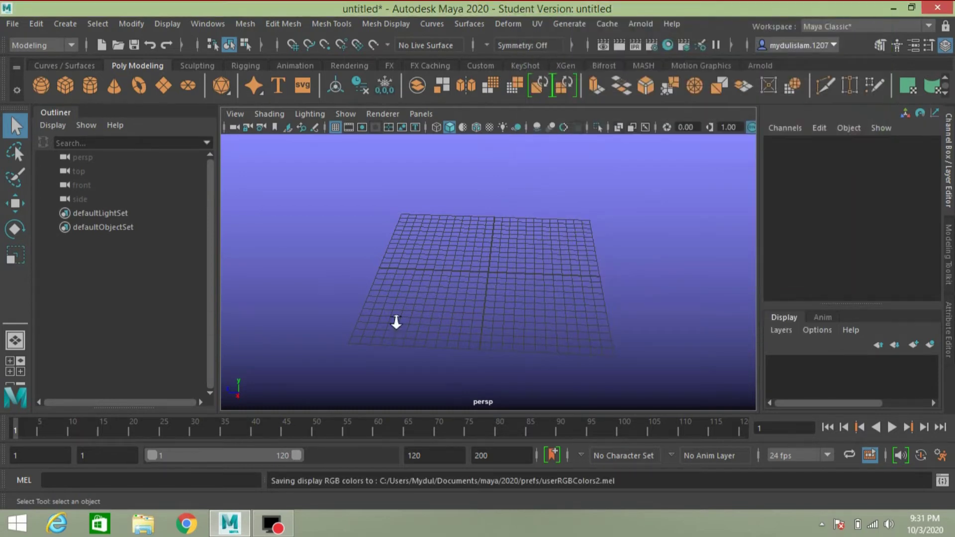
drag(293, 423, 337, 420)
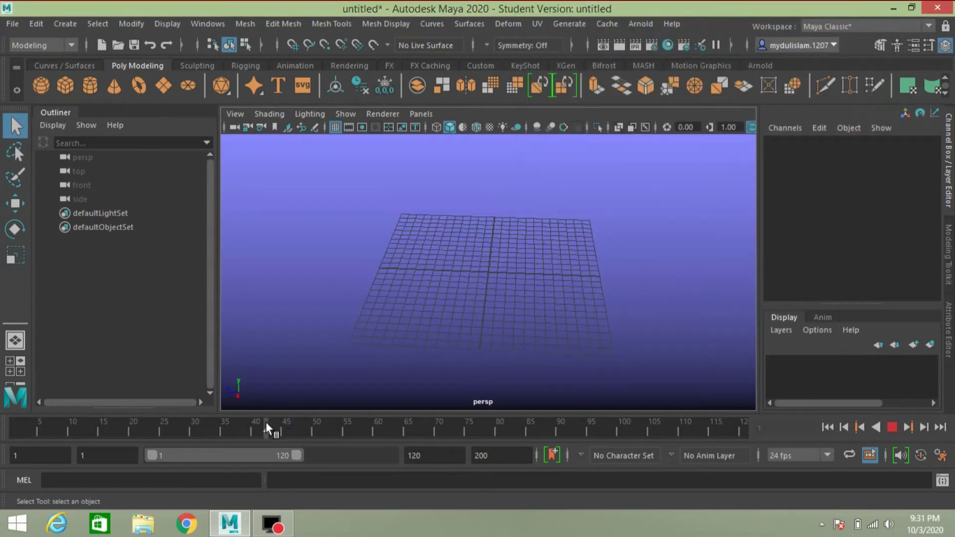
drag(266, 421, 267, 422)
Reopen the Color Settings and set the Time Slider's Foreground colour to white and finally to red
click(217, 23)
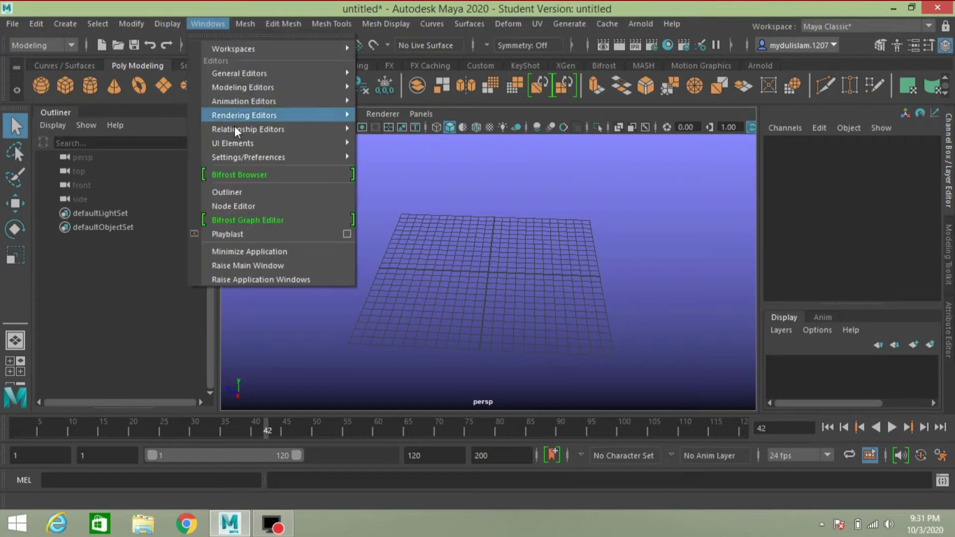
mouse_move(320, 156)
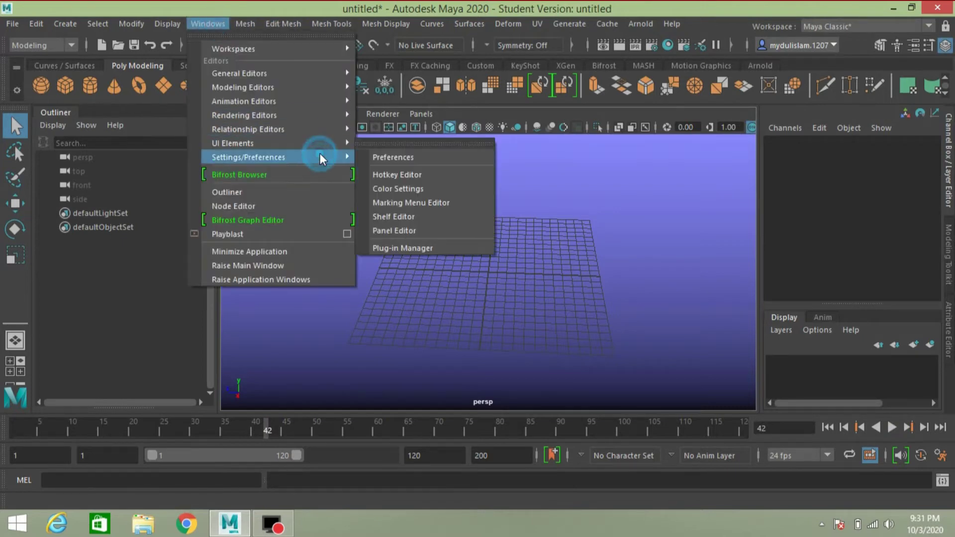
click(398, 188)
scroll(653, 219, down, 2)
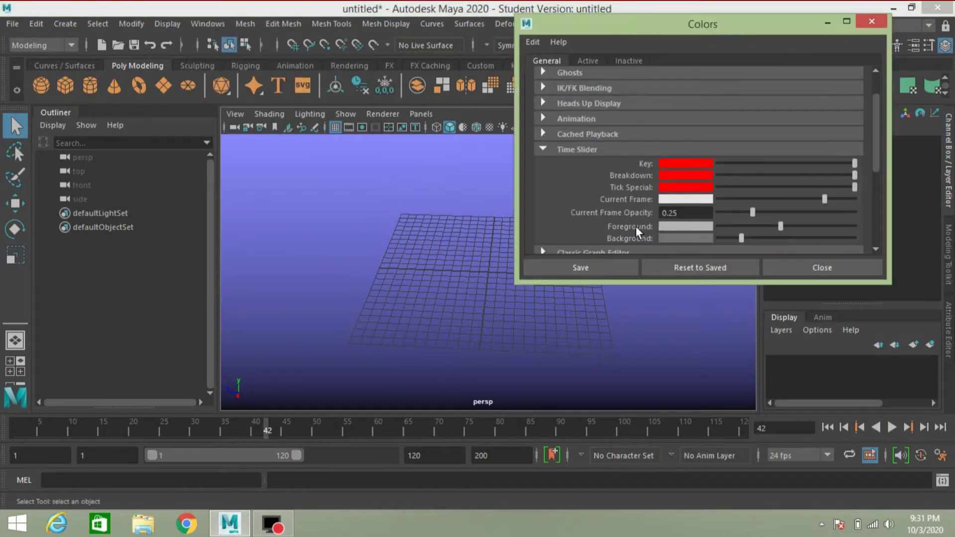
scroll(632, 226, down, 2)
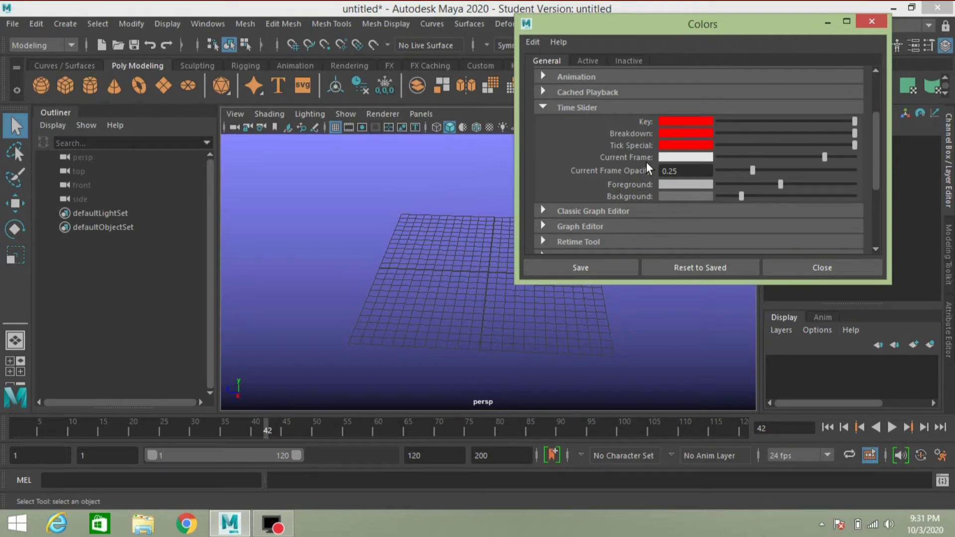
click(674, 185)
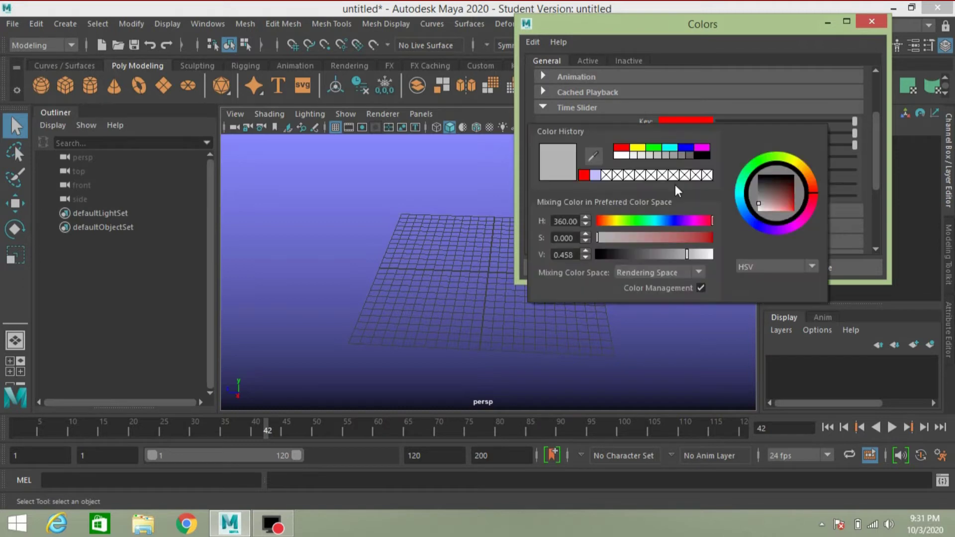
click(623, 152)
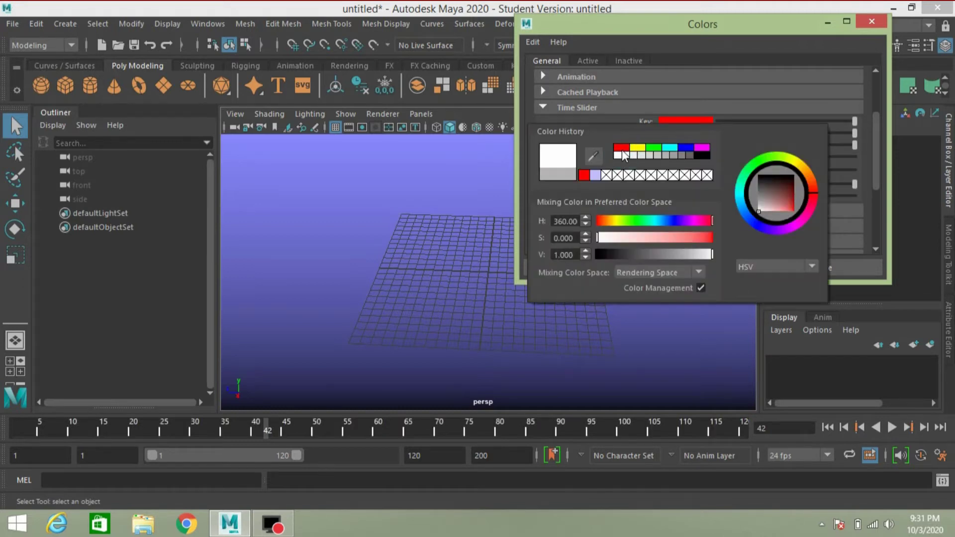
click(621, 147)
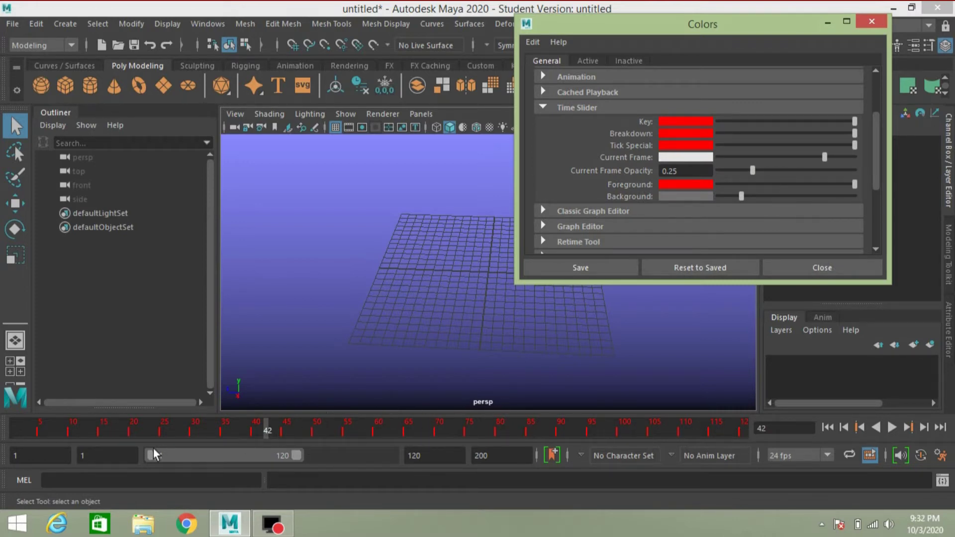
Set the Time Slider's Background colour to red and scrub the timeline to frame 43
click(673, 195)
click(619, 158)
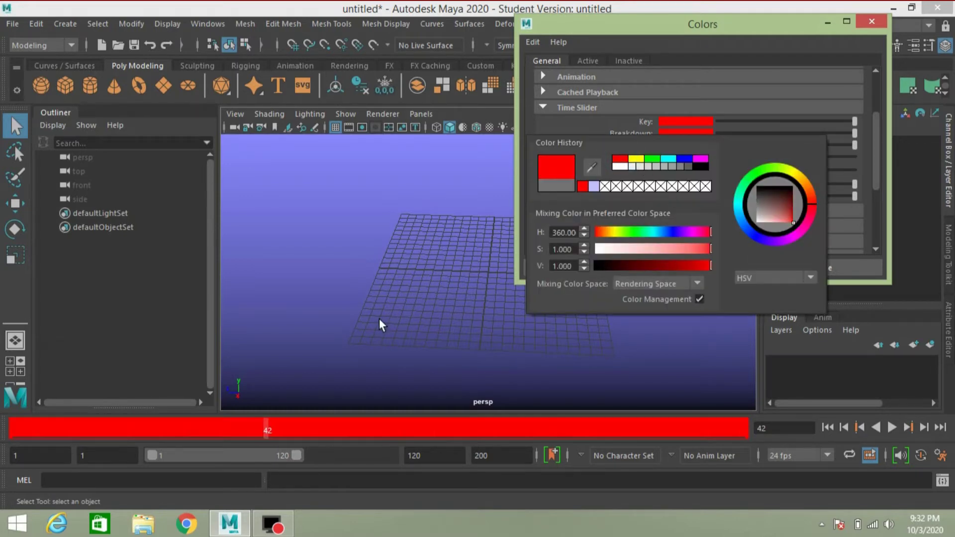
mouse_move(319, 428)
mouse_down()
mouse_move(225, 431)
mouse_move(473, 400)
mouse_move(263, 417)
mouse_move(275, 423)
mouse_up()
Change the Time Slider's Foreground colour to blue and collapse the Time Slider colour section
click(675, 182)
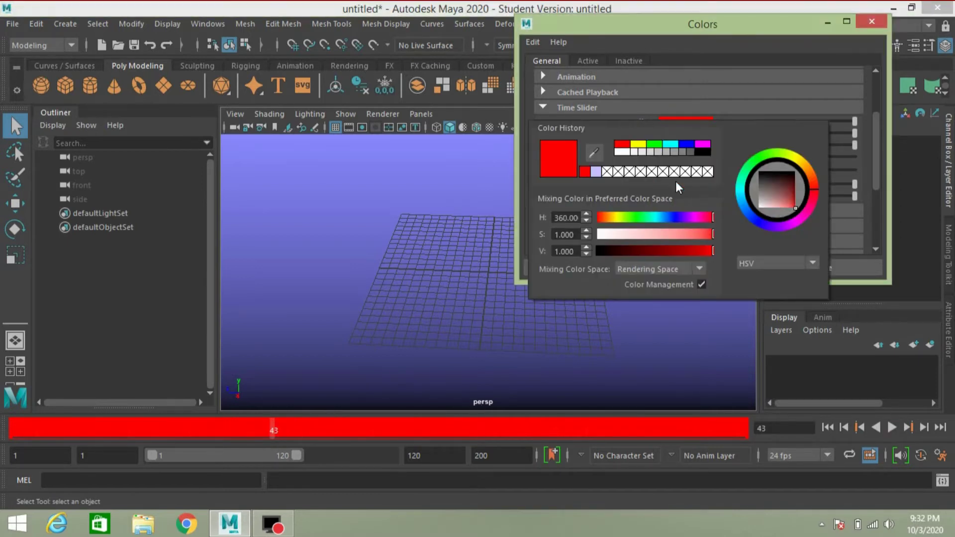
click(684, 143)
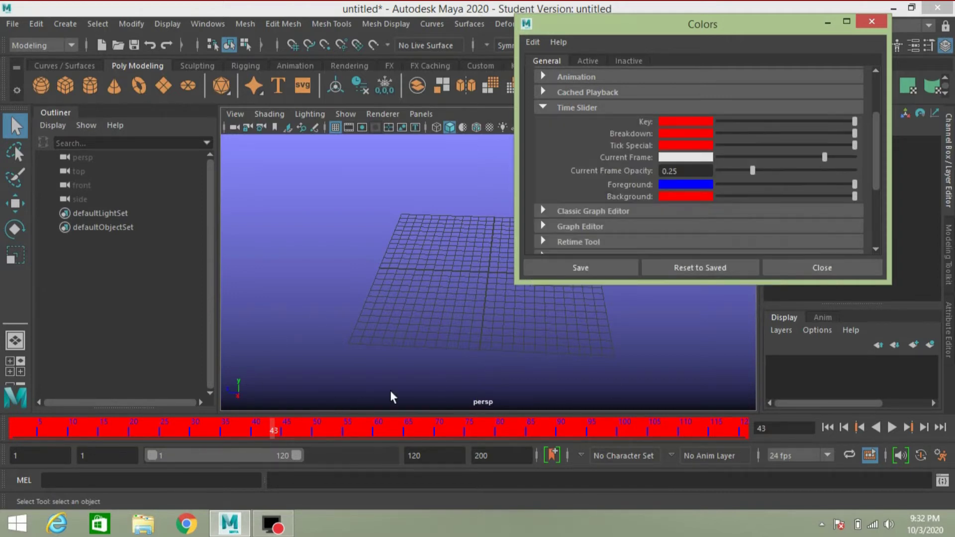
click(543, 107)
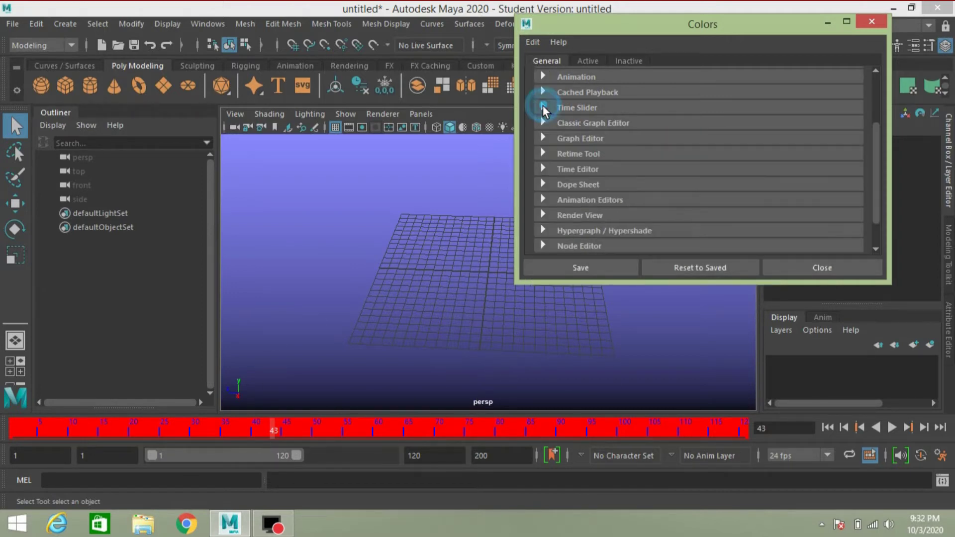
Reset all interface colours to their defaults and return to the beginning of the General colour list
click(531, 43)
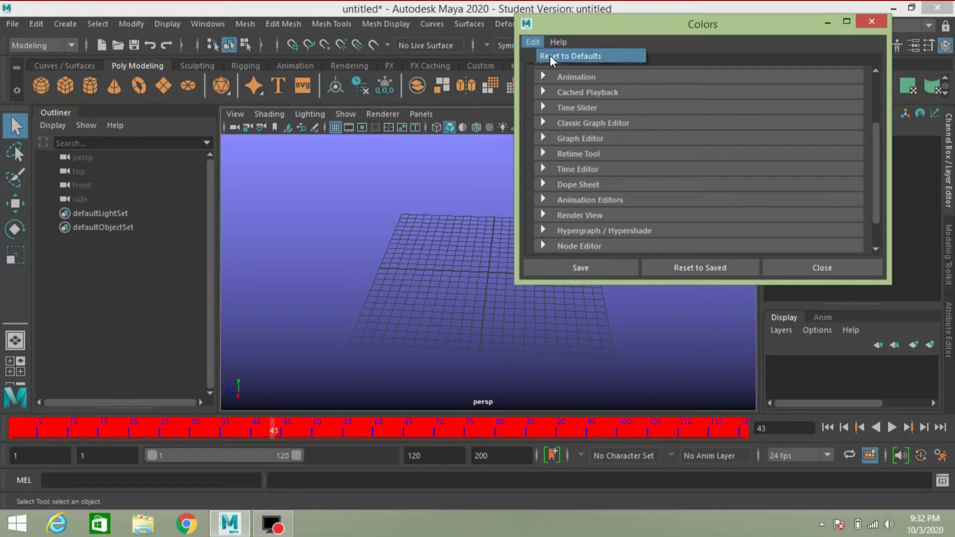
click(549, 55)
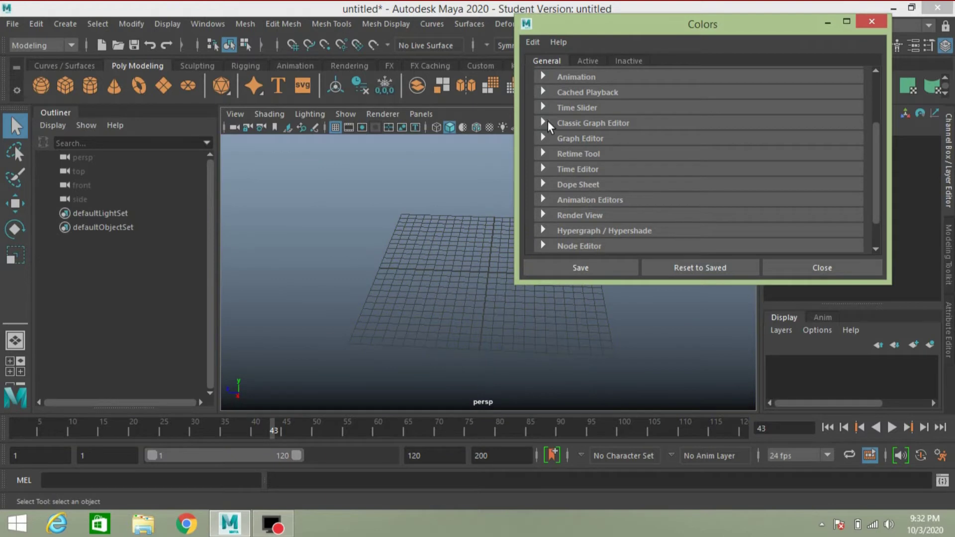
scroll(577, 127, up, 2)
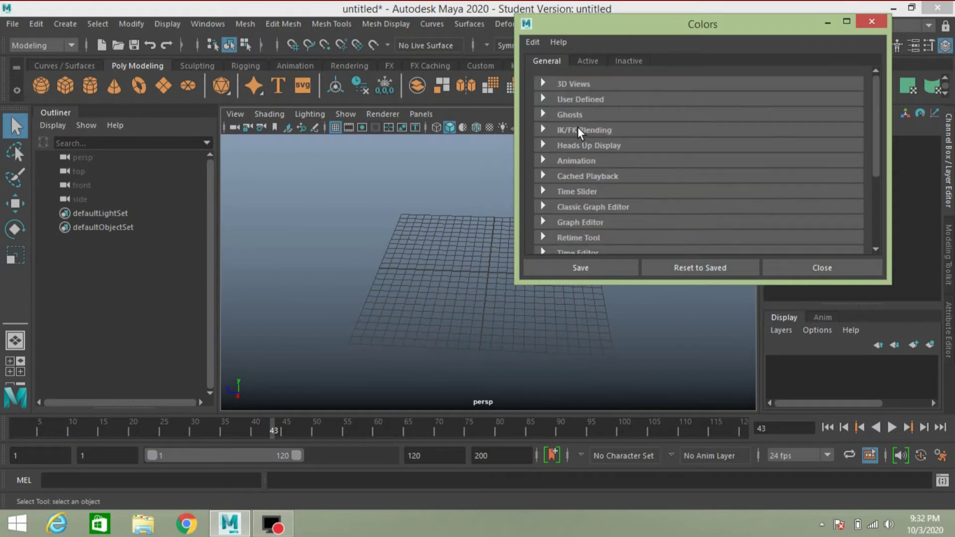
Set the 3D Views Background colour to red and the Gradient Top colour to green, then collapse that section
click(542, 84)
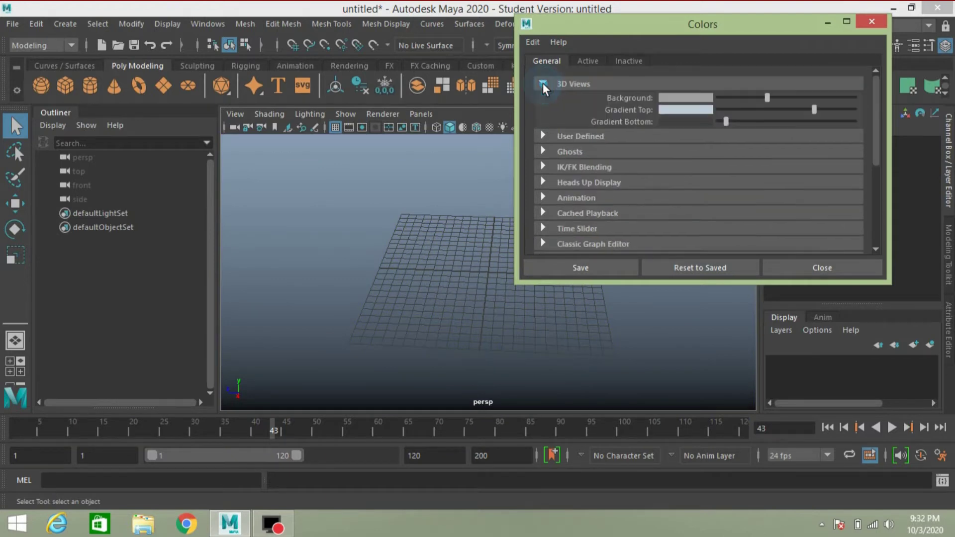
click(684, 96)
click(629, 61)
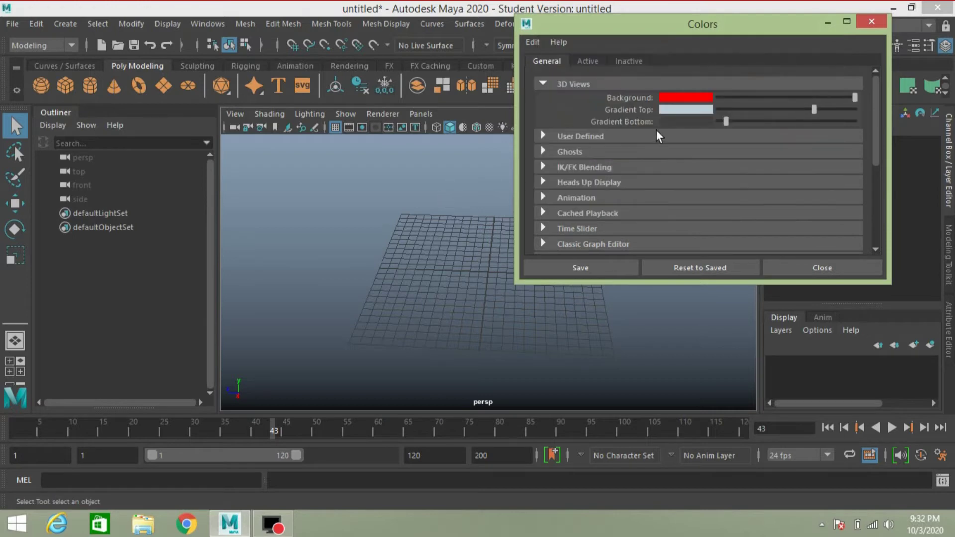
click(681, 110)
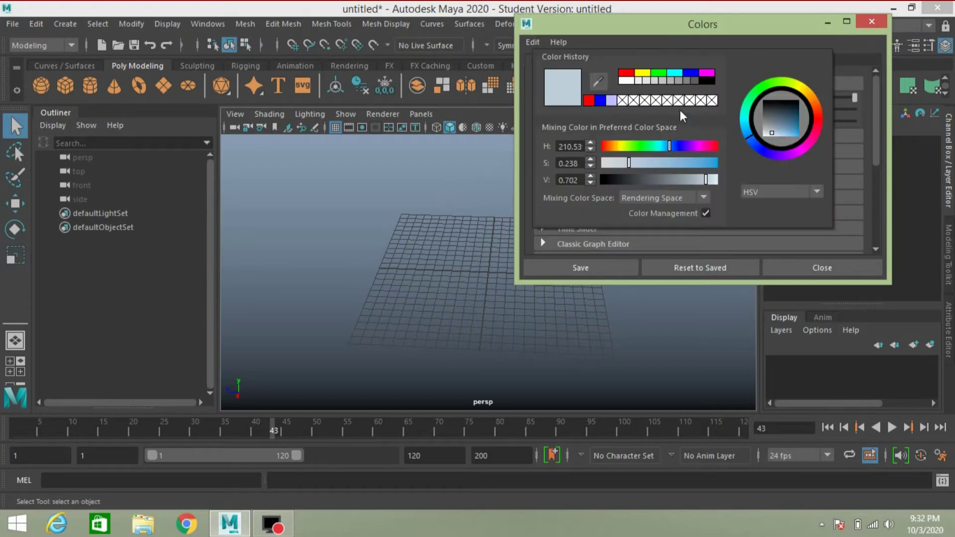
click(643, 74)
click(659, 74)
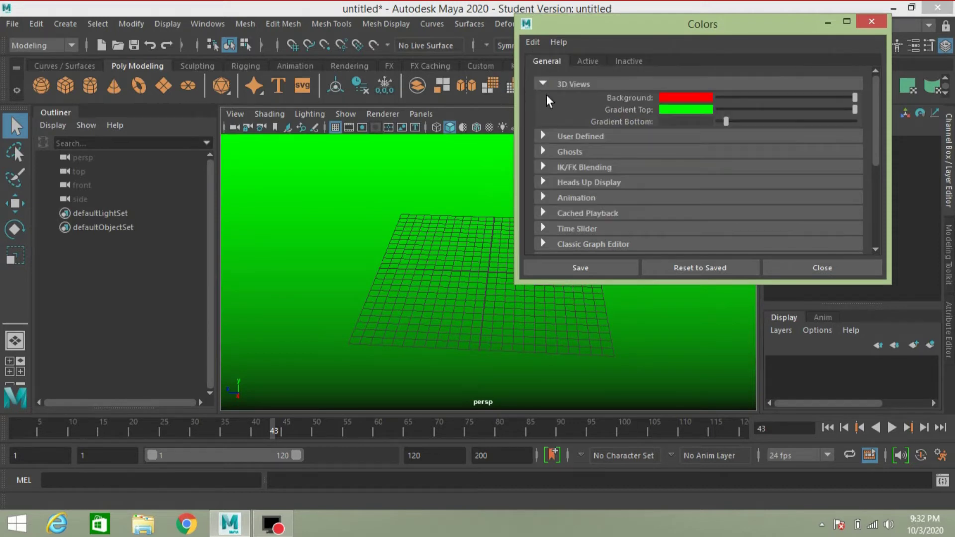
click(543, 84)
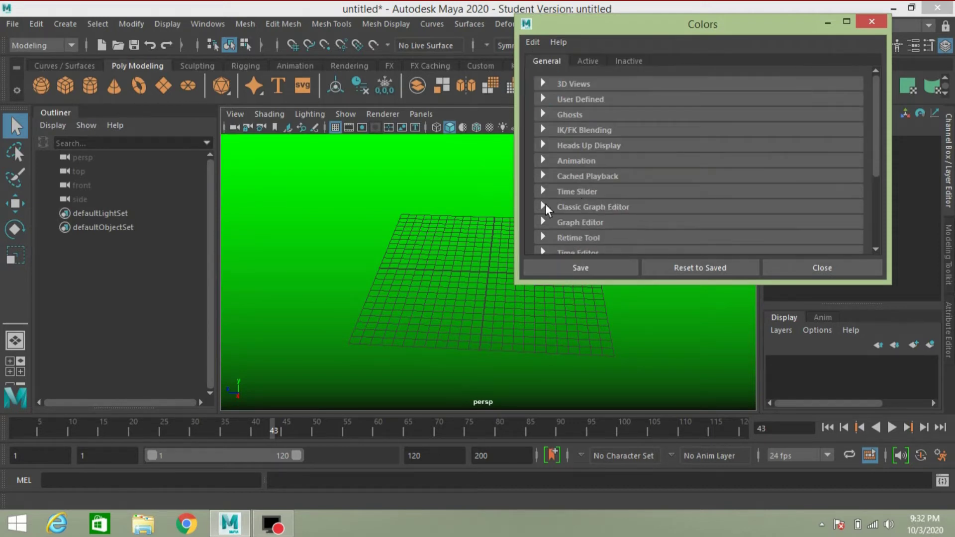
Set the Time Slider's Foreground colour to cyan and its Background colour to red
click(543, 191)
scroll(638, 215, down, 3)
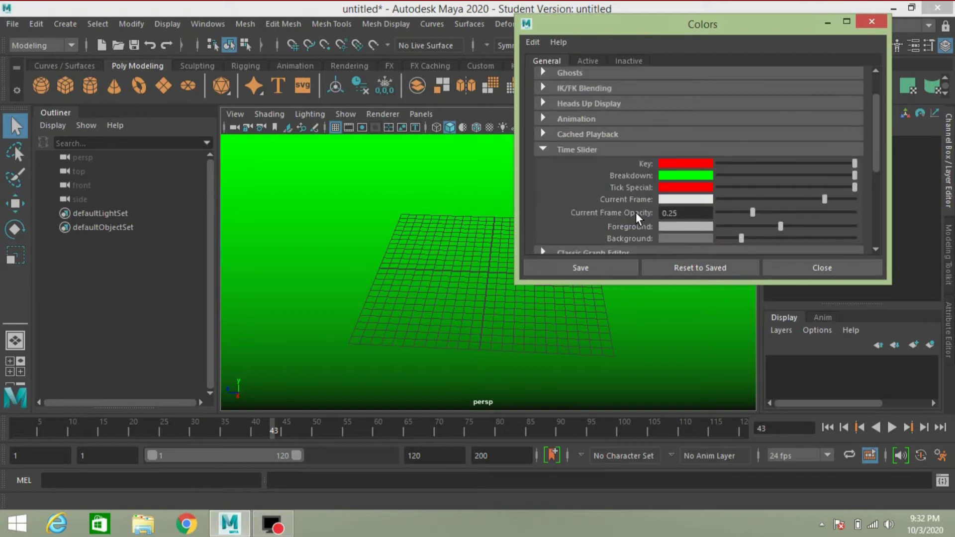
scroll(669, 209, down, 3)
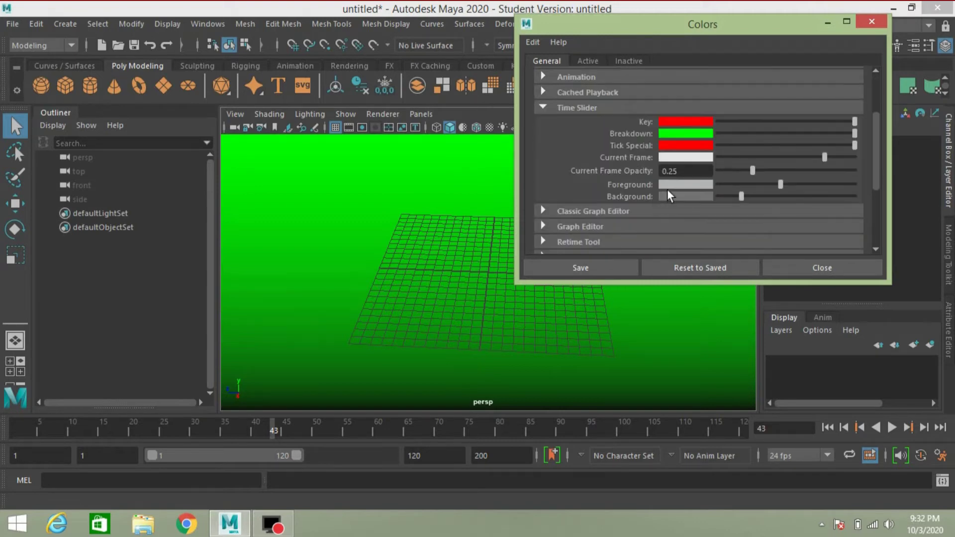
click(673, 184)
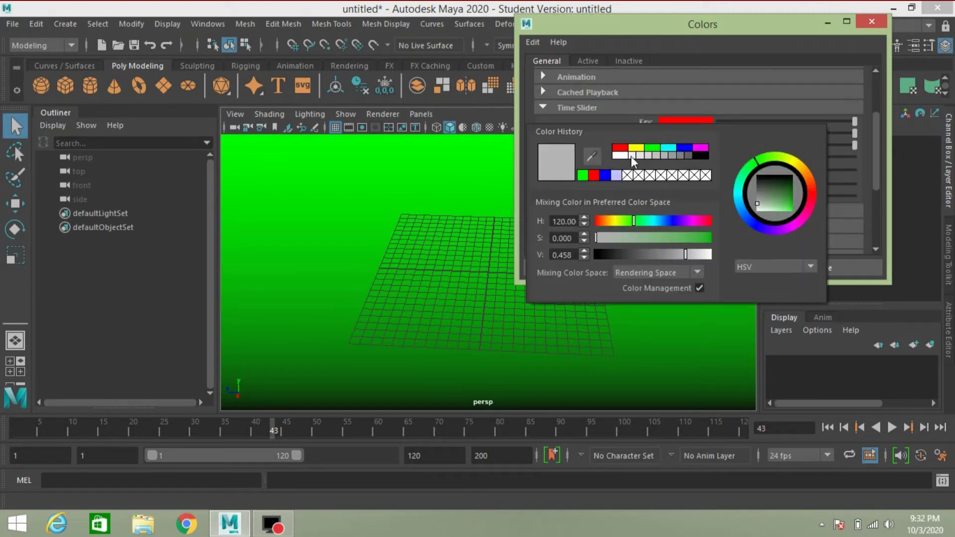
click(666, 147)
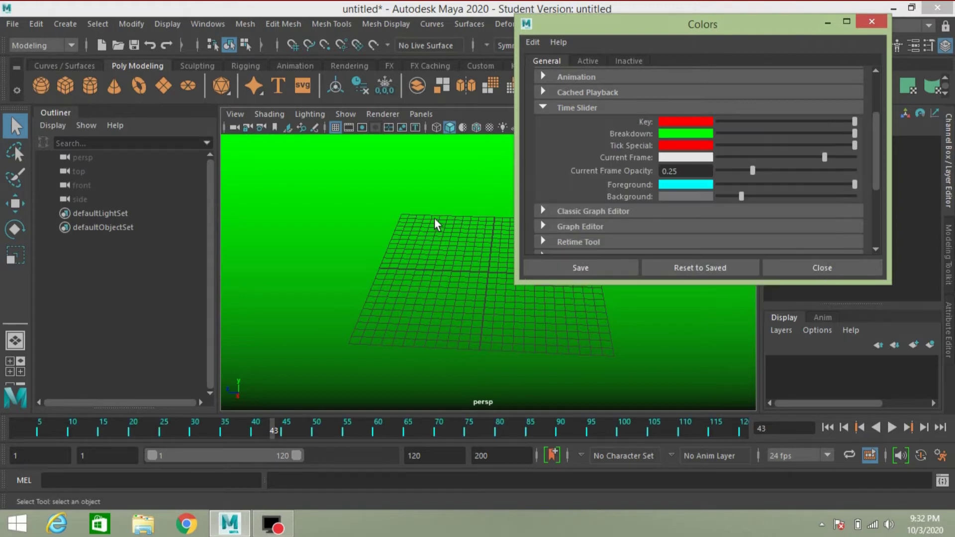
click(672, 197)
click(618, 160)
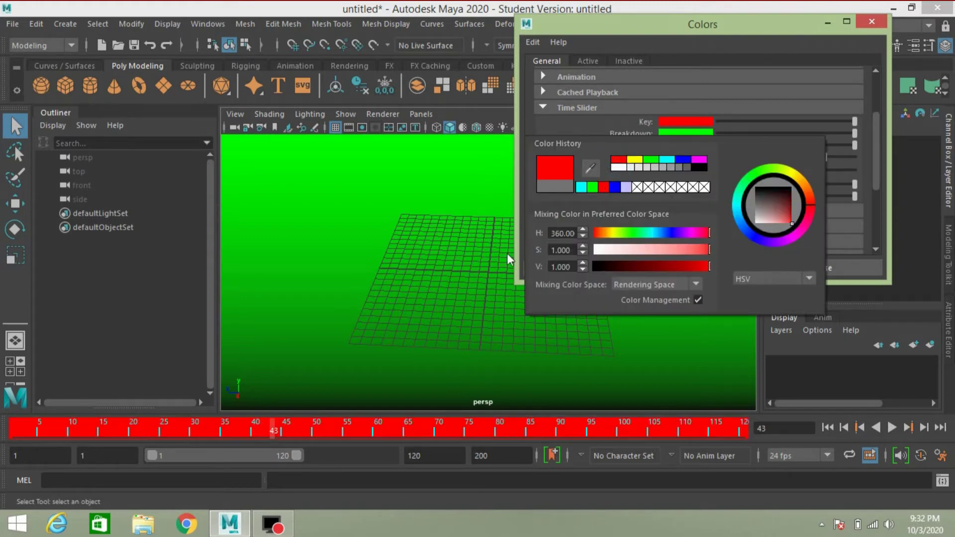
Look through the remaining General colour categories down to Script Editor and close the Color Settings
scroll(586, 221, down, 5)
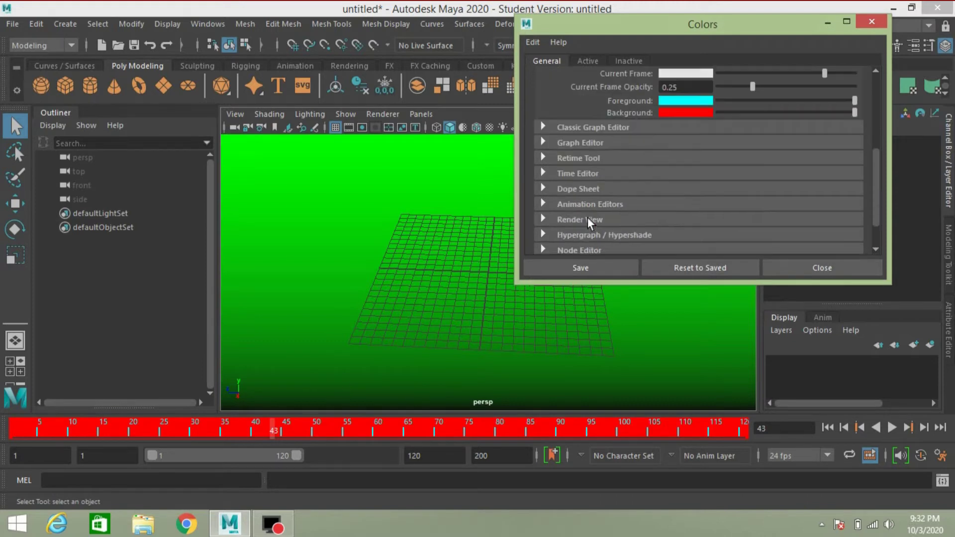
scroll(587, 217, up, 6)
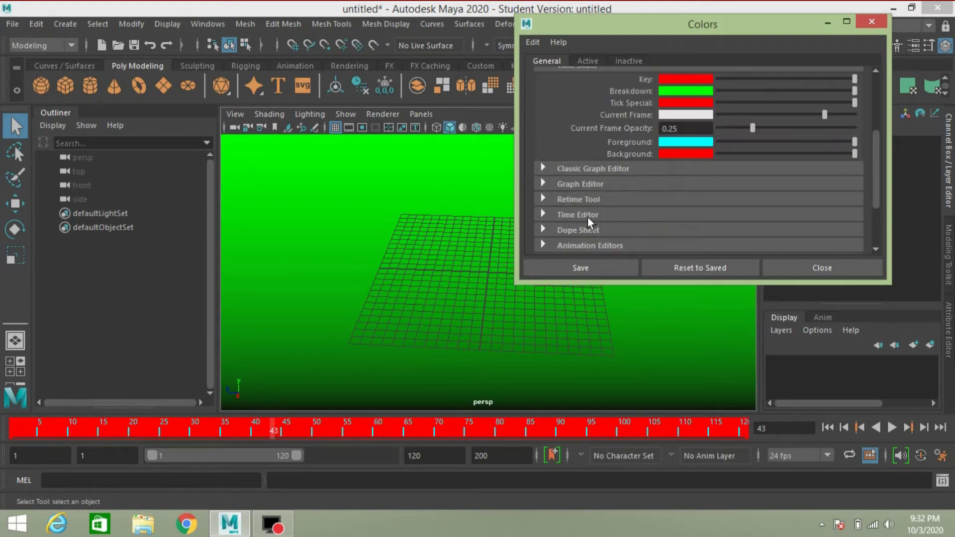
scroll(587, 216, down, 4)
scroll(587, 216, down, 3)
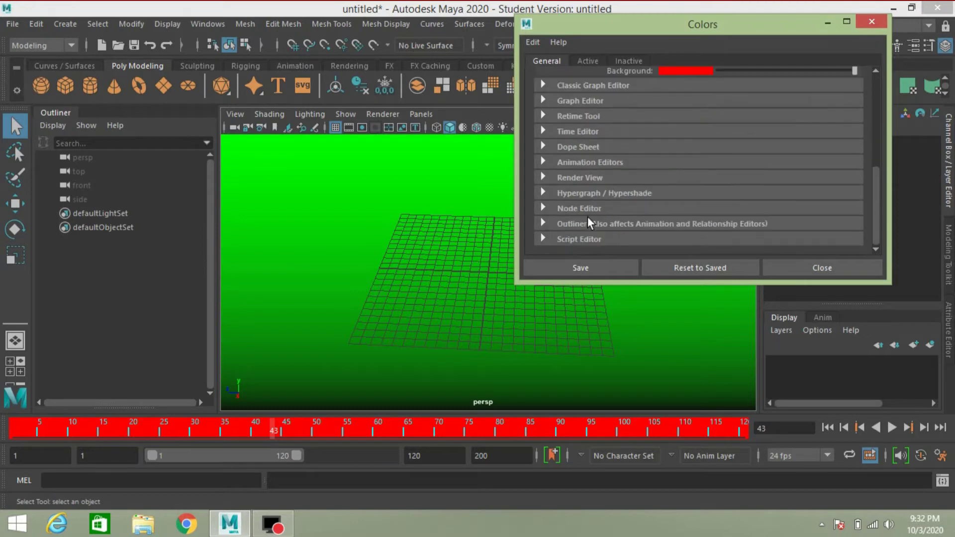
scroll(586, 216, up, 3)
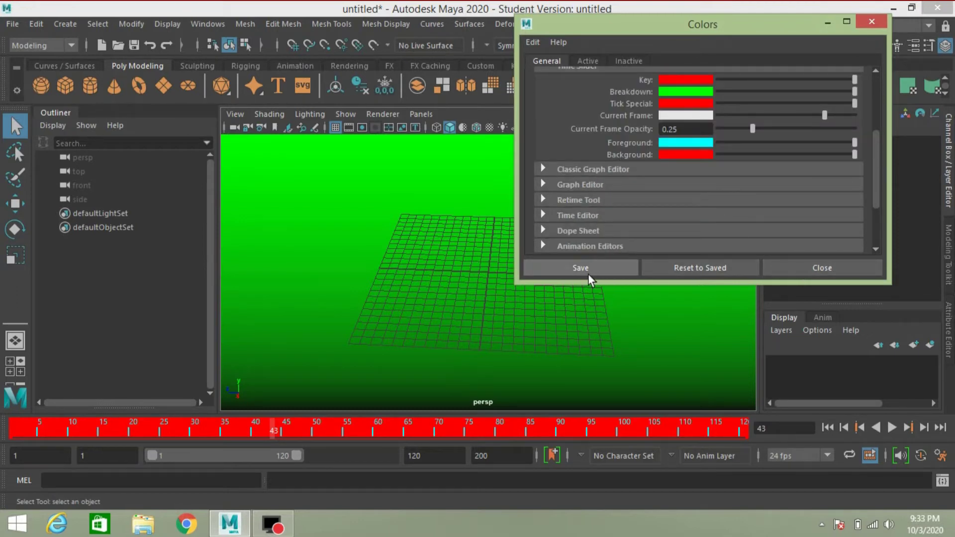
click(781, 264)
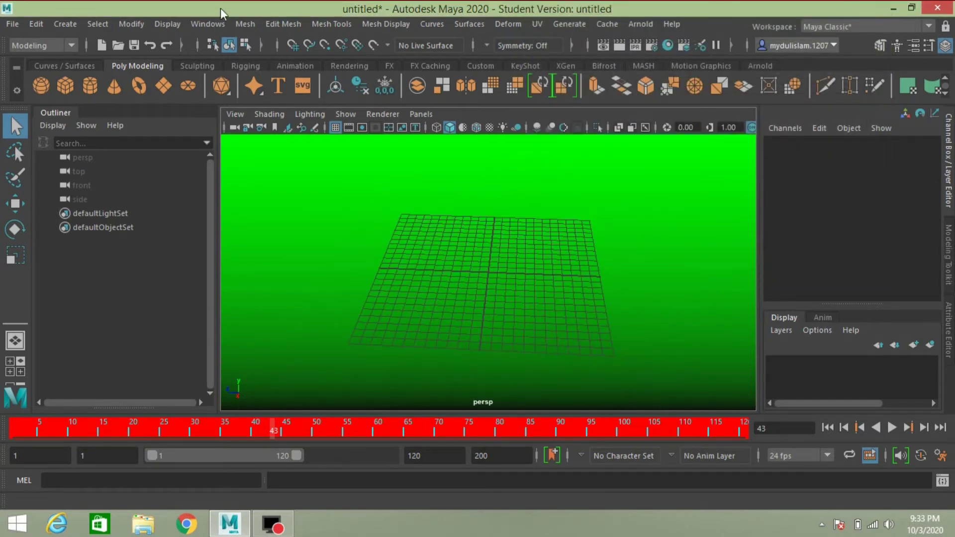
Reopen the Color Settings, reset all interface colours to their defaults and close the window
click(211, 20)
mouse_move(312, 156)
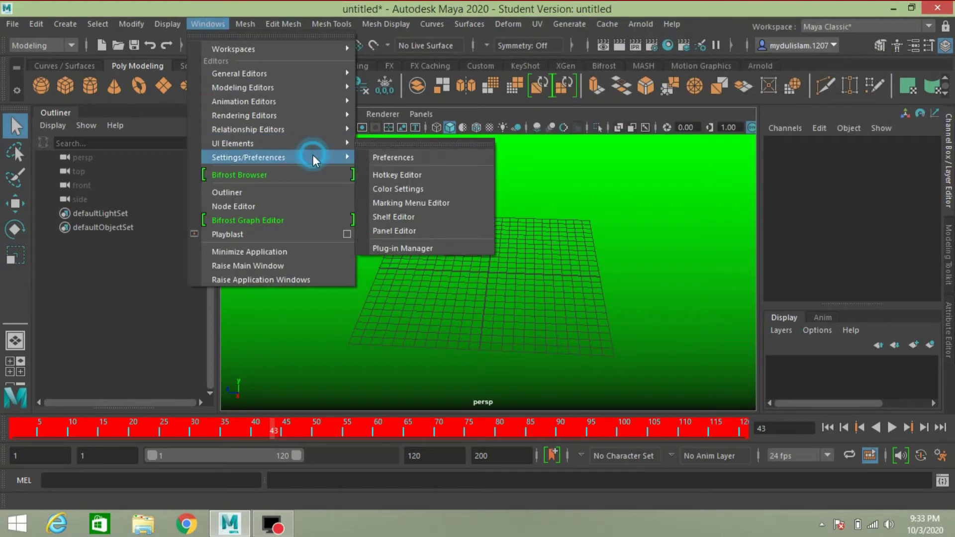
click(397, 189)
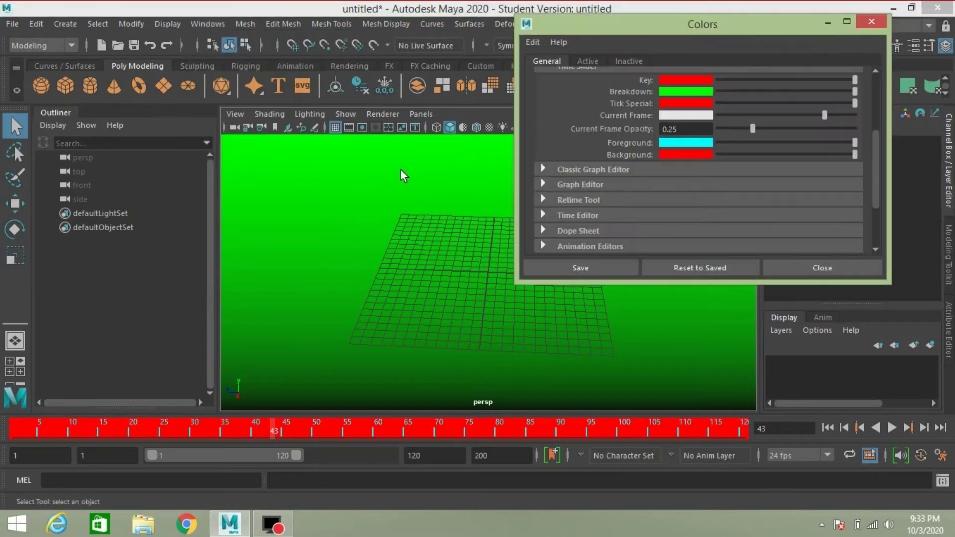
click(530, 42)
click(562, 56)
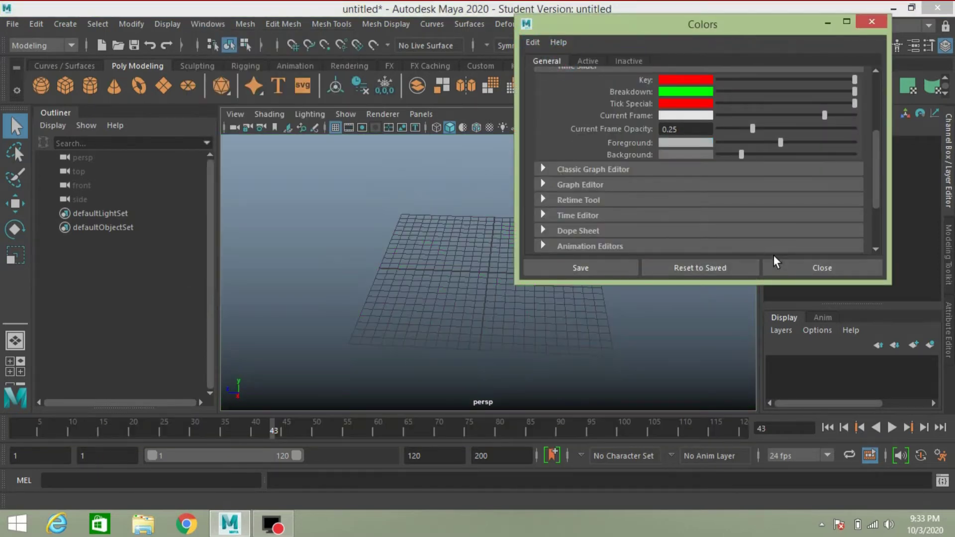
click(791, 267)
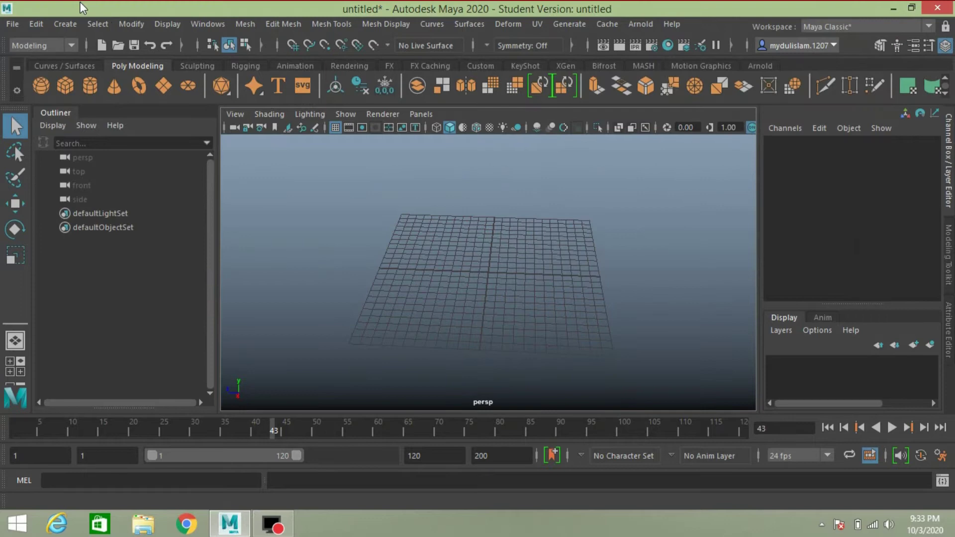
View the viewport grid's size, colour and display options and close them without making changes
click(167, 24)
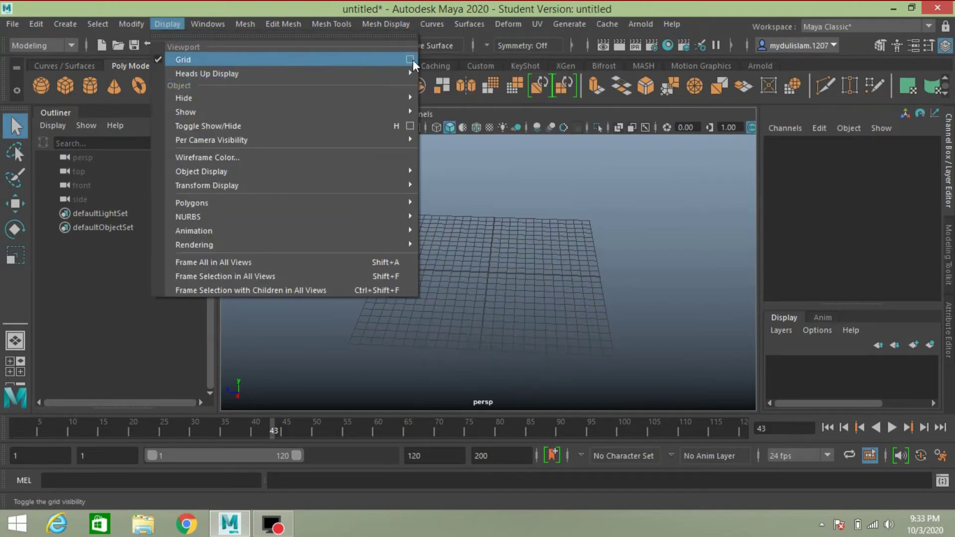
click(410, 60)
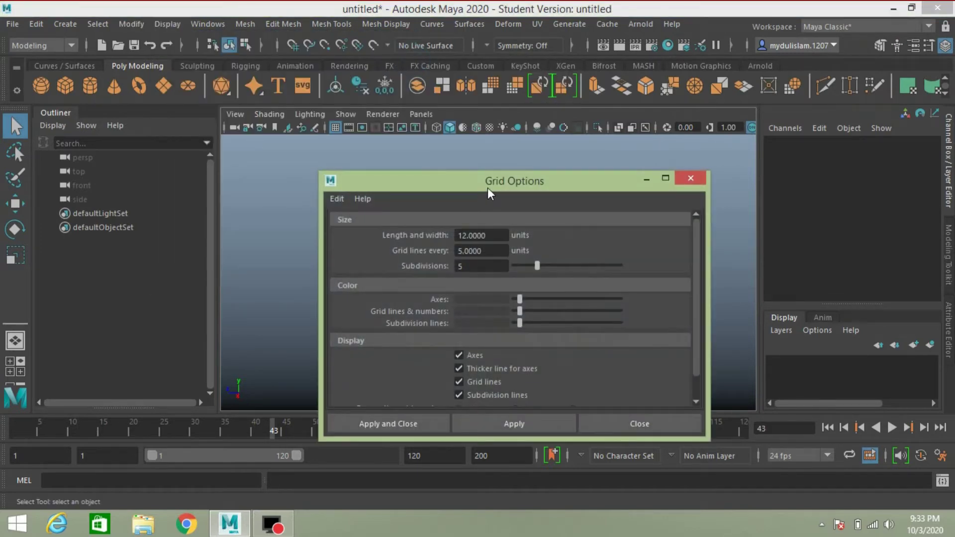
click(601, 424)
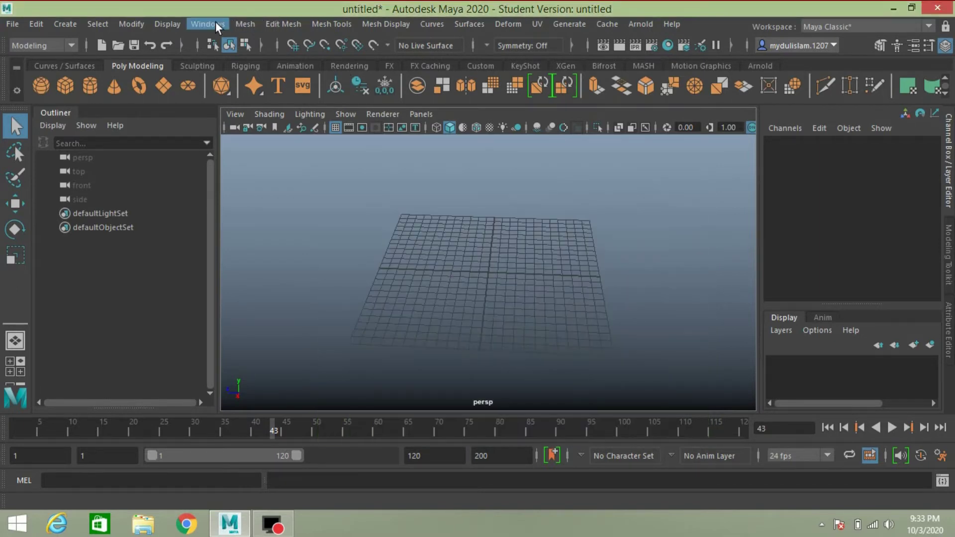
Reopen the Color Settings, collapse the Time Slider section and look through the full list of General colour categories
click(216, 23)
click(329, 157)
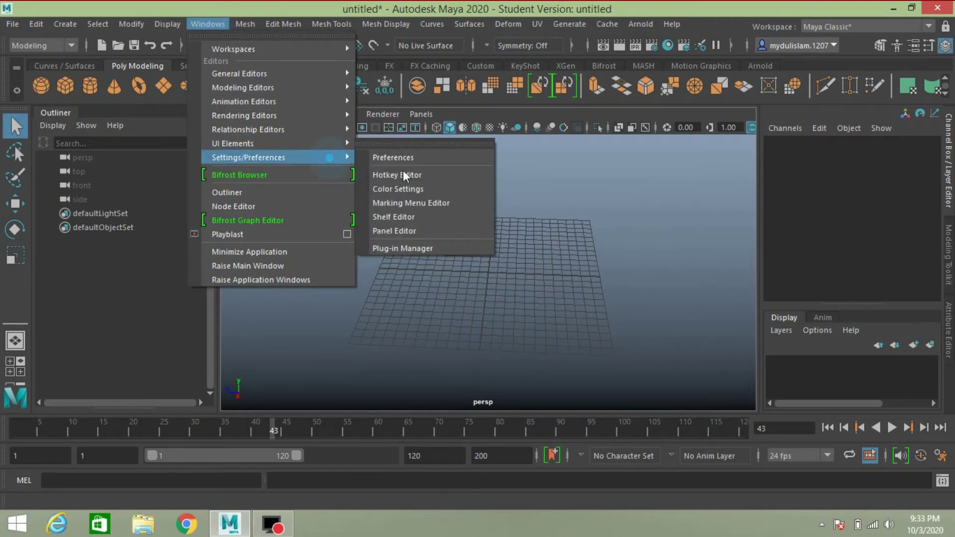
click(419, 190)
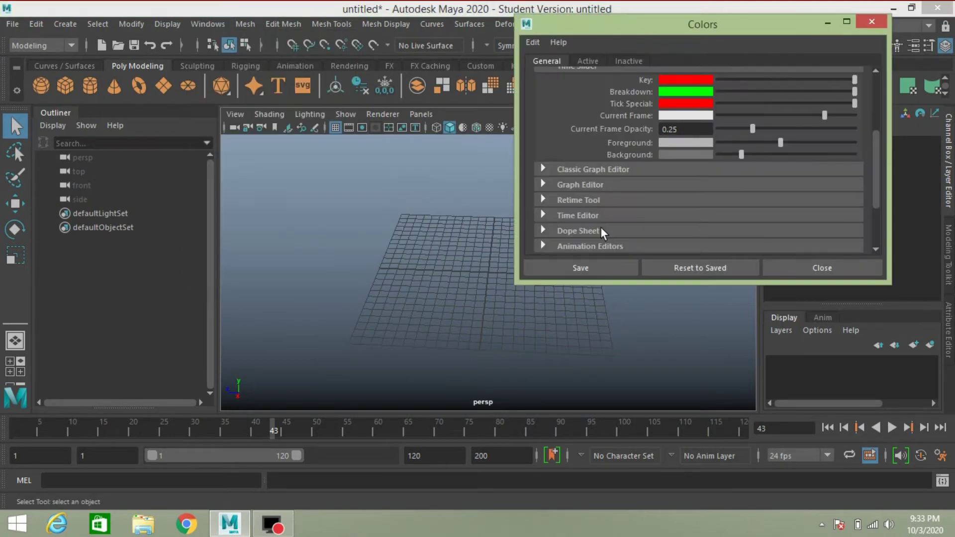
scroll(589, 221, down, 3)
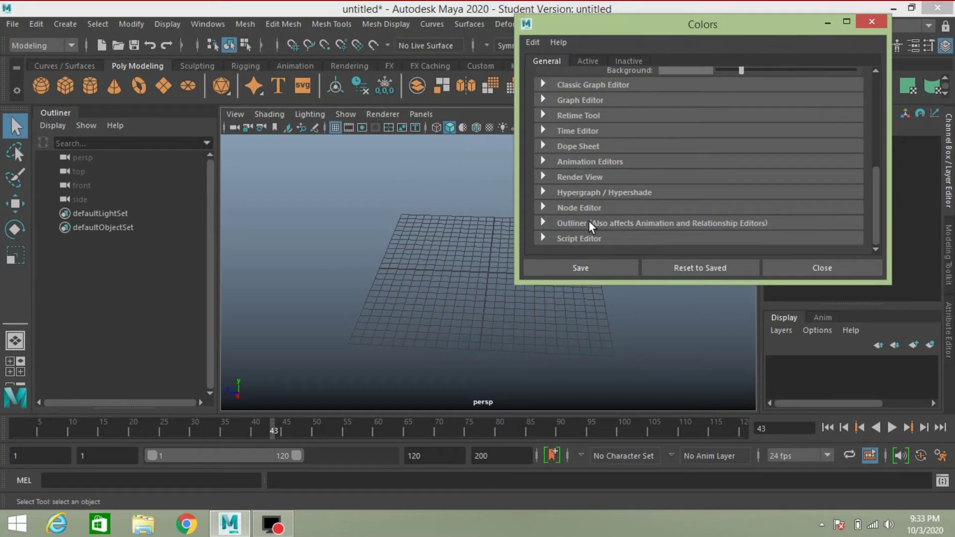
scroll(588, 220, up, 6)
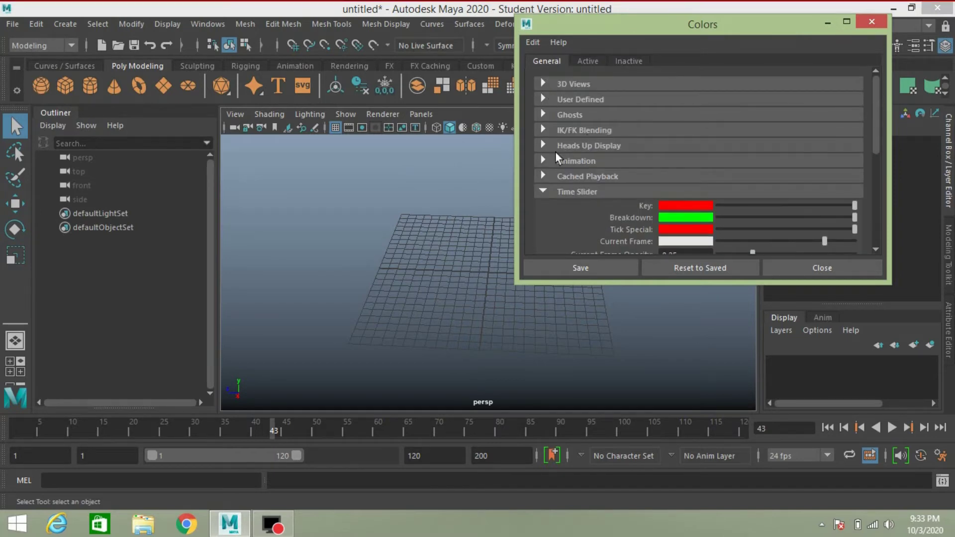
click(543, 190)
scroll(552, 202, down, 1)
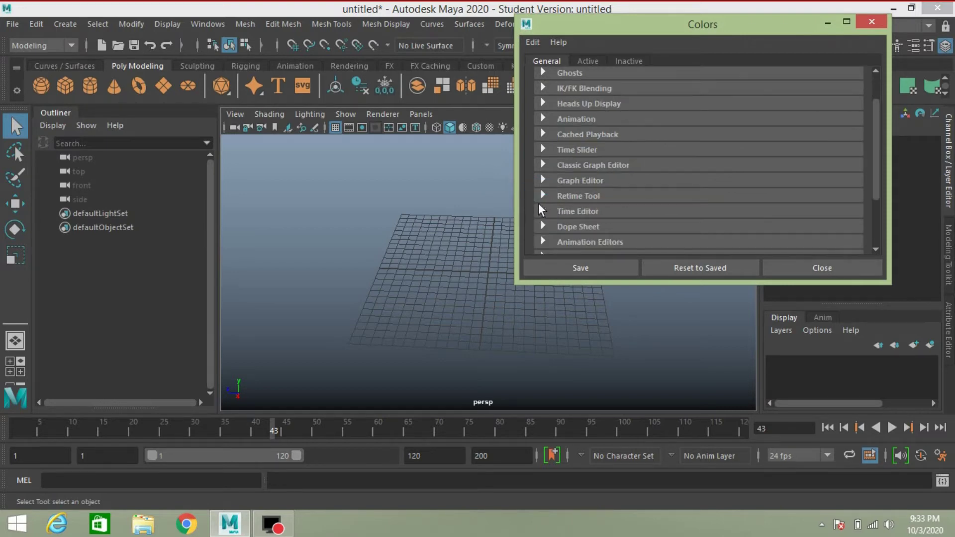
scroll(571, 199, down, 3)
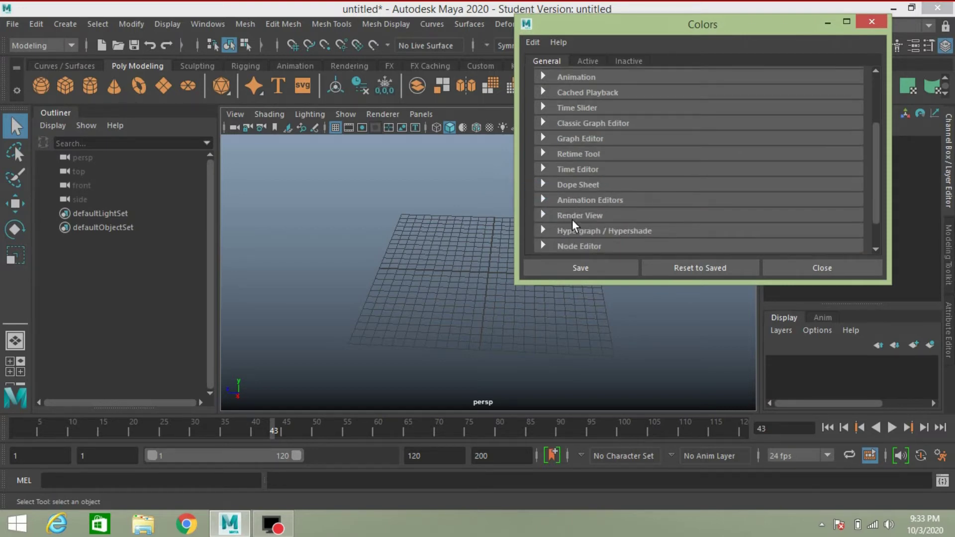
scroll(572, 222, down, 3)
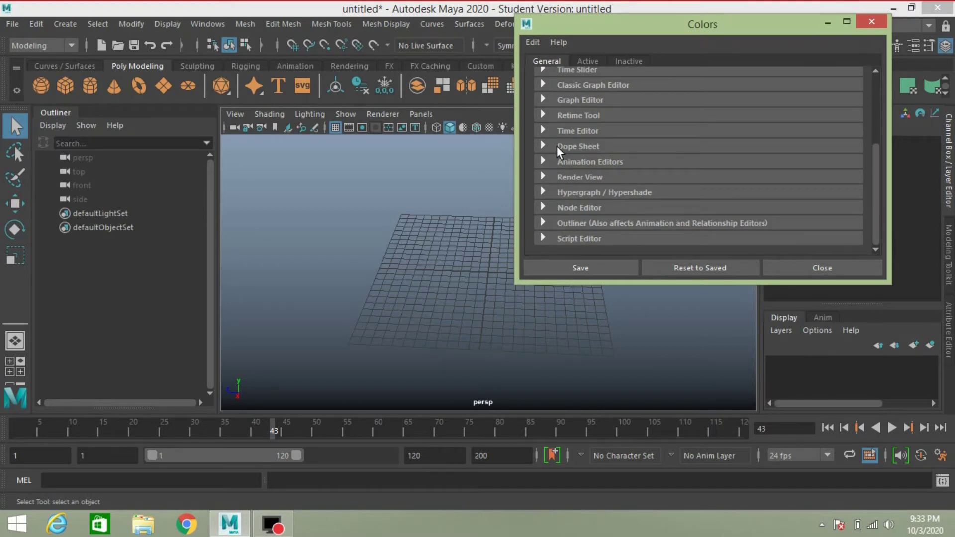
scroll(556, 145, up, 3)
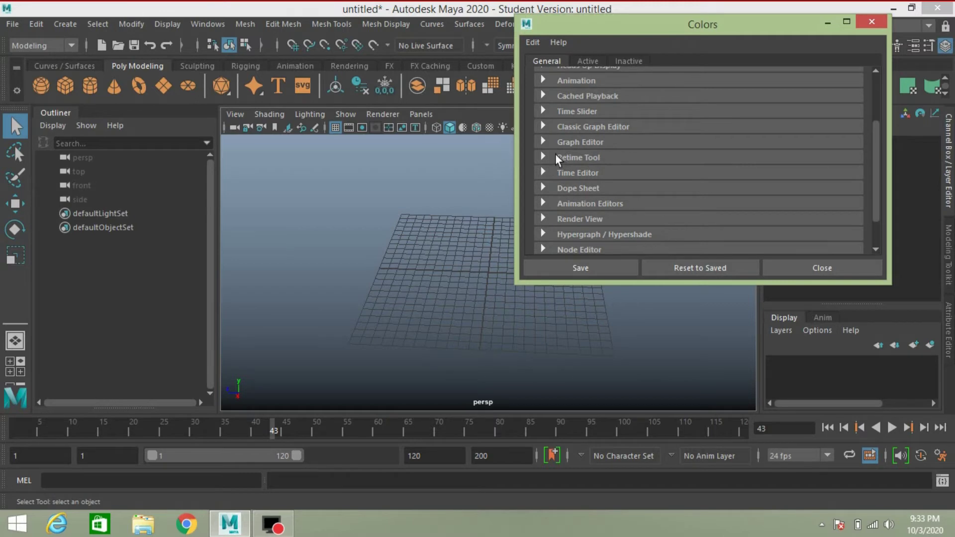
scroll(556, 157, up, 5)
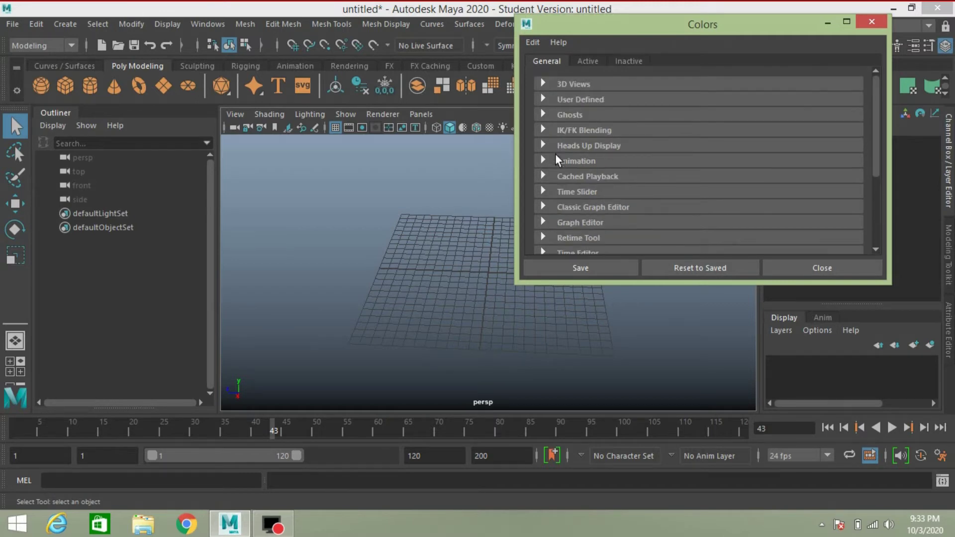
Examine the 3D Views, User Defined and Ghosts colour sections and close the Color Settings
click(543, 84)
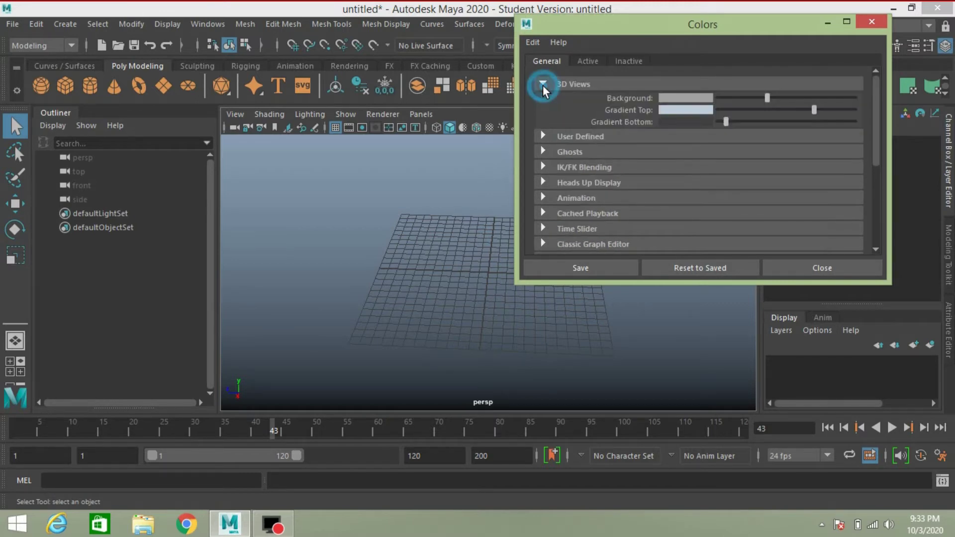
click(544, 137)
scroll(546, 139, down, 3)
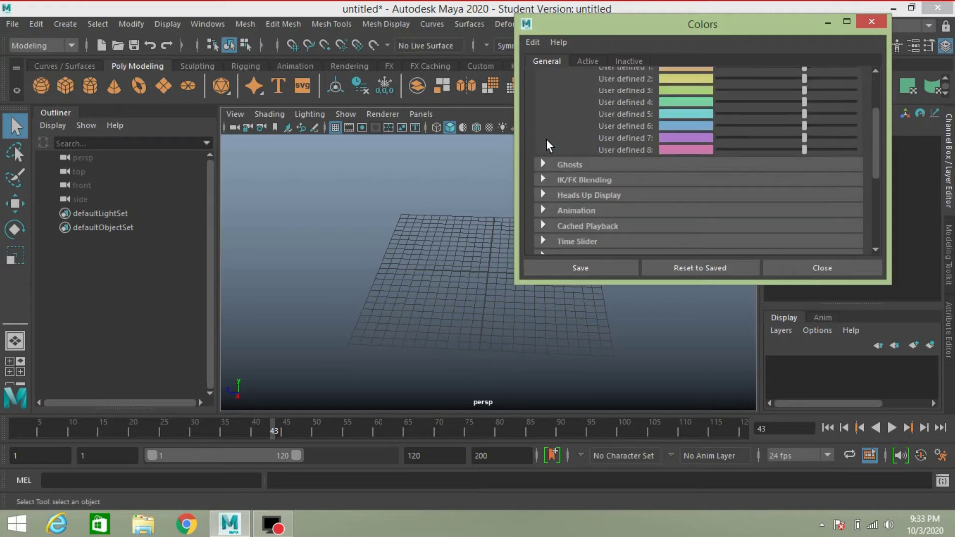
scroll(546, 142, down, 2)
click(543, 122)
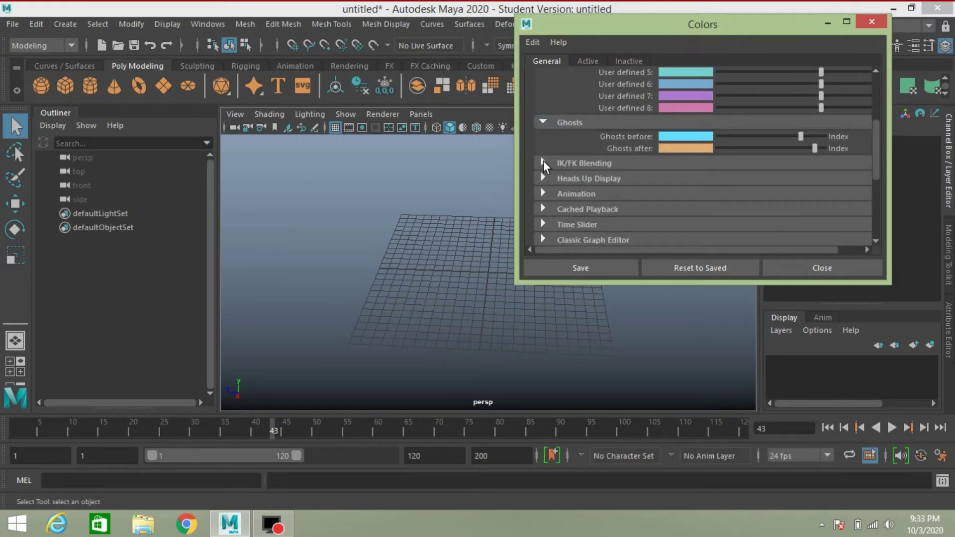
click(801, 268)
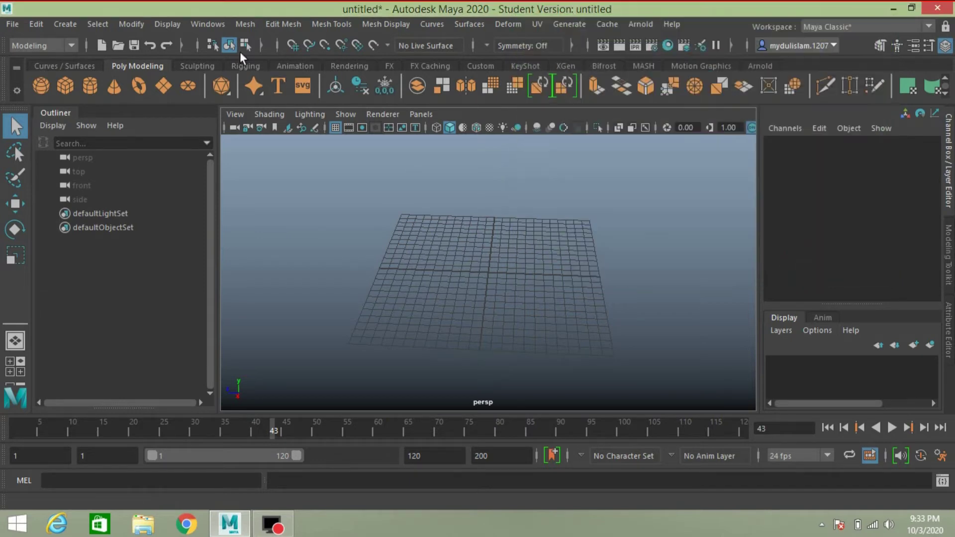
Open the Grid Options and set the grid axes colour to dark red
click(171, 21)
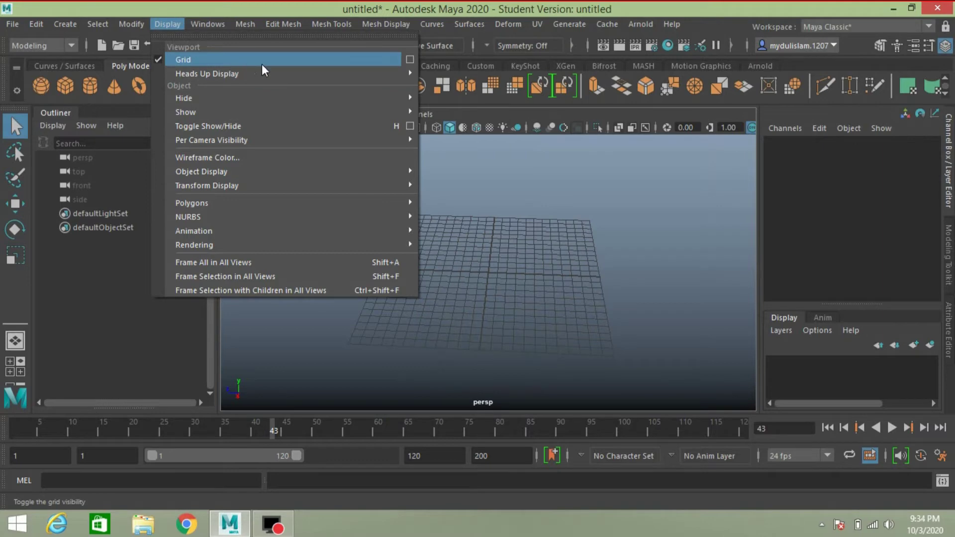
click(410, 60)
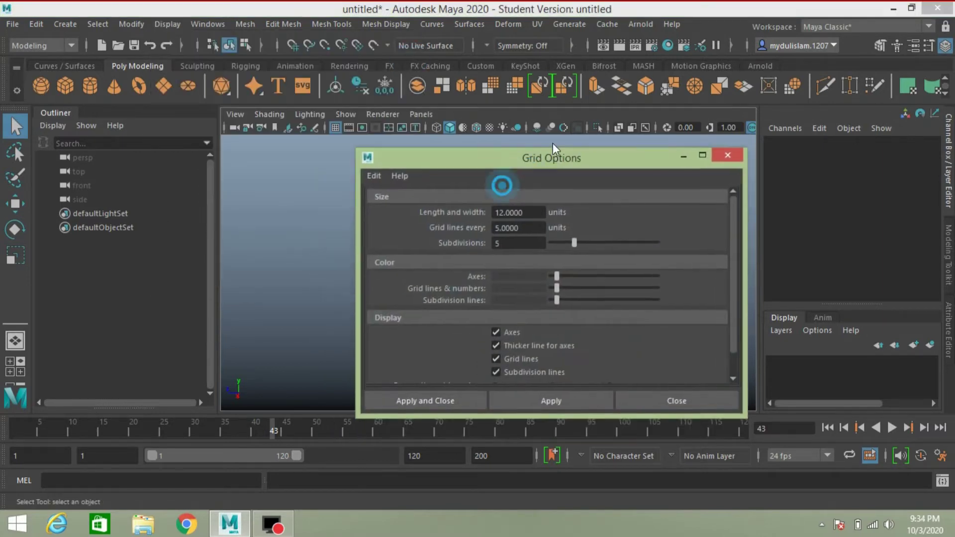
drag(525, 160, 572, 76)
scroll(534, 205, down, 1)
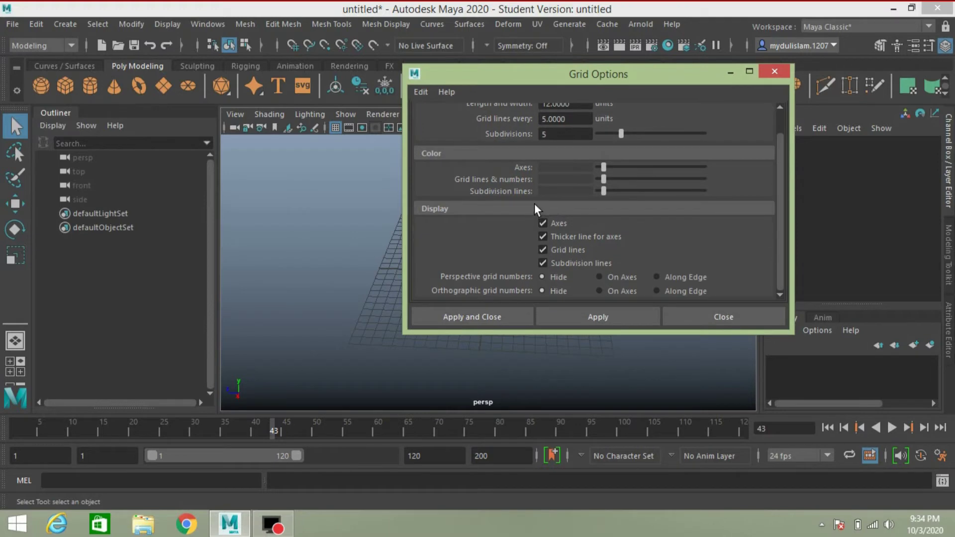
scroll(534, 209, up, 1)
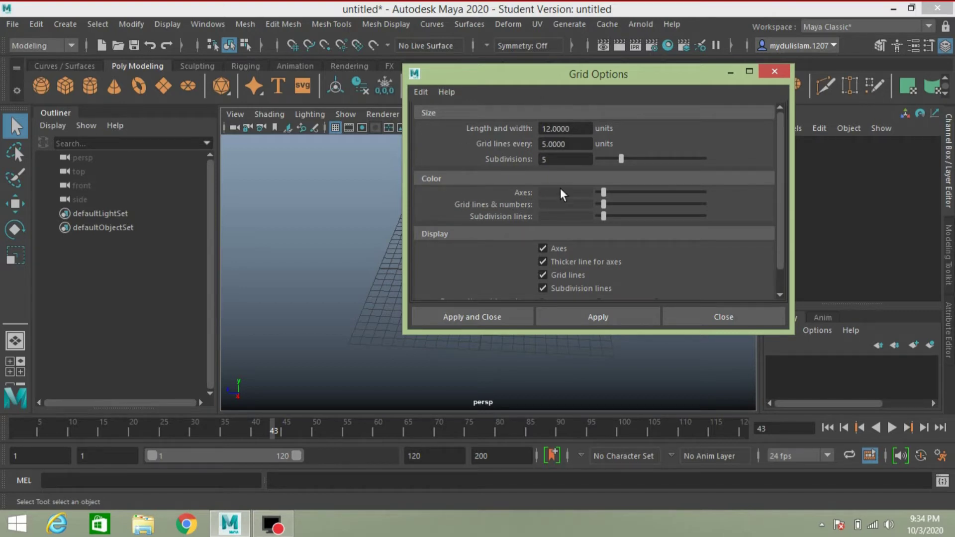
drag(606, 192, 632, 192)
drag(632, 192, 651, 193)
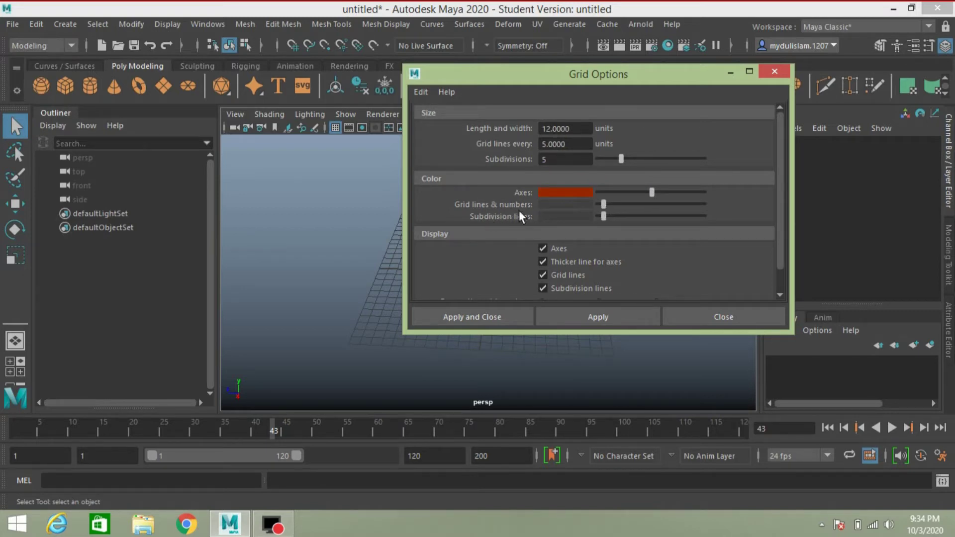
Set the grid lines and numbers to blue and the subdivision lines to bright green, and apply the grid options
drag(544, 89, 679, 60)
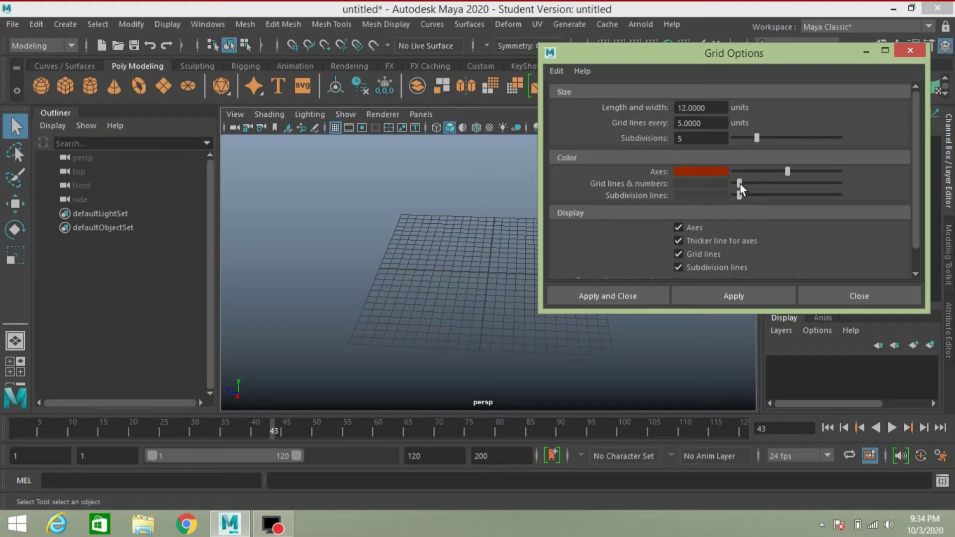
drag(739, 183, 759, 187)
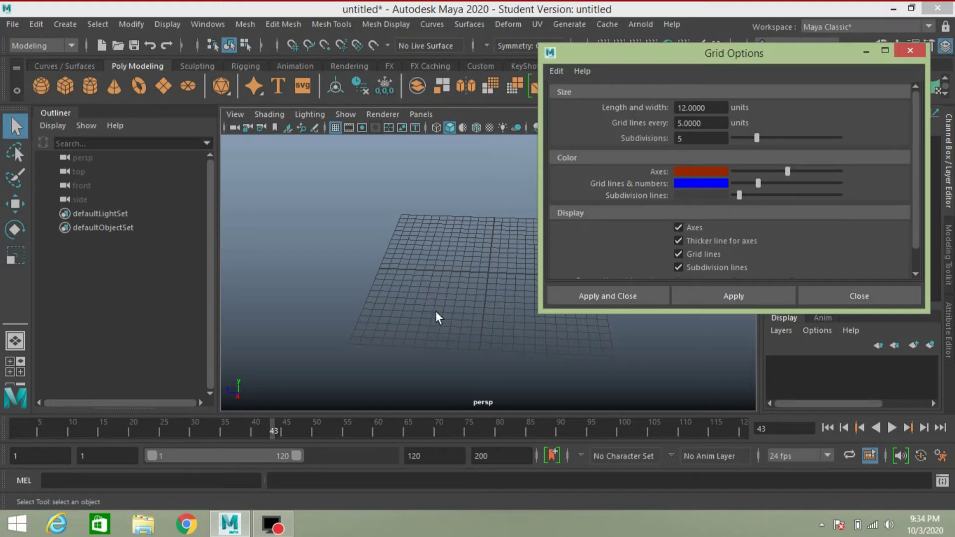
drag(739, 195, 792, 200)
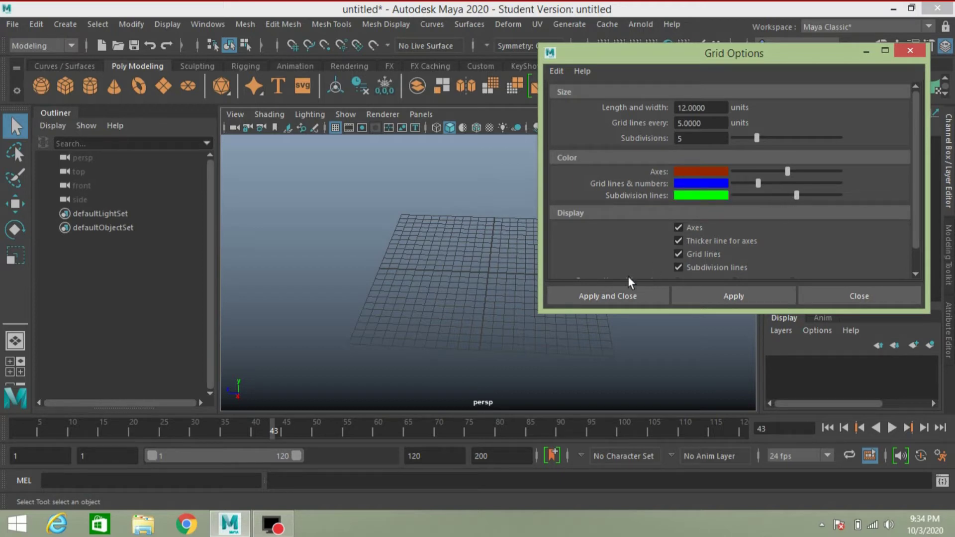
click(609, 295)
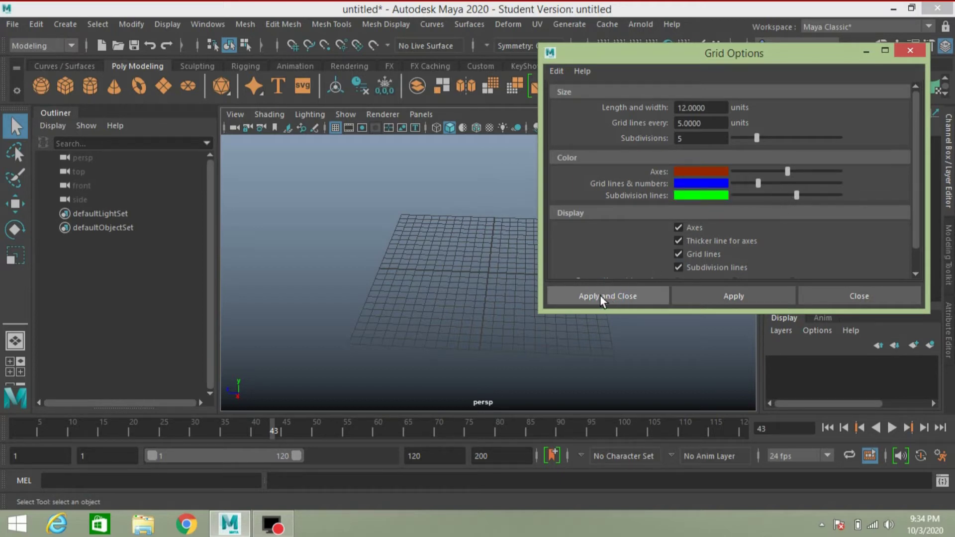
scroll(503, 298, up, 3)
scroll(503, 298, down, 3)
scroll(502, 298, up, 3)
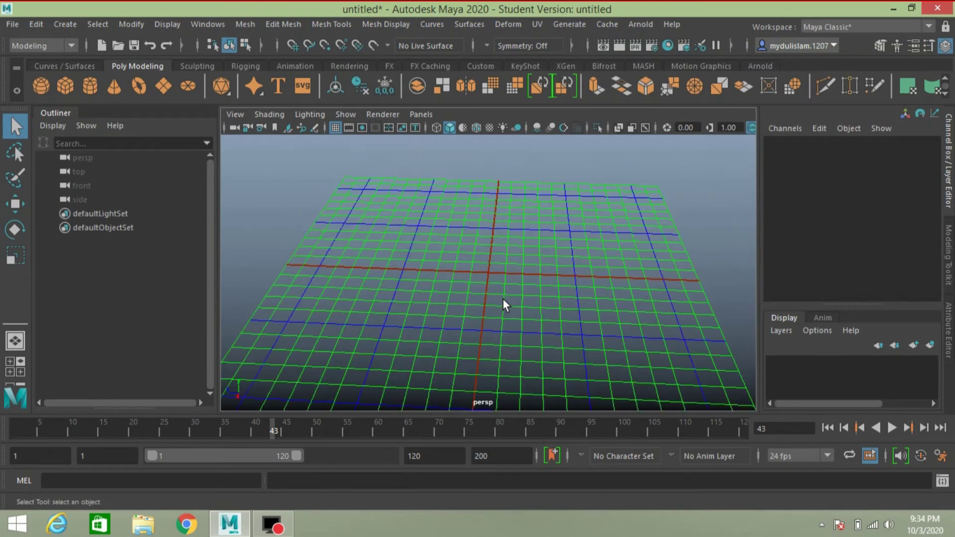
scroll(503, 298, down, 3)
alt+drag(558, 277, 527, 281)
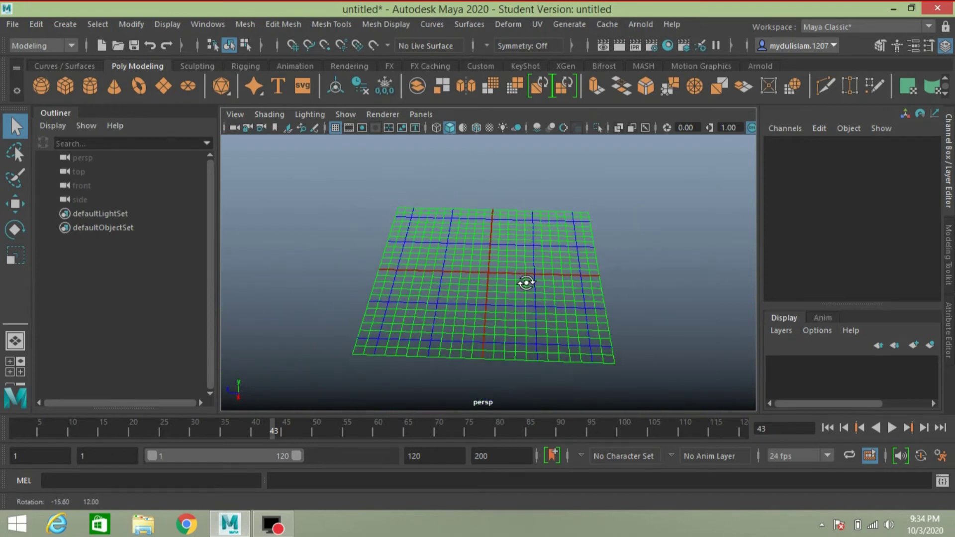
Try to restore the default grid colours by resetting the Grid Options and applying them
click(161, 24)
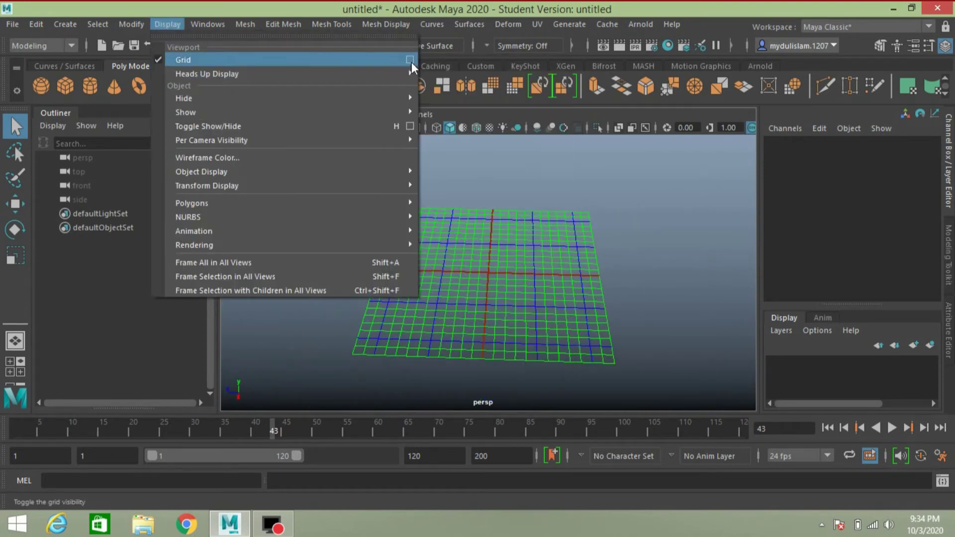
click(410, 59)
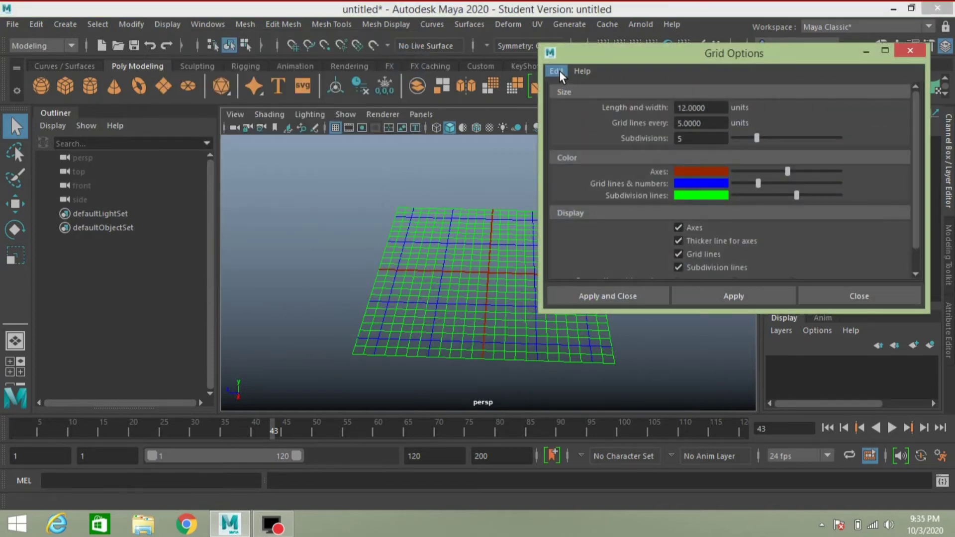
click(560, 72)
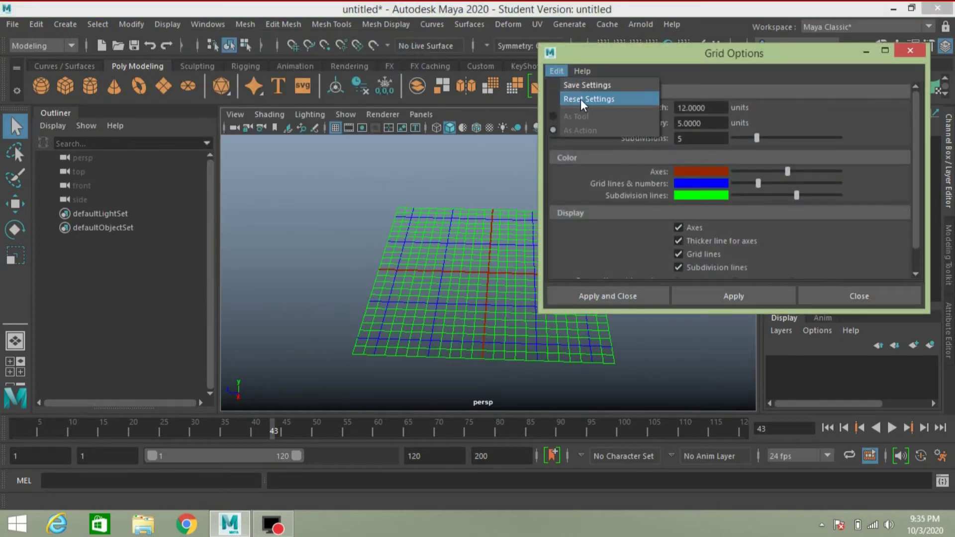
click(583, 99)
click(603, 295)
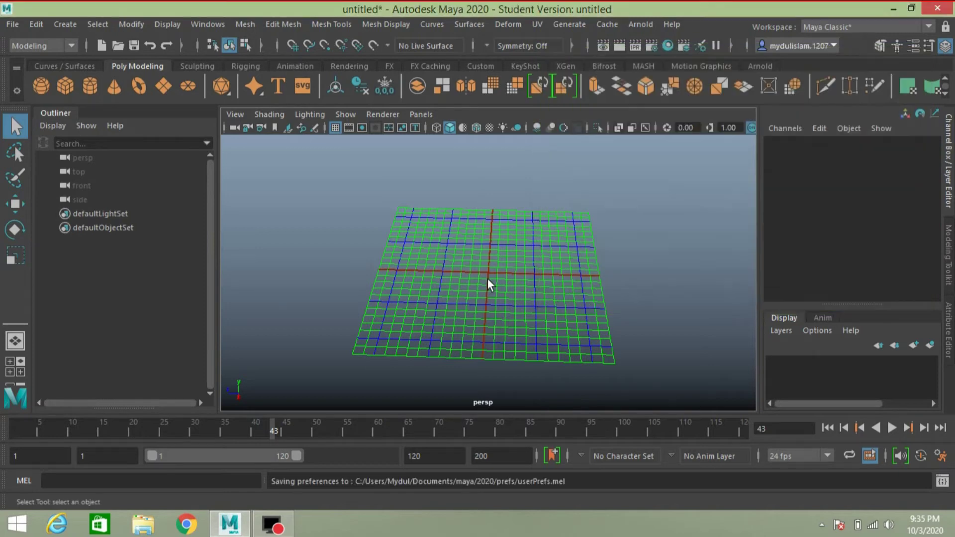
scroll(487, 278, down, 2)
scroll(487, 278, up, 3)
scroll(487, 277, down, 3)
scroll(488, 276, up, 2)
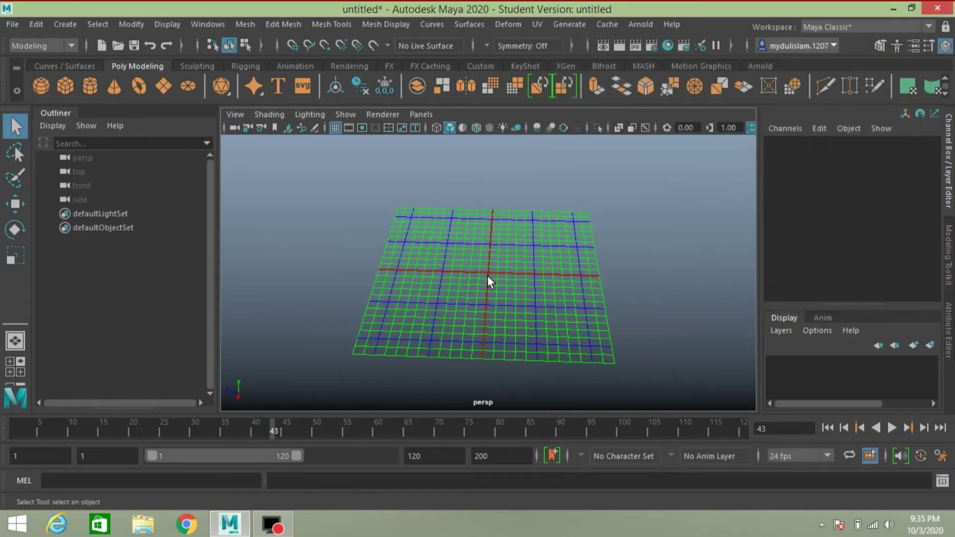
Reopen the Grid Options and try once more to reset and apply the default settings
click(152, 25)
click(407, 60)
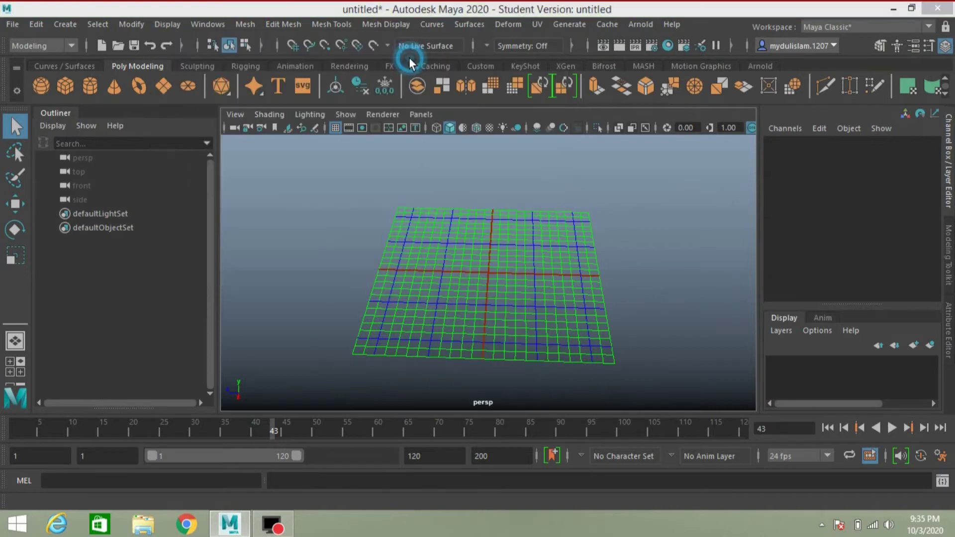
click(556, 72)
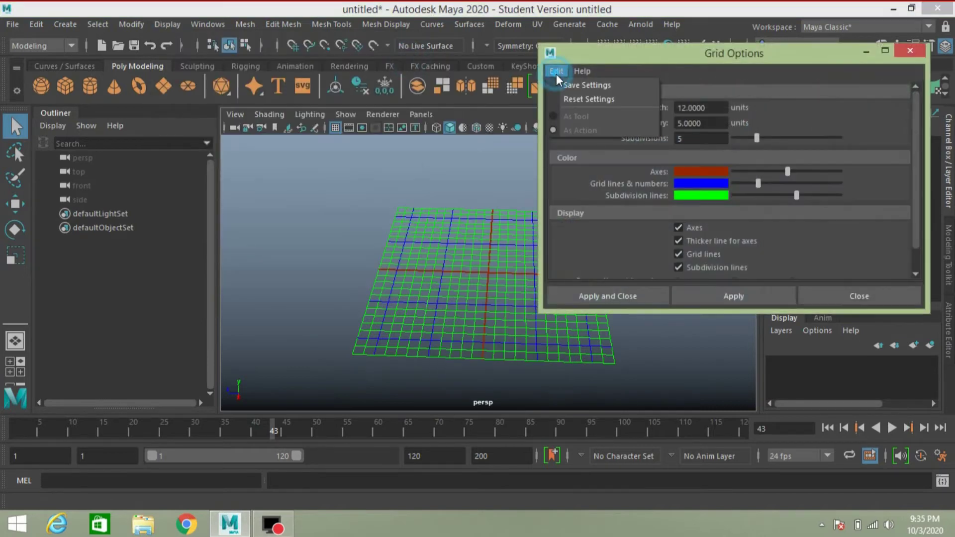
click(569, 99)
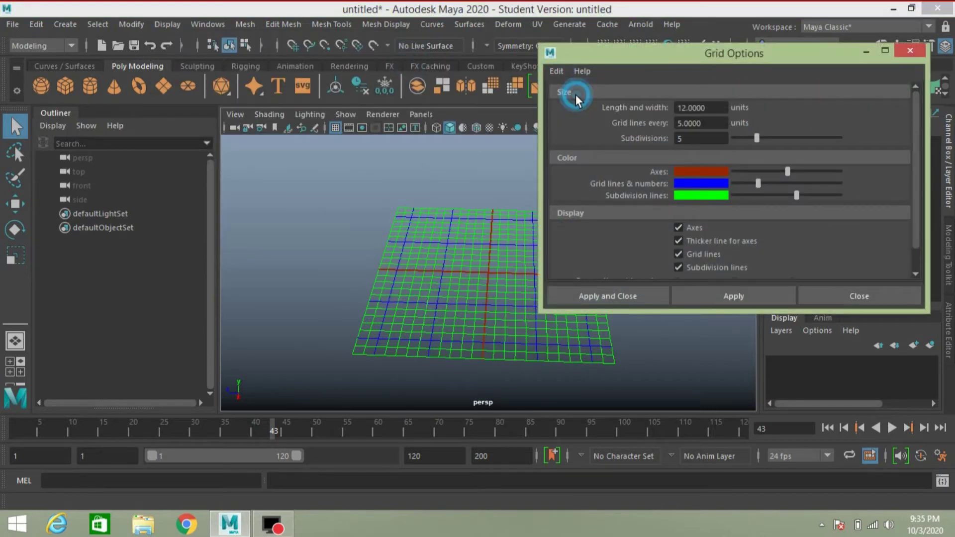
click(622, 296)
click(596, 293)
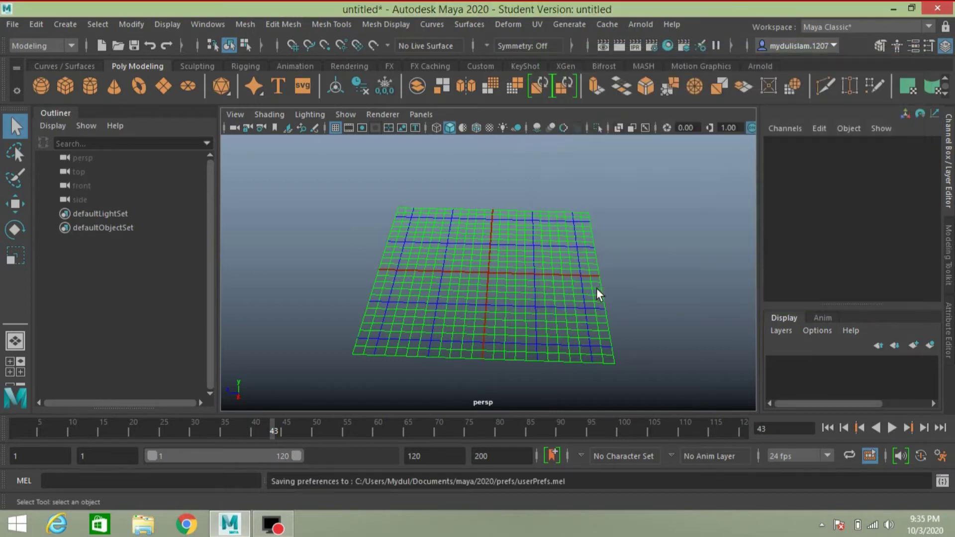
scroll(517, 288, down, 3)
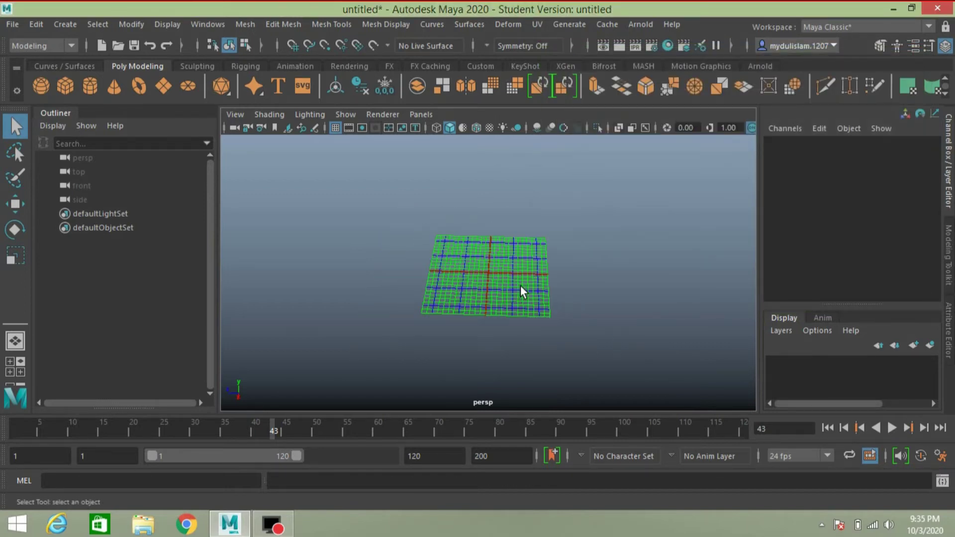
alt+drag(520, 286, 483, 260)
scroll(482, 259, up, 8)
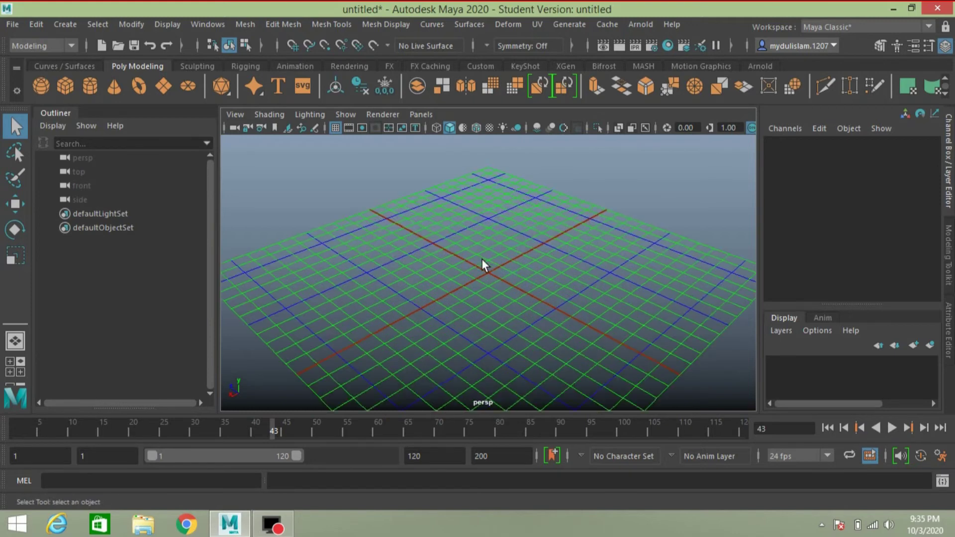
scroll(446, 252, down, 5)
alt+drag(447, 252, 441, 251)
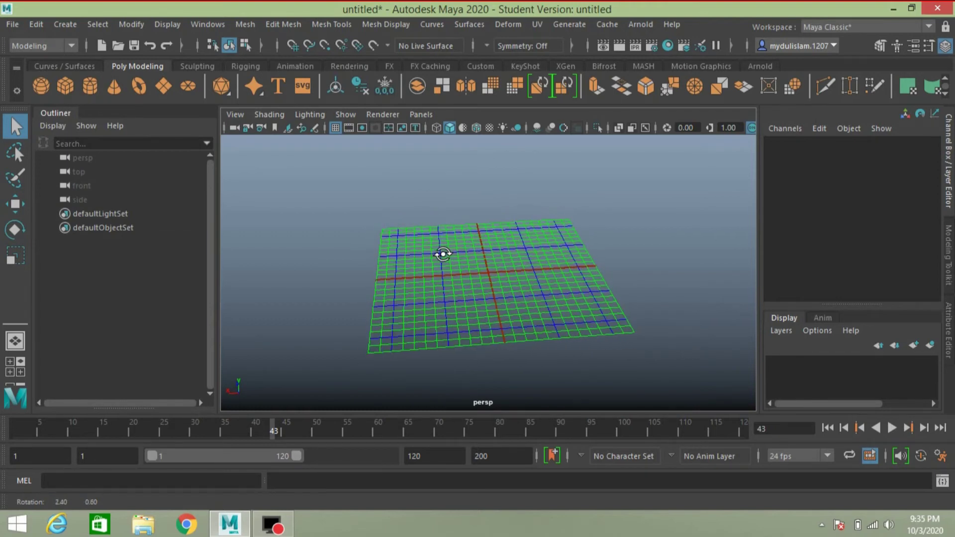
alt+drag(504, 267, 484, 275)
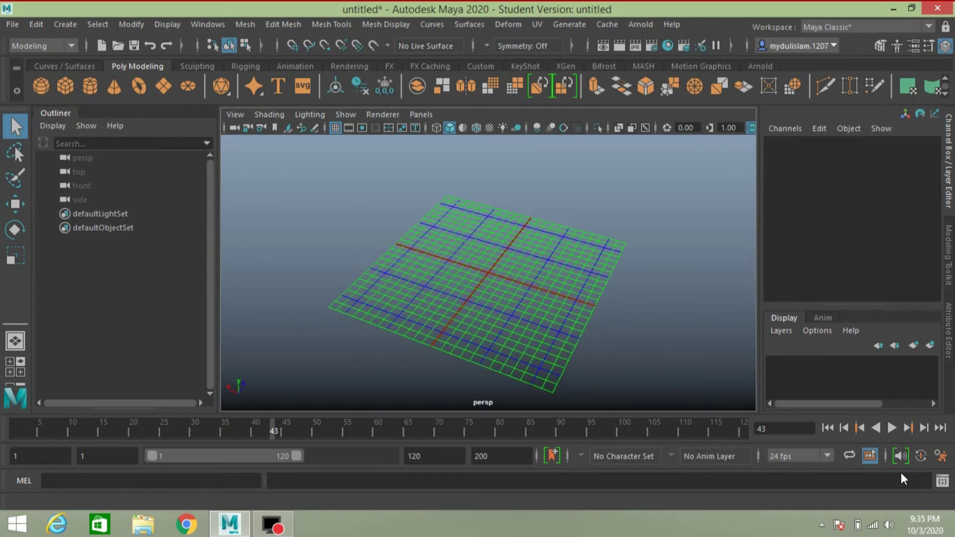
Open the Script Editor and enter the MEL command "window -e -bgc 0.5 0.1 0.2 $gMainWindow ;"
click(941, 482)
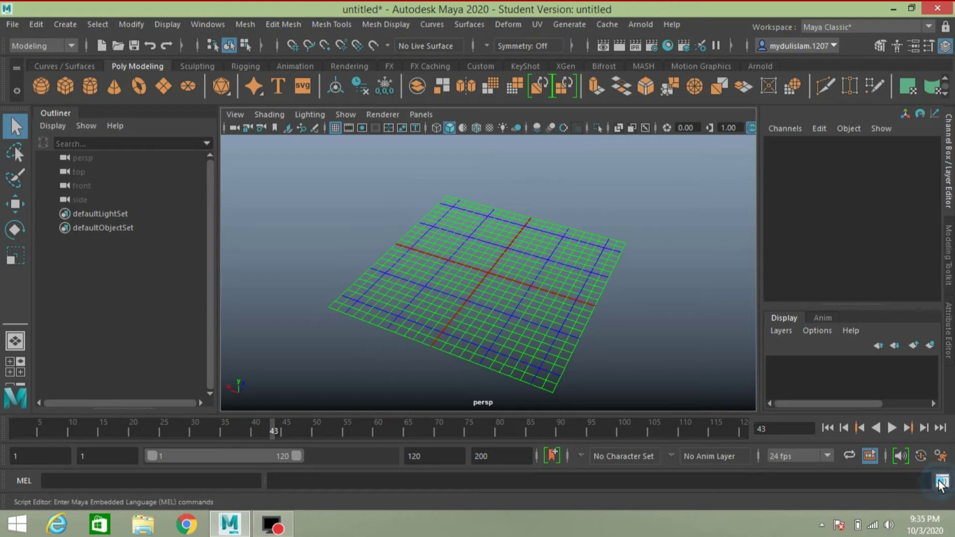
drag(368, 132, 425, 120)
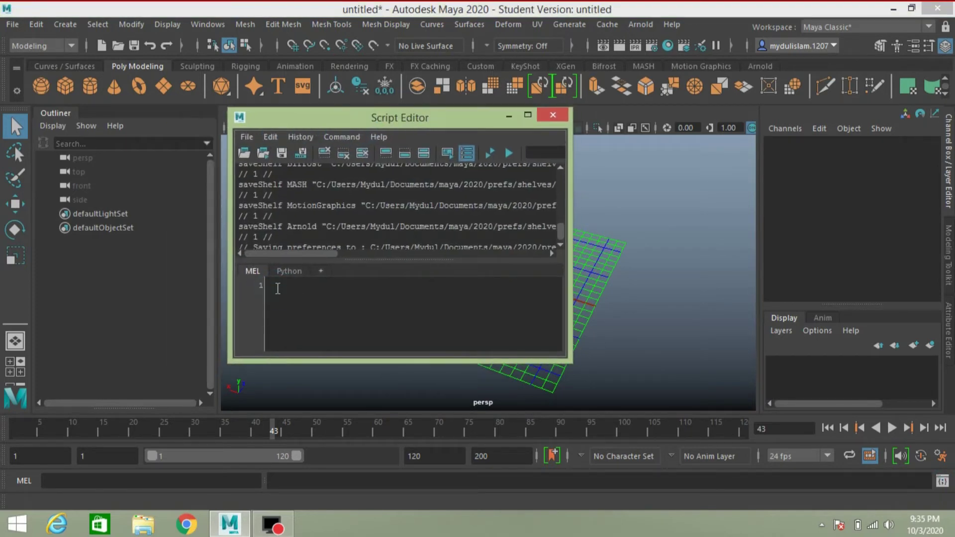
text(window -e -bgc 0.5 0.1 0)
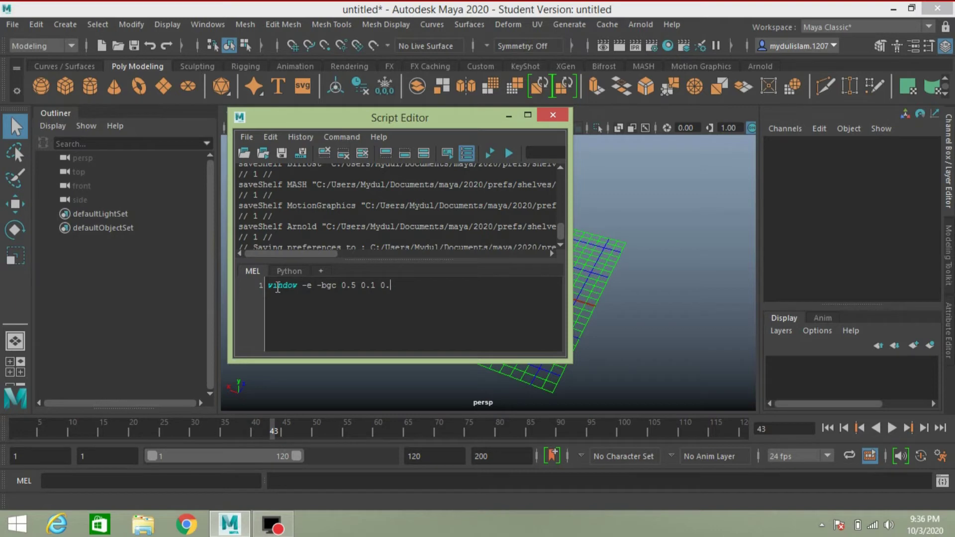
text(.2 $gMainWindow ;)
Widen the Script Editor, run the complete MEL command to recolour the main window, and minimise the editor
drag(480, 285, 266, 288)
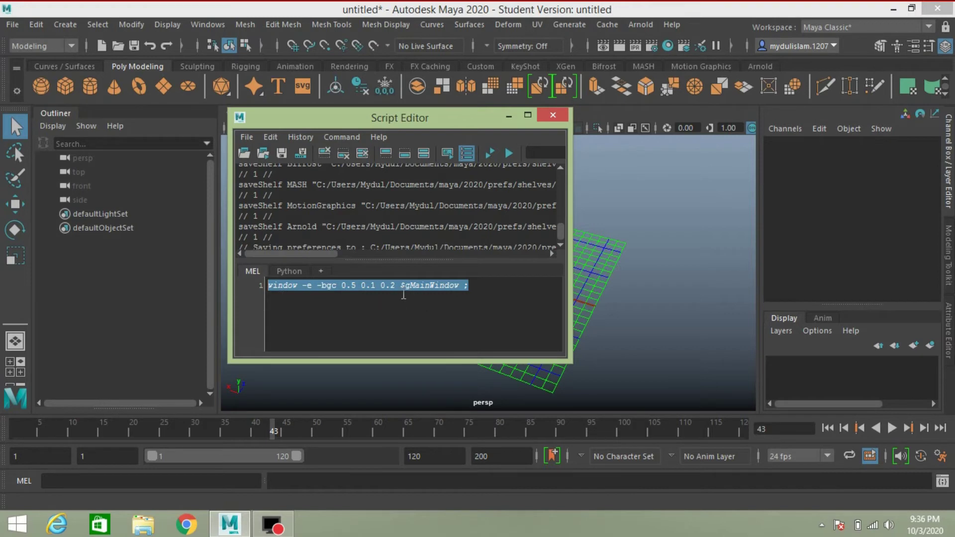
drag(571, 197, 699, 211)
drag(231, 219, 93, 215)
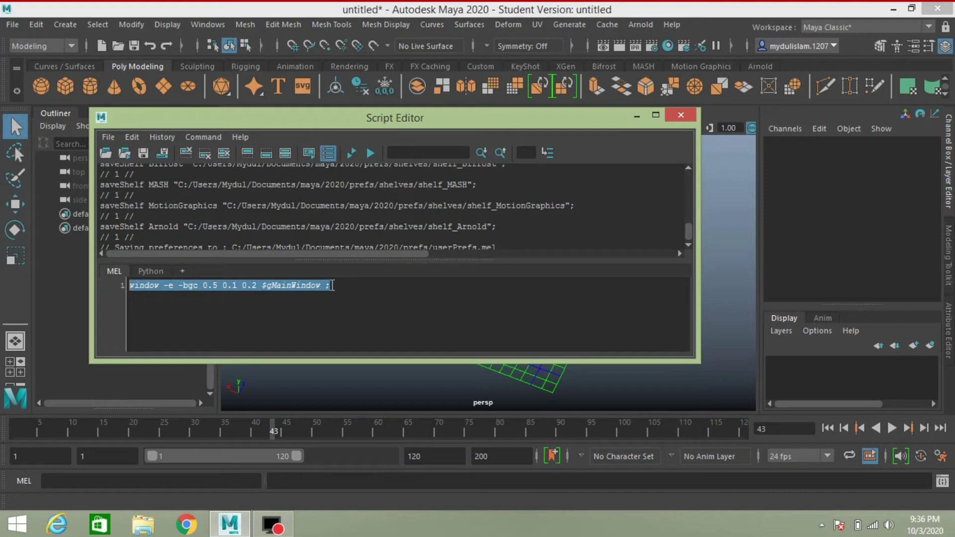
key(ctrl+Return)
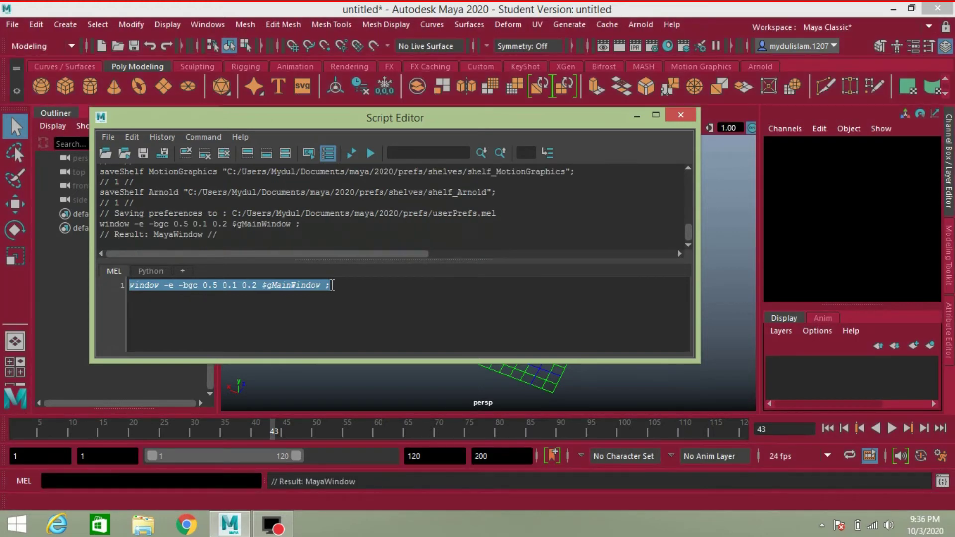
click(636, 115)
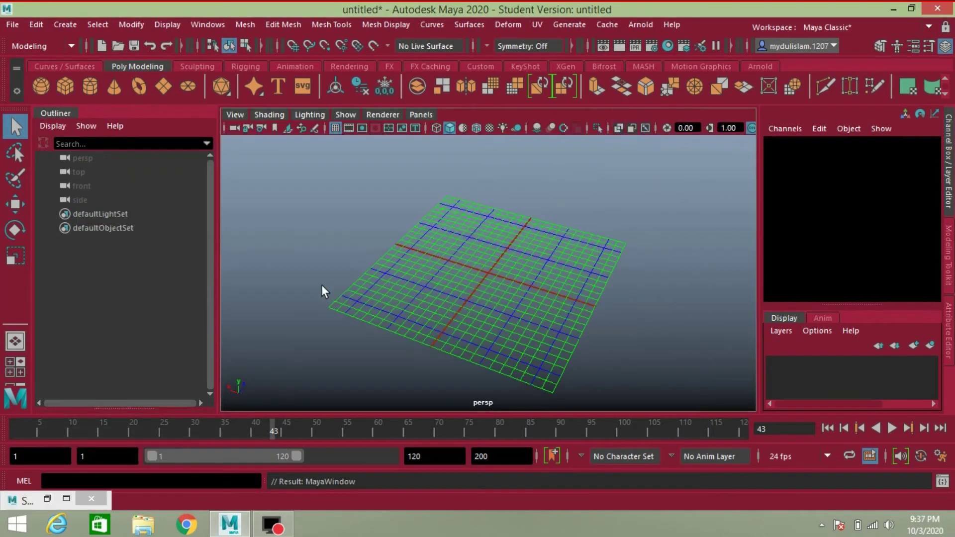
Restore the Script Editor, set the first -bgc colour value to 0.3 and run the edited command
click(47, 499)
drag(224, 55, 530, 52)
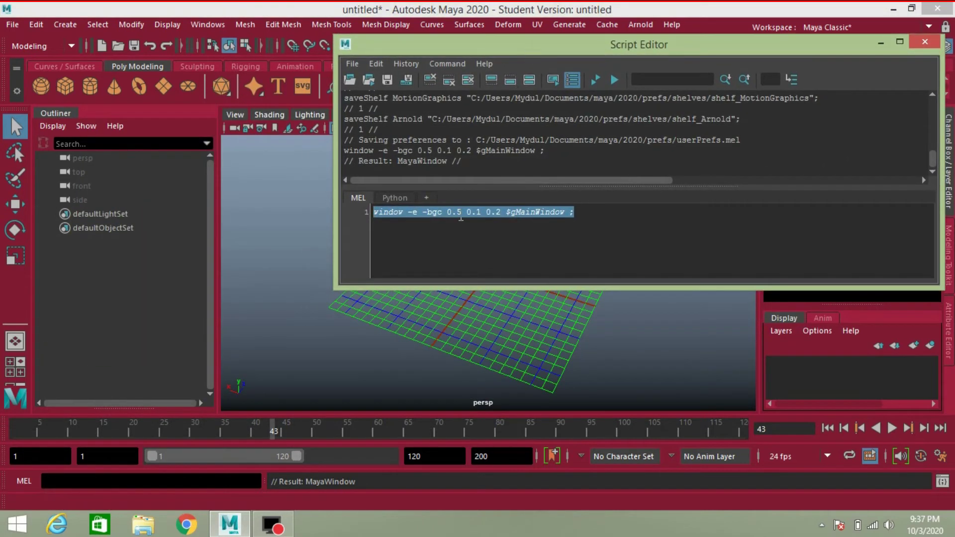
click(460, 213)
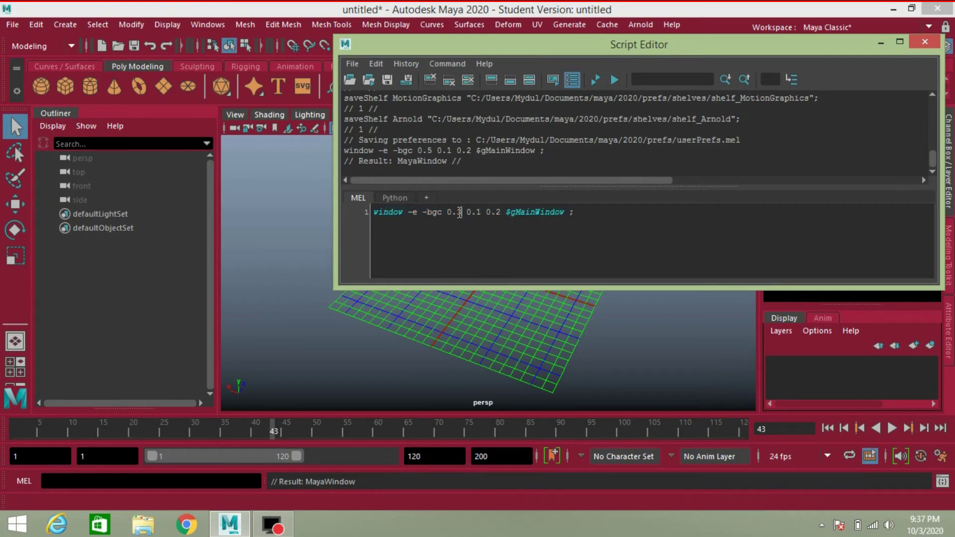
triple_click(594, 215)
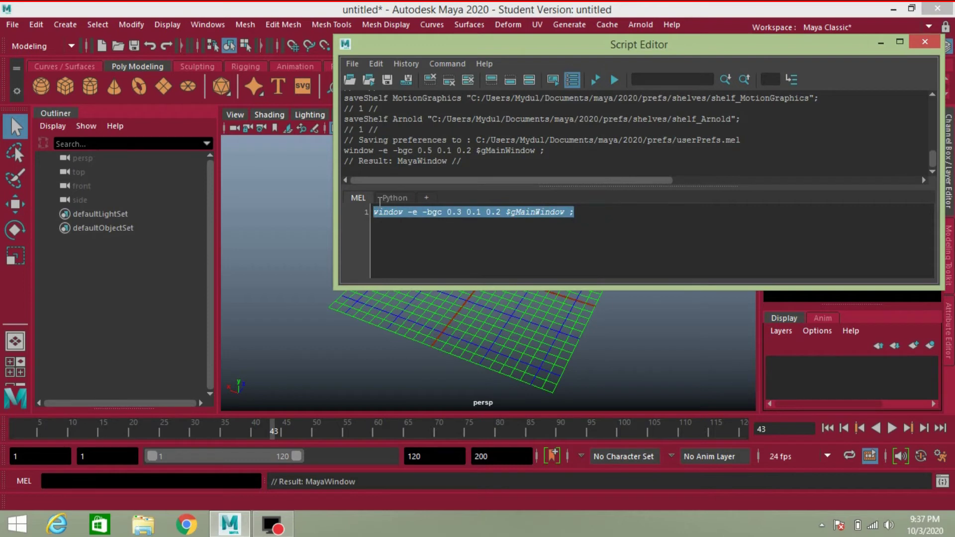
key(ctrl+Return)
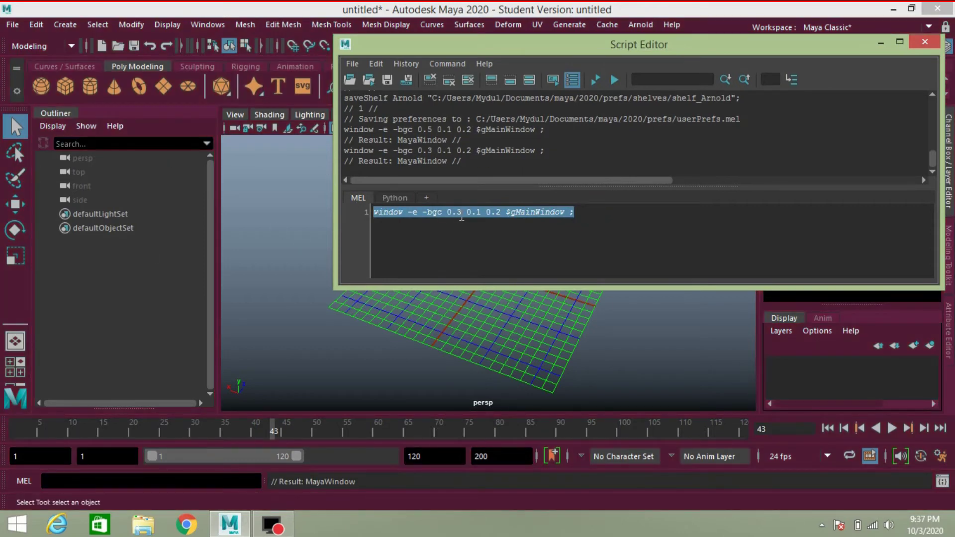
Set the second -bgc colour value to 0.2, run the edited MEL command and close the Script Editor
click(480, 213)
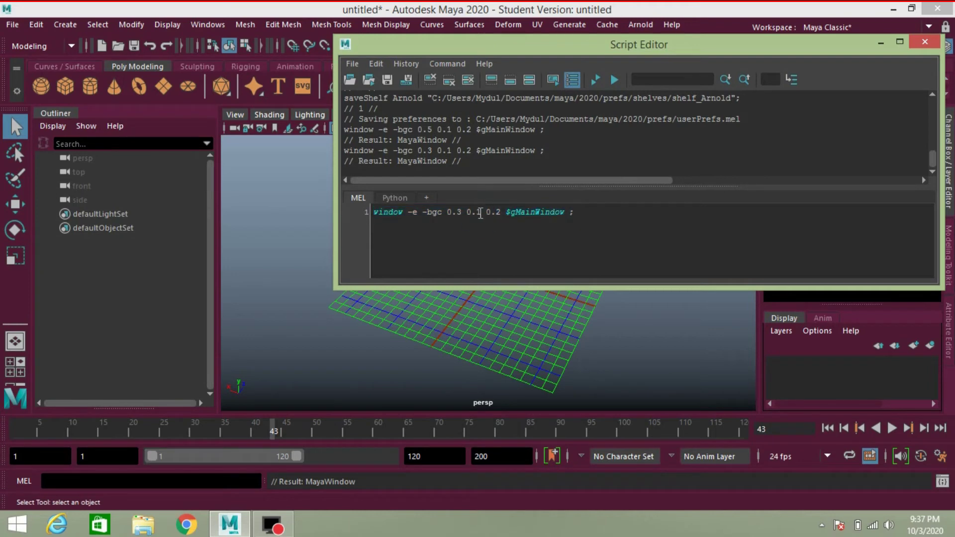
key(BackSpace)
text(2)
drag(603, 218, 345, 211)
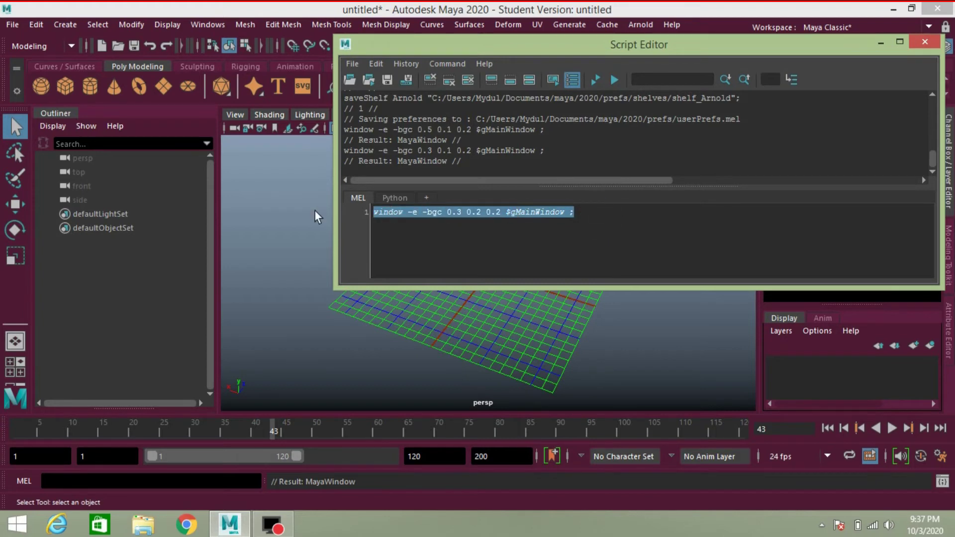
key(ctrl+Return)
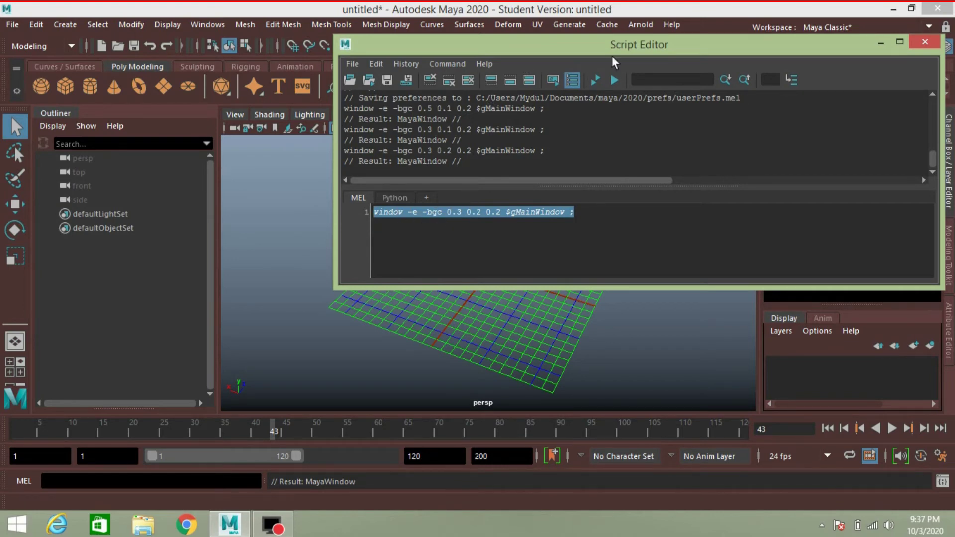
click(923, 44)
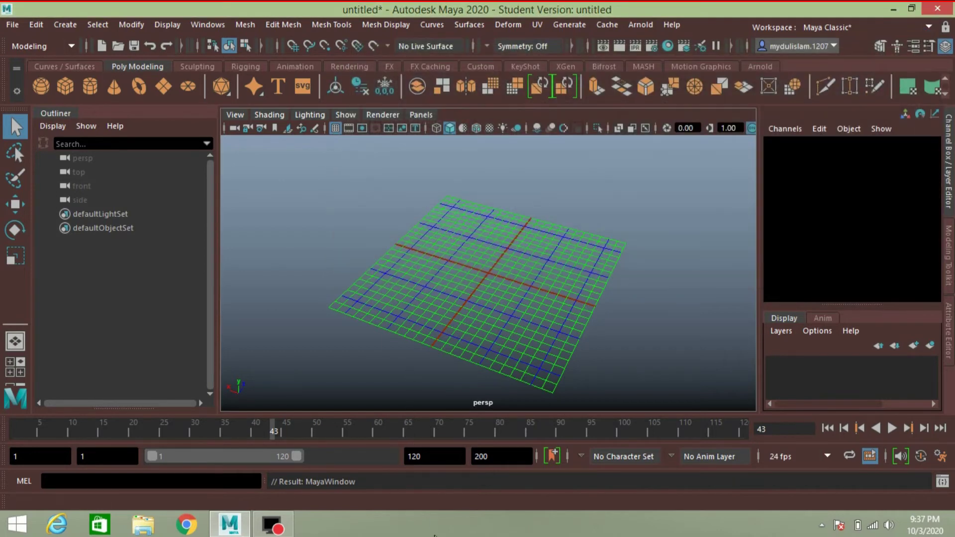
End the maya task through Task Manager, close Task Manager and relaunch Maya 2020
right_click(434, 535)
click(451, 488)
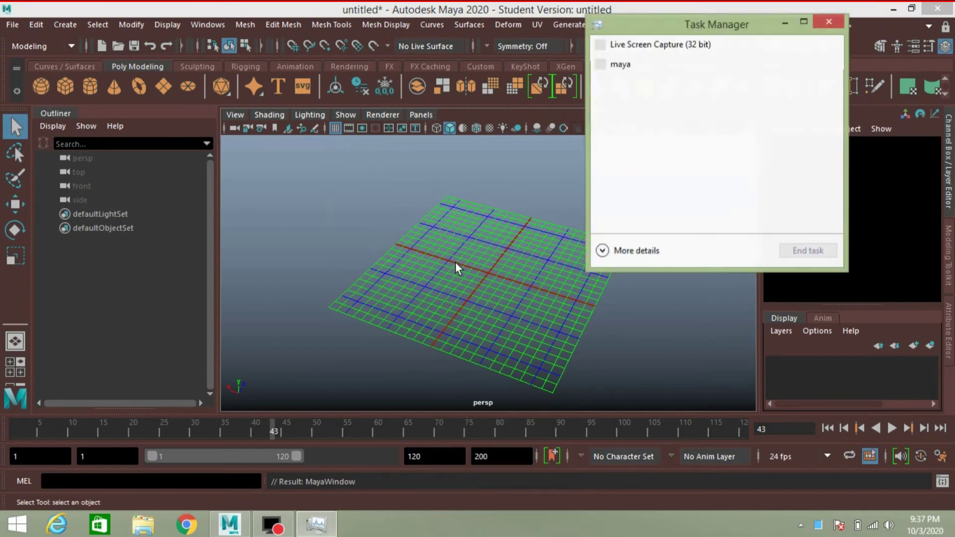
click(655, 64)
click(796, 251)
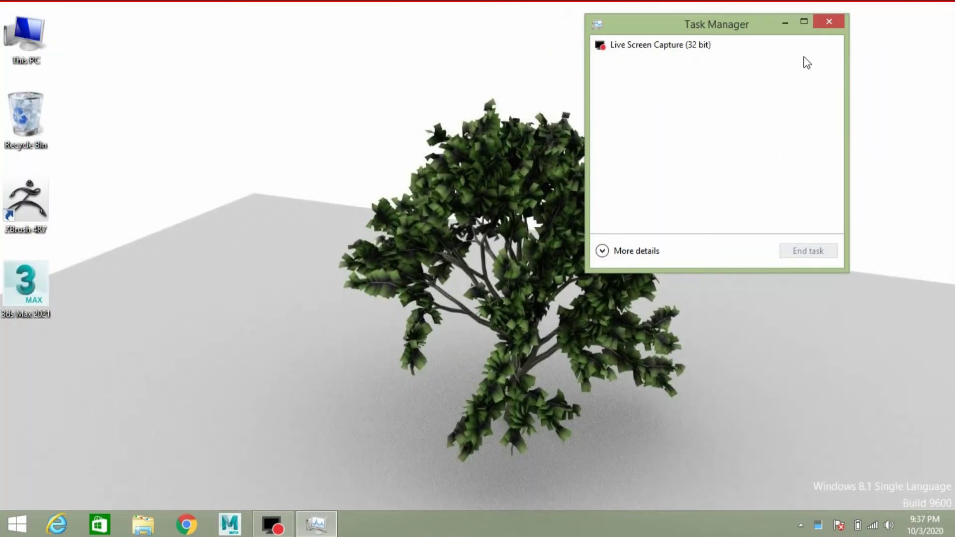
click(829, 21)
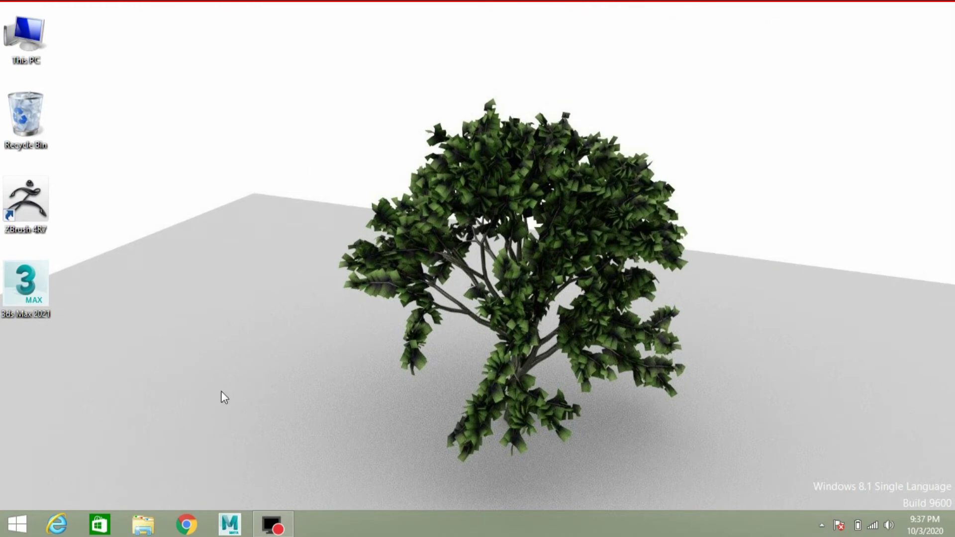
click(229, 523)
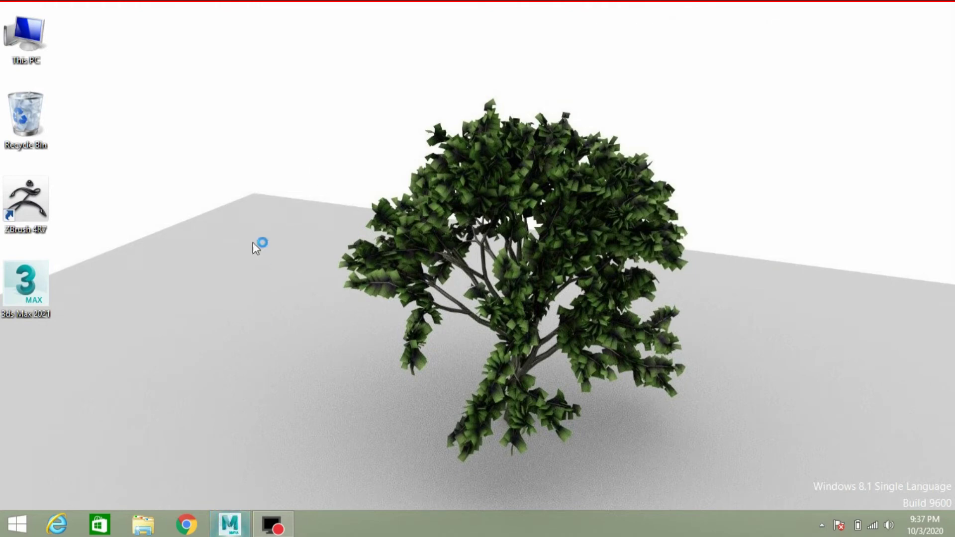
right_click(251, 215)
click(280, 271)
right_click(170, 181)
click(198, 244)
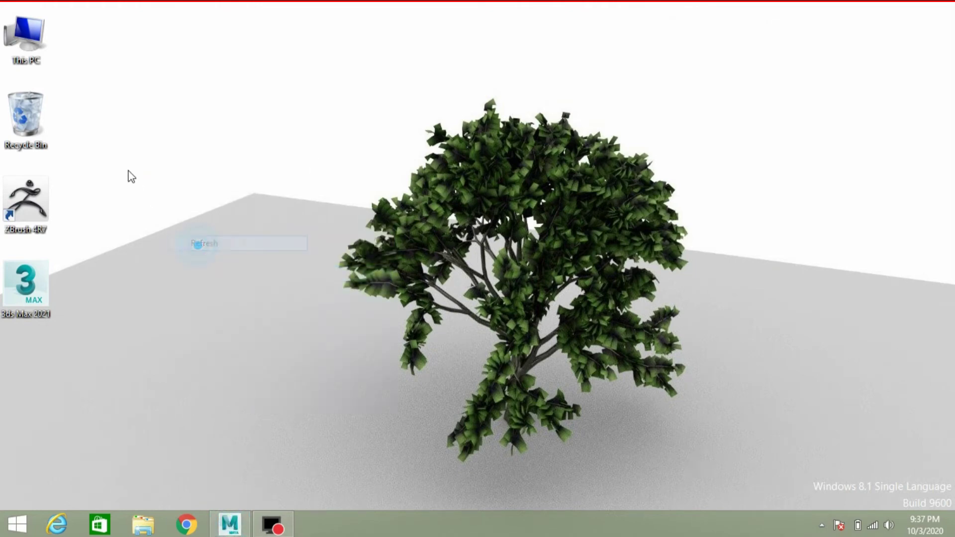
right_click(128, 171)
click(151, 226)
right_click(102, 204)
click(130, 259)
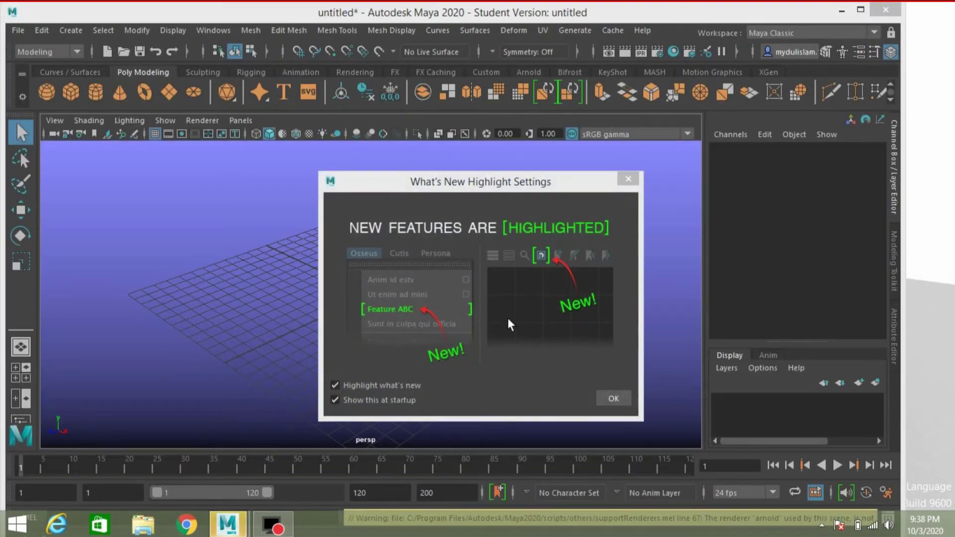
Dismiss the What's New Highlight Settings dialog and maximise the Maya window to inspect the interface colours after the restart
click(602, 398)
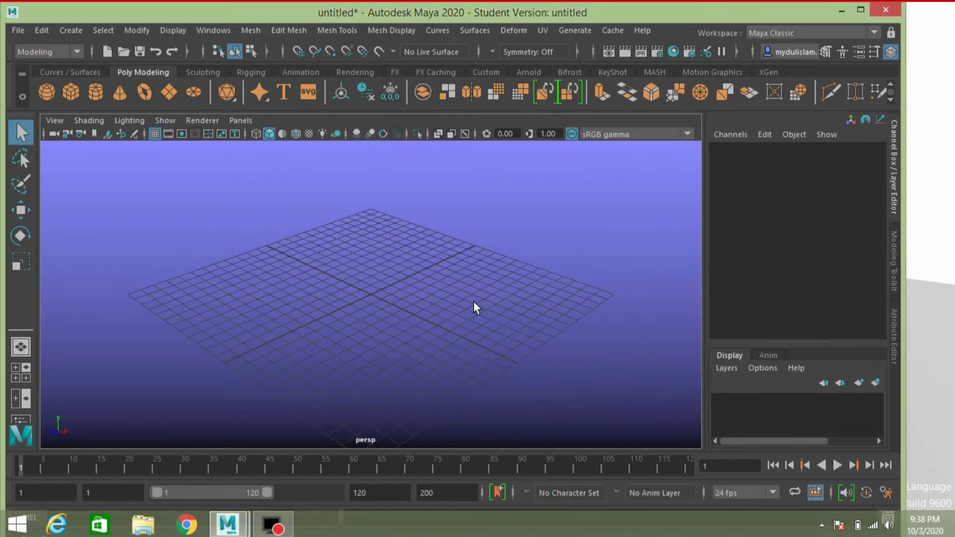
click(861, 10)
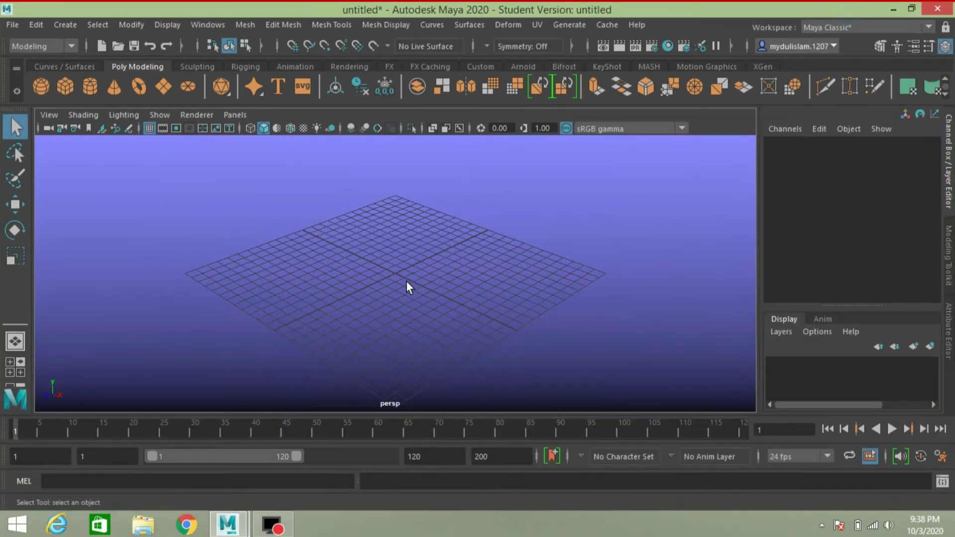
mouse_move(438, 278)
alt+mouse_down()
mouse_move(452, 281)
mouse_move(389, 281)
mouse_move(441, 286)
mouse_move(425, 292)
mouse_move(441, 282)
mouse_move(428, 273)
mouse_move(441, 282)
alt+mouse_up()
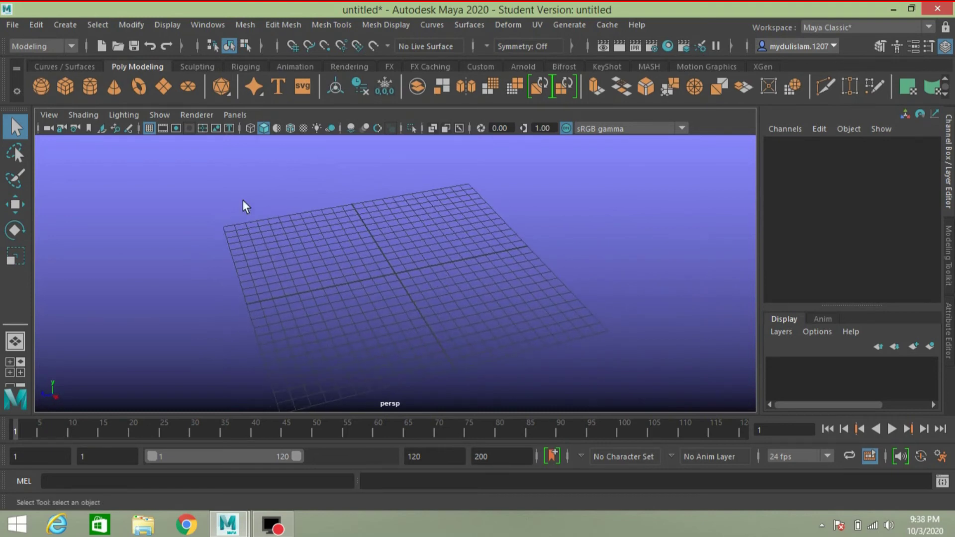
alt+drag(462, 241, 489, 259)
Minimise Maya and open the properties of the pinned Maya 2020 shortcut
click(893, 9)
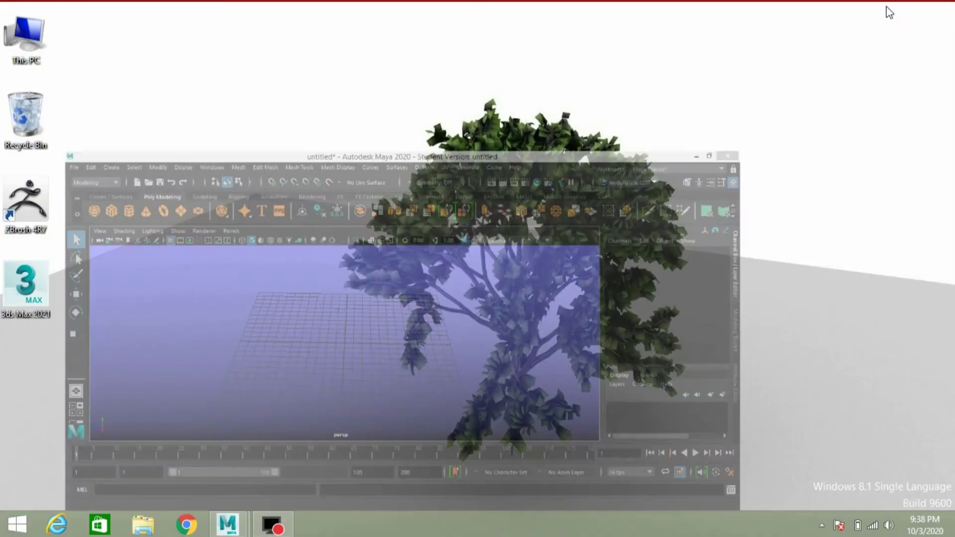
right_click(221, 524)
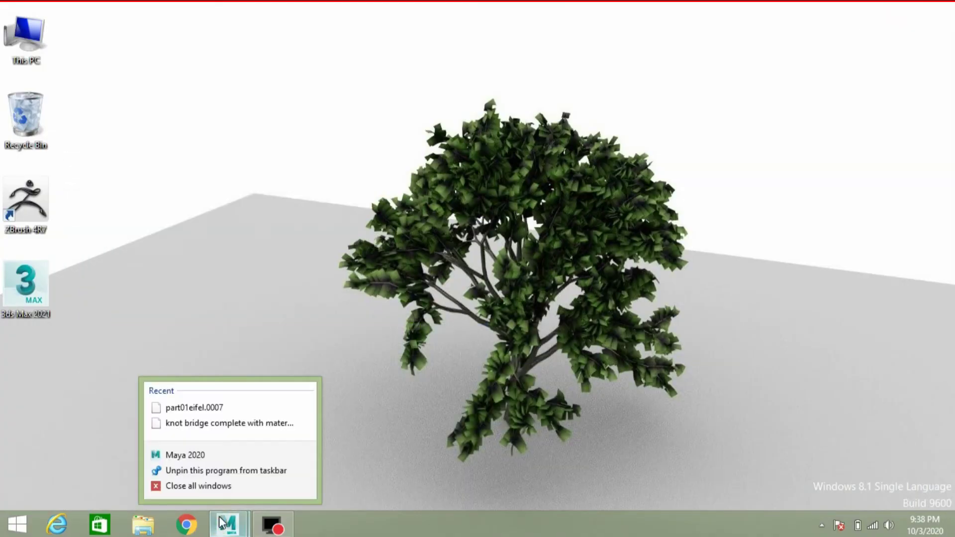
right_click(204, 456)
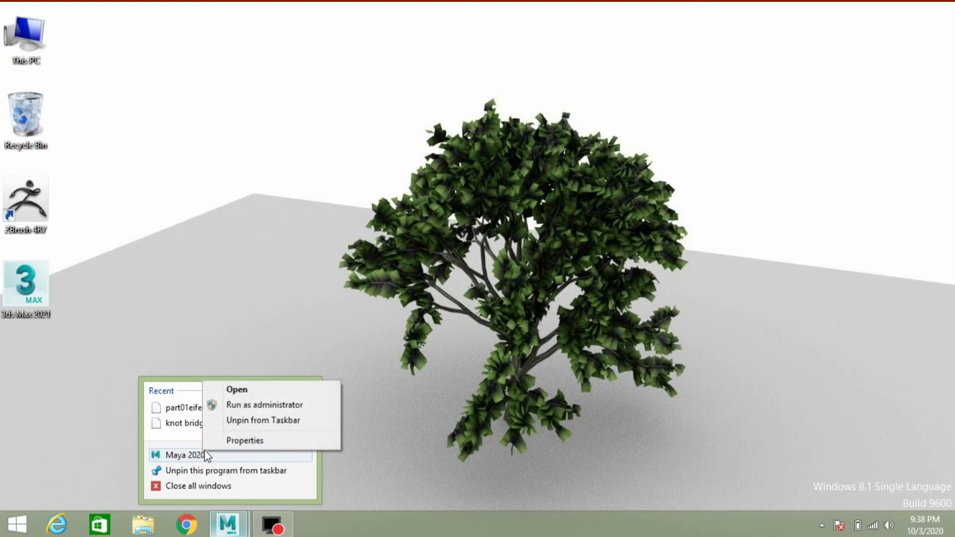
click(220, 441)
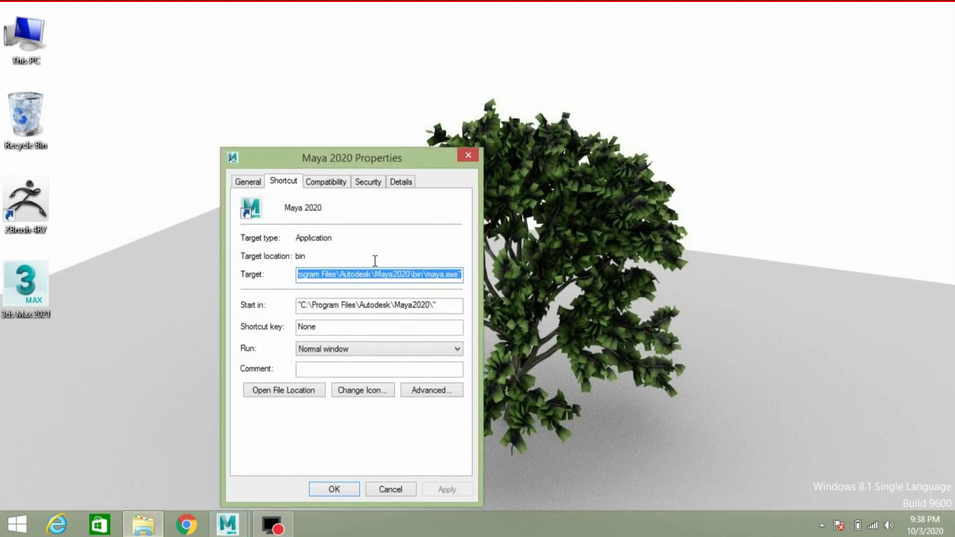
Append "-style cleanlooks" to the end of the shortcut's Target path, apply the change and close the properties
click(463, 273)
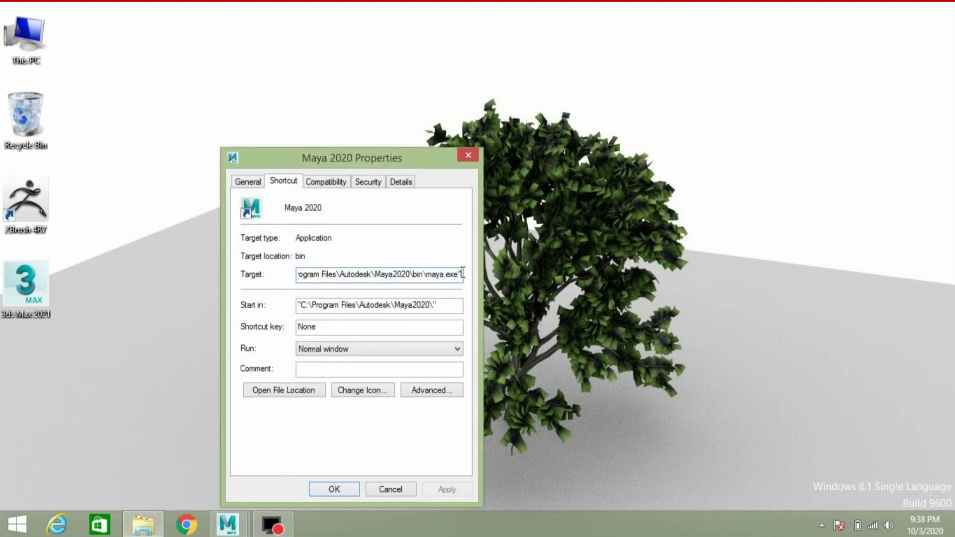
drag(411, 148, 429, 87)
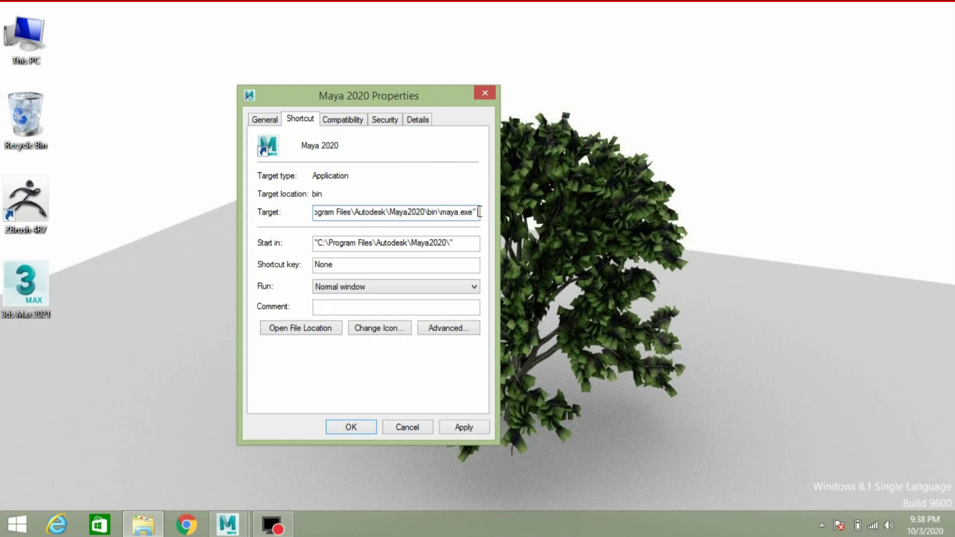
text(-)
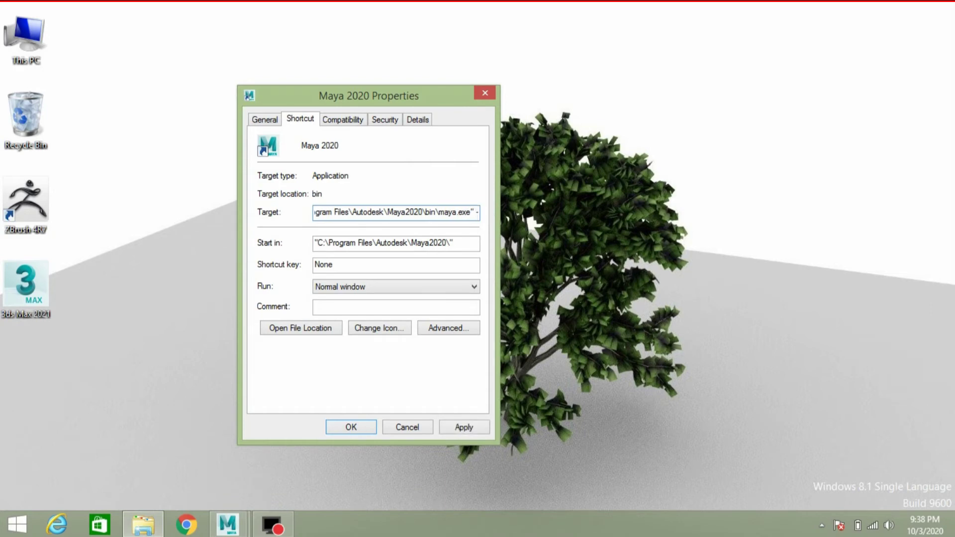
text(st)
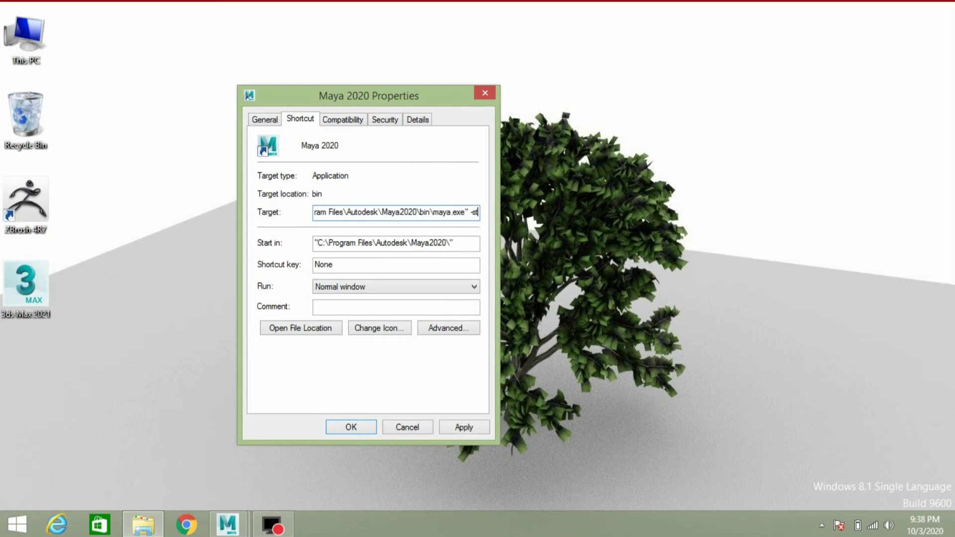
text(yle)
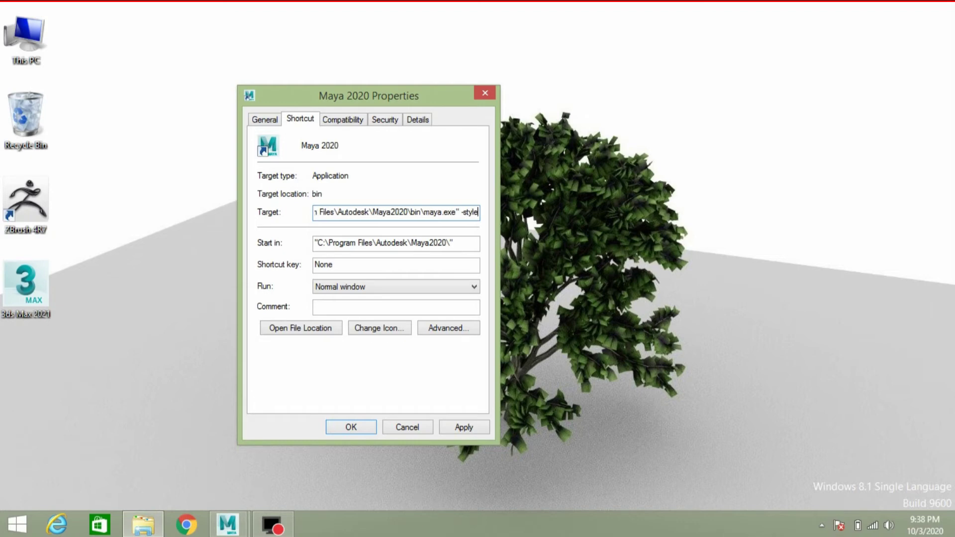
text( clean)
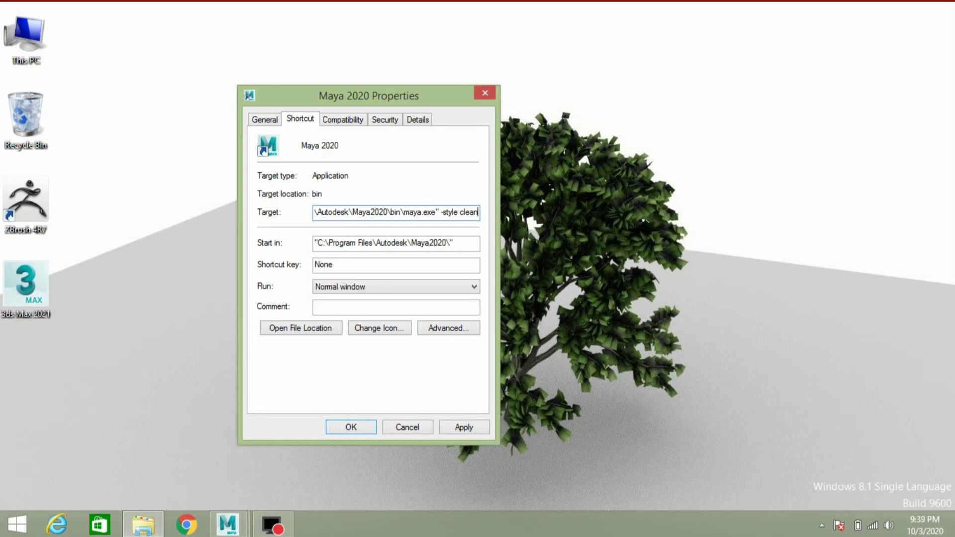
text(loo)
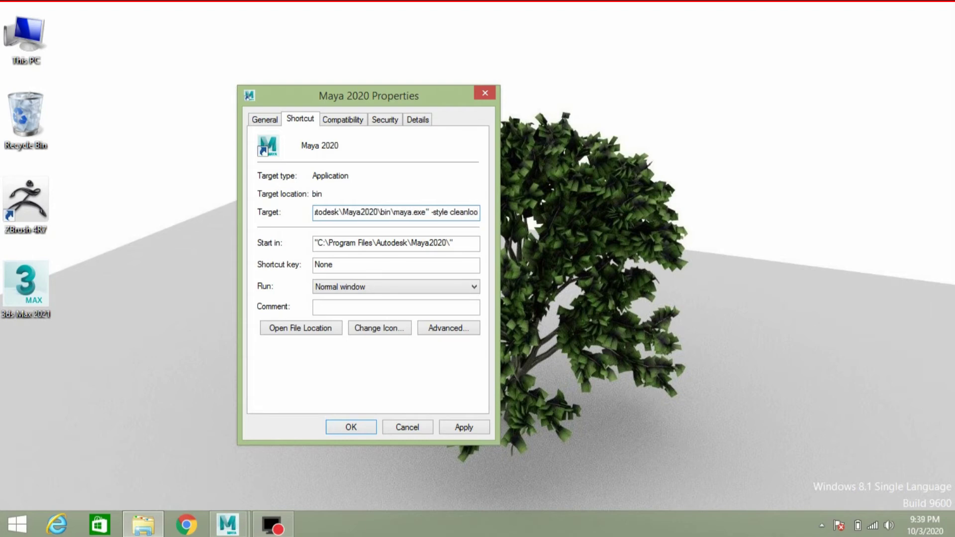
text(ks)
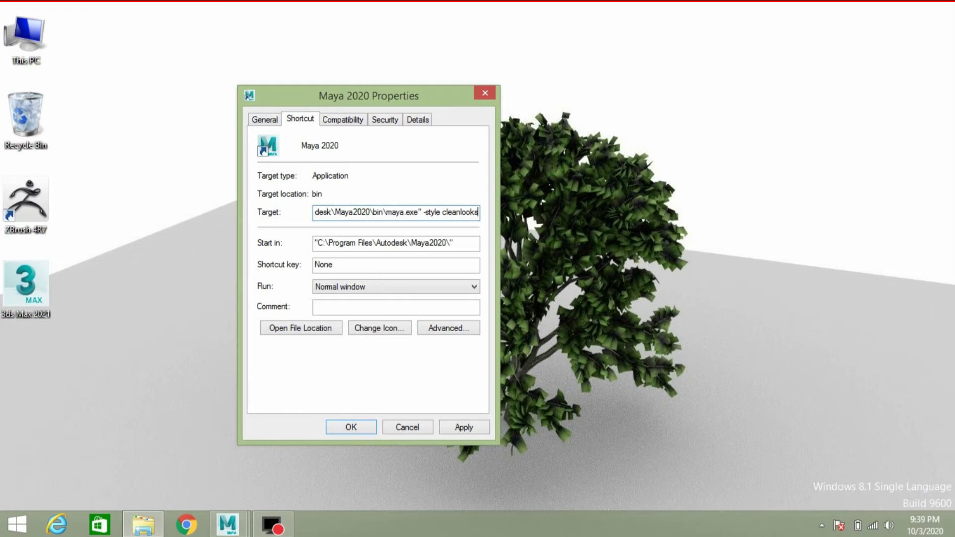
click(463, 428)
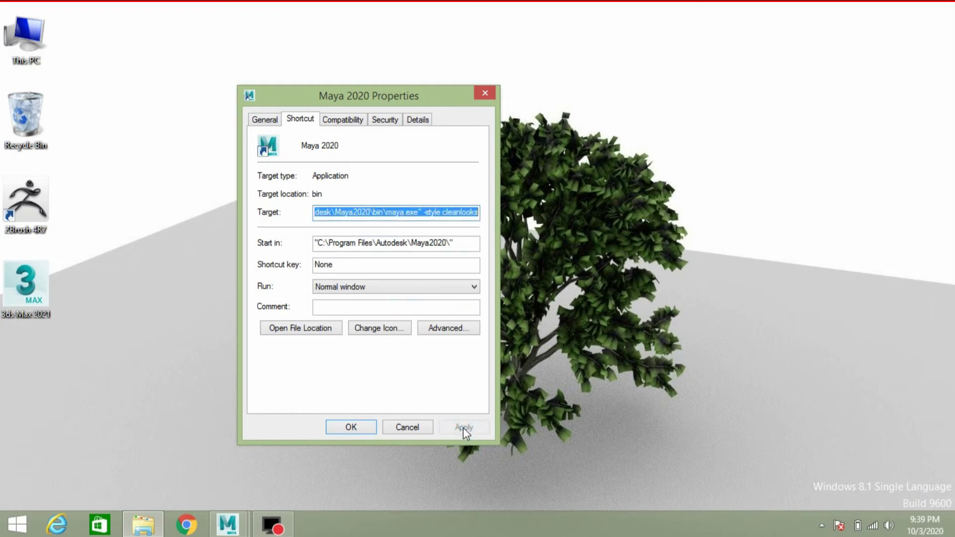
click(483, 94)
Close the Output Window and Maya without saving the untitled scene, and relaunch Maya 2020
mouse_move(228, 523)
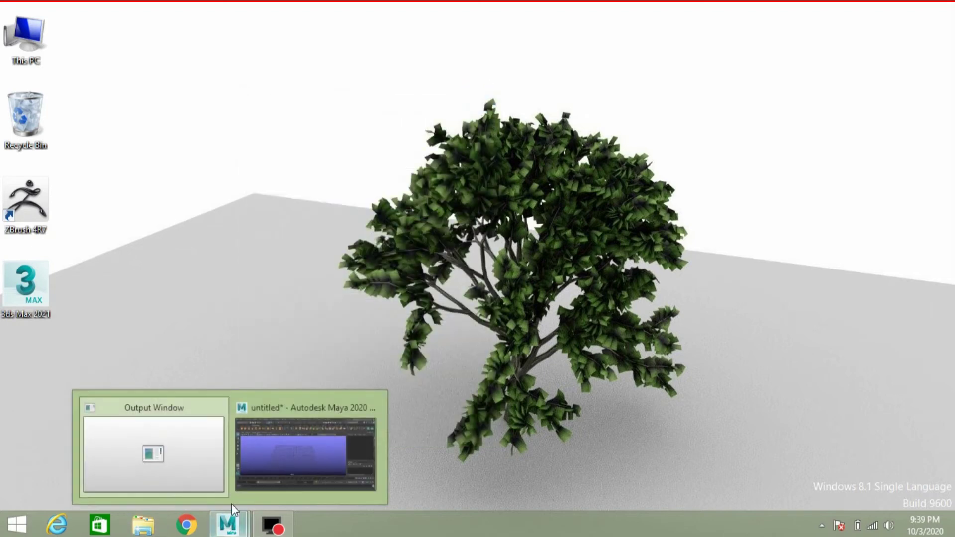
click(219, 410)
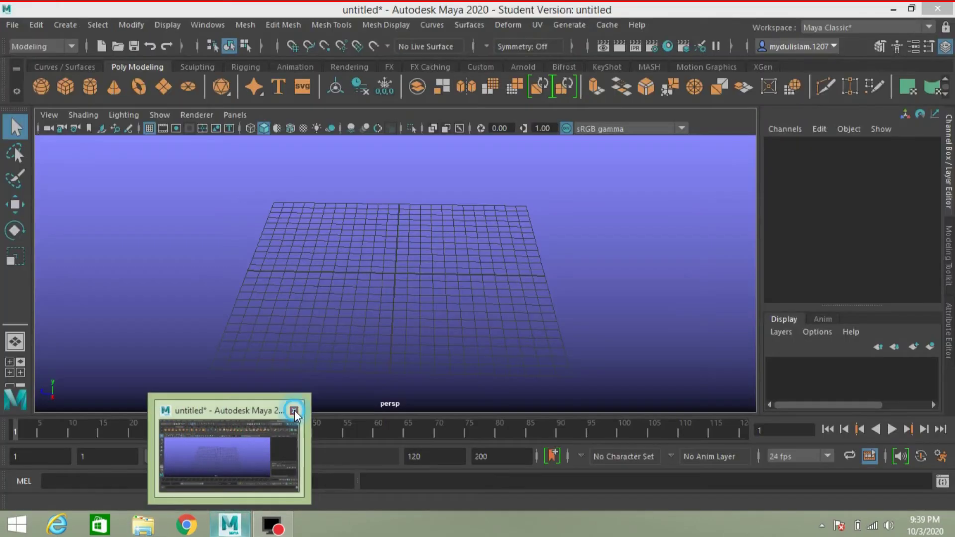
click(295, 409)
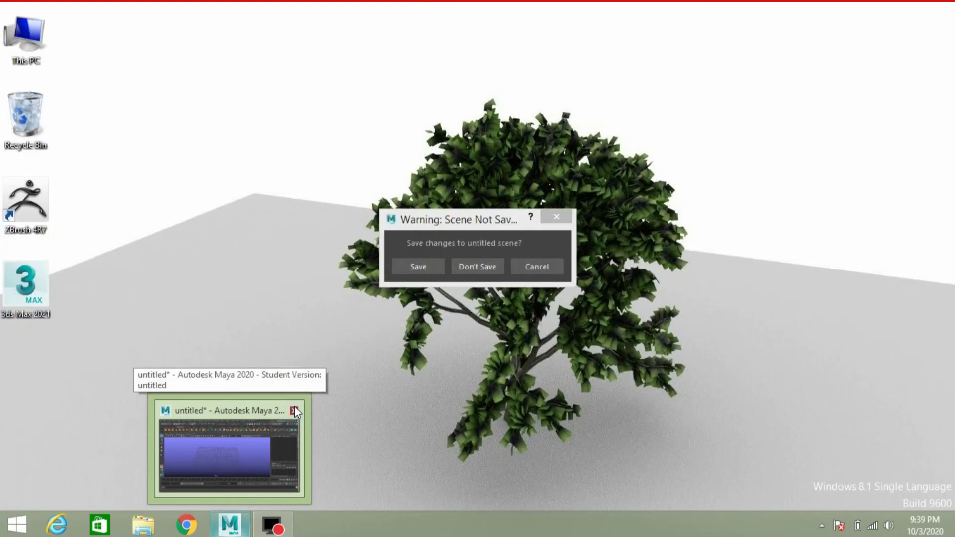
click(470, 268)
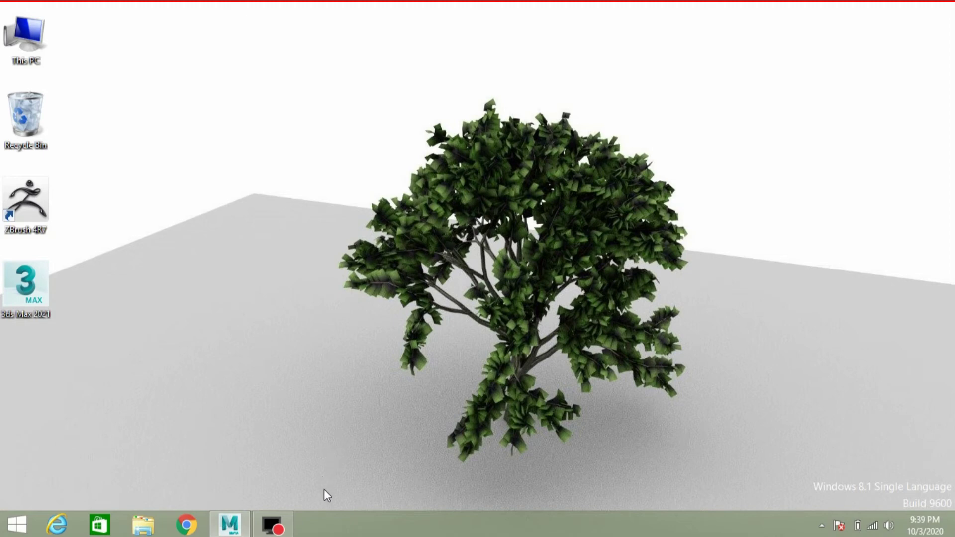
click(231, 522)
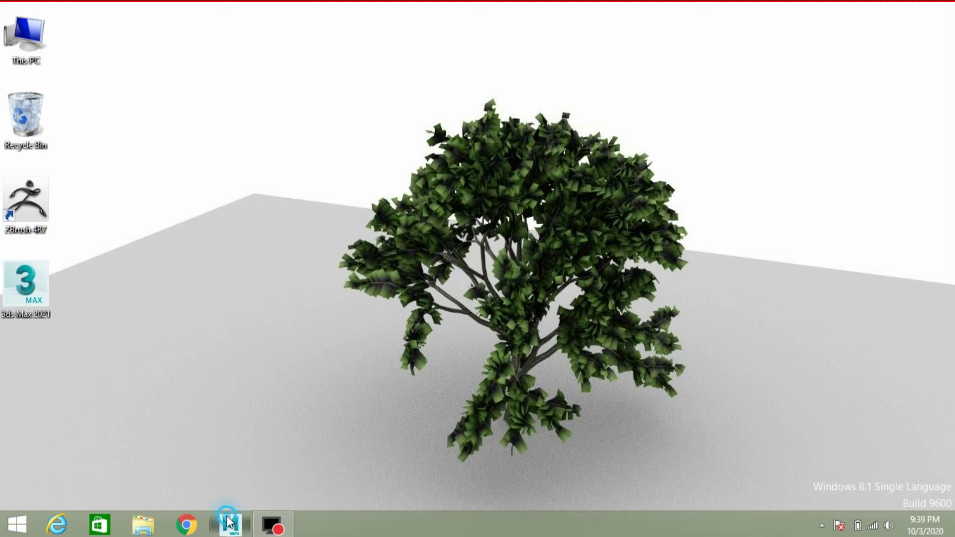
right_click(257, 248)
click(298, 308)
right_click(159, 201)
click(189, 261)
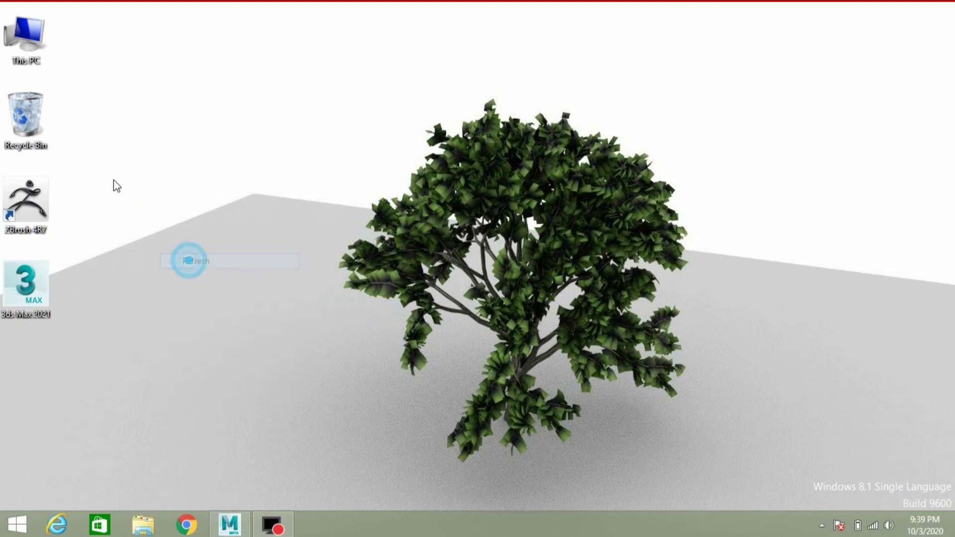
right_click(100, 168)
click(127, 225)
right_click(87, 75)
click(140, 122)
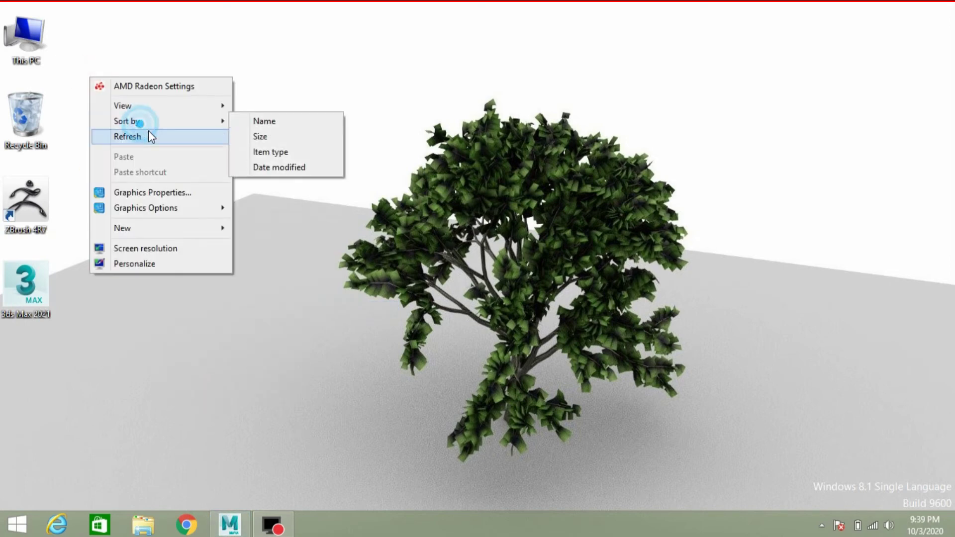
click(150, 135)
right_click(204, 99)
click(262, 166)
right_click(170, 163)
click(209, 227)
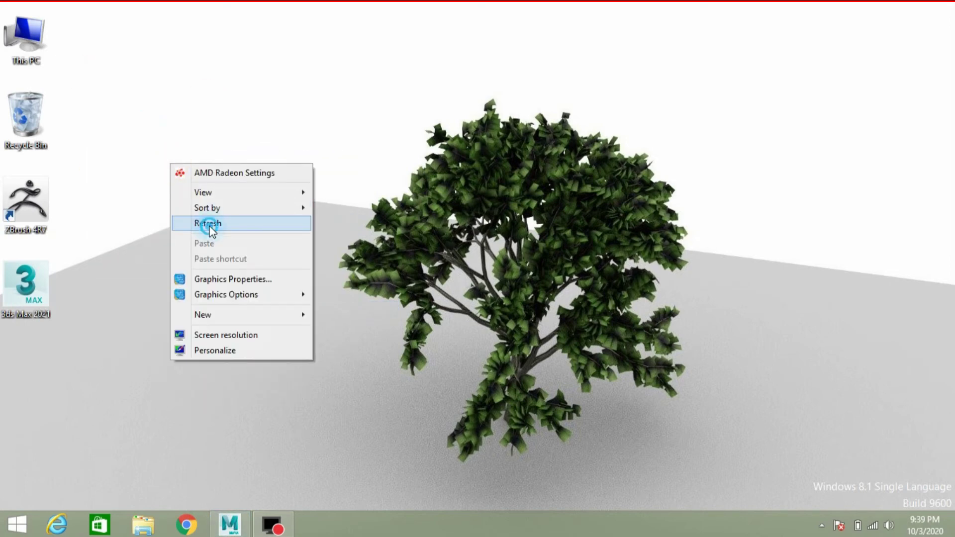
right_click(131, 202)
click(201, 262)
right_click(237, 230)
click(261, 292)
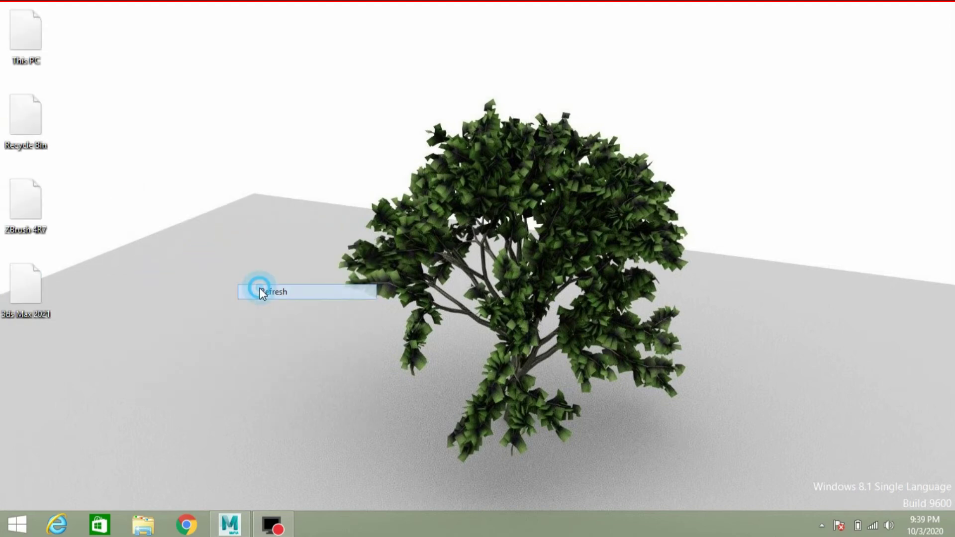
right_click(170, 407)
click(205, 270)
right_click(85, 236)
click(108, 292)
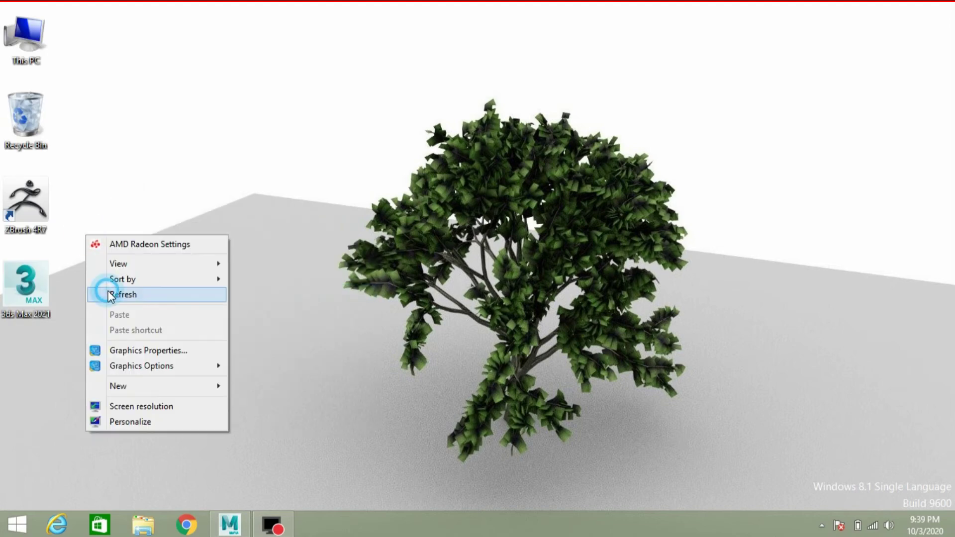
right_click(100, 409)
click(116, 266)
right_click(111, 143)
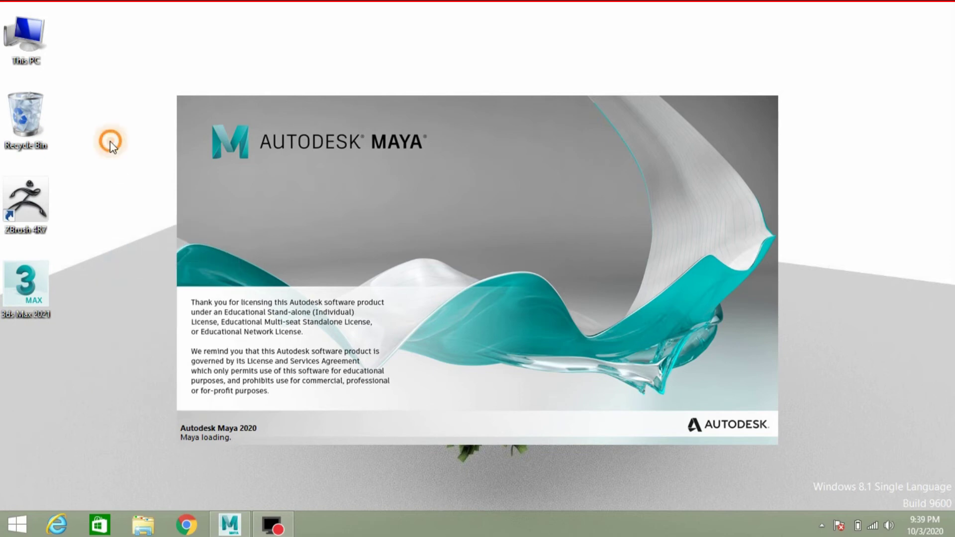
click(129, 197)
right_click(93, 79)
click(111, 143)
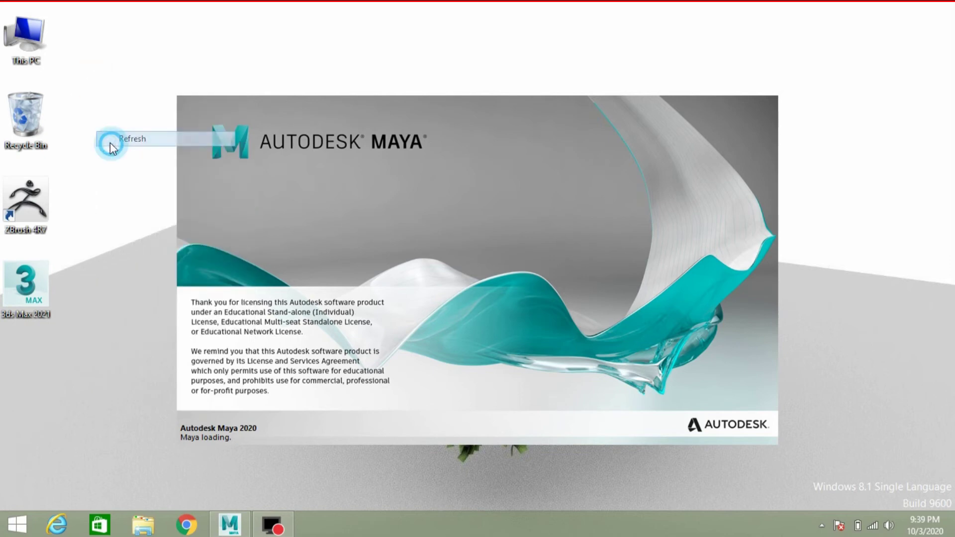
right_click(63, 154)
click(96, 213)
right_click(76, 255)
click(97, 316)
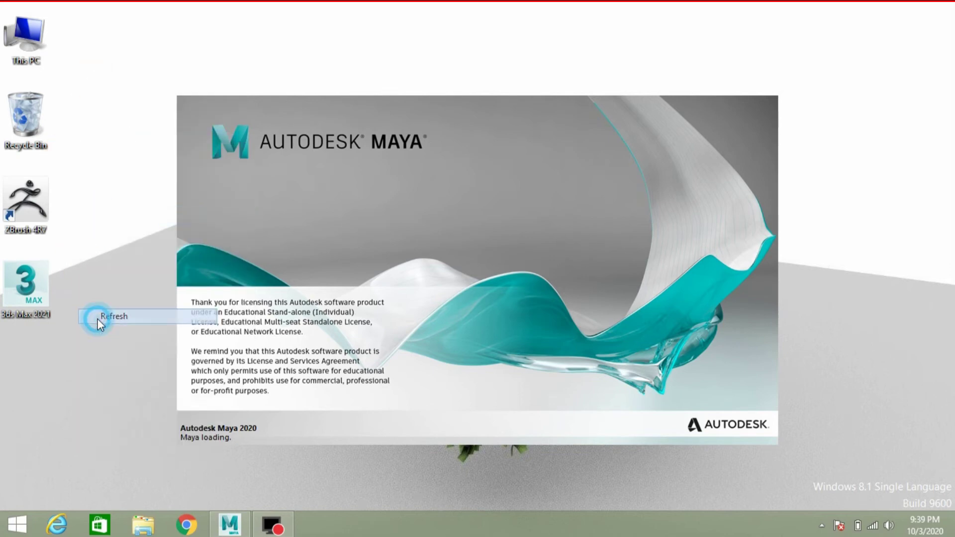
right_click(84, 425)
click(121, 288)
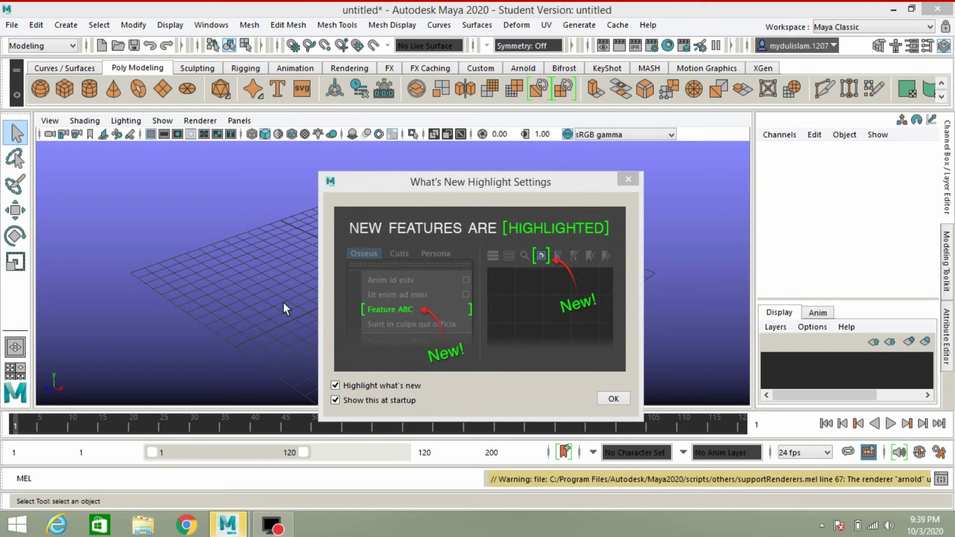
Dismiss the What's New Highlight Settings dialog and inspect the interface colours and the grid in the perspective view
click(610, 400)
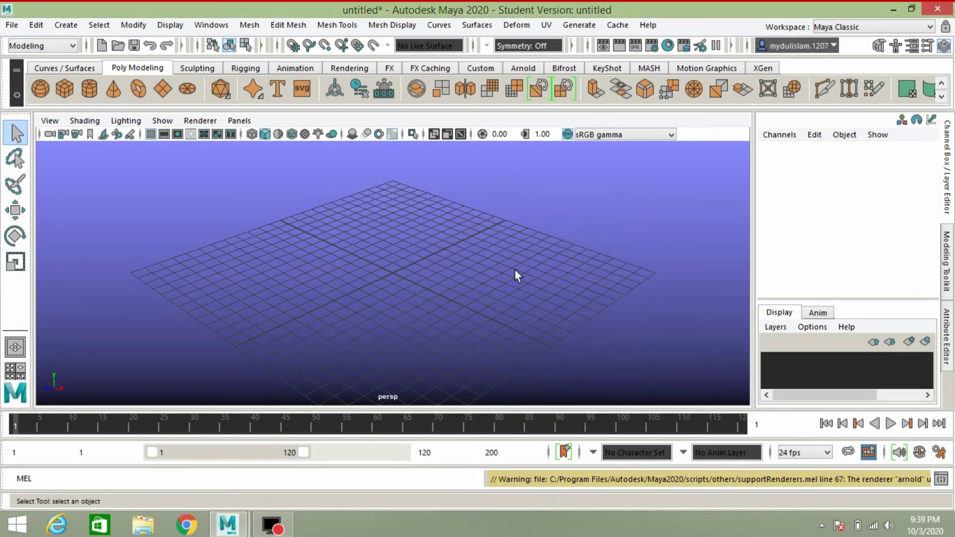
scroll(514, 270, up, 3)
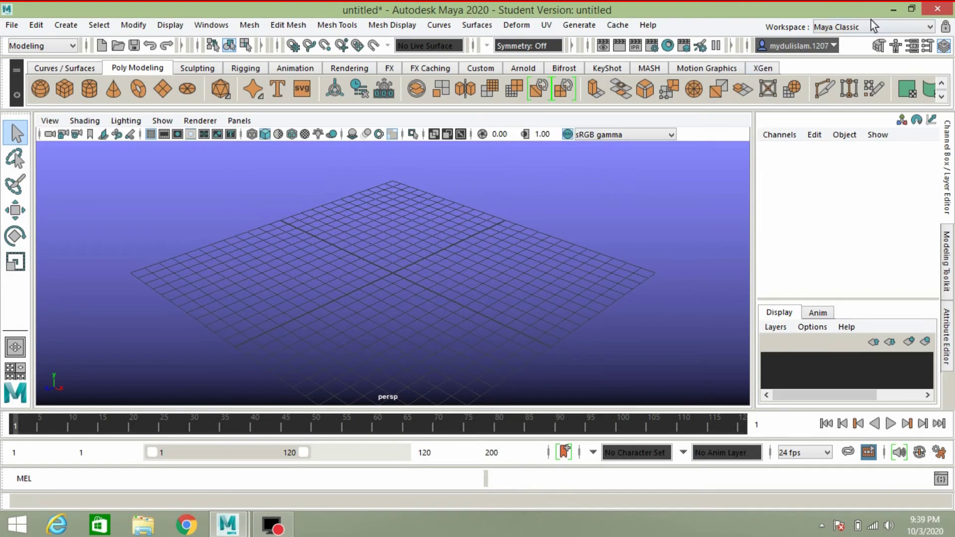
scroll(396, 262, down, 4)
scroll(396, 261, up, 3)
scroll(396, 262, down, 1)
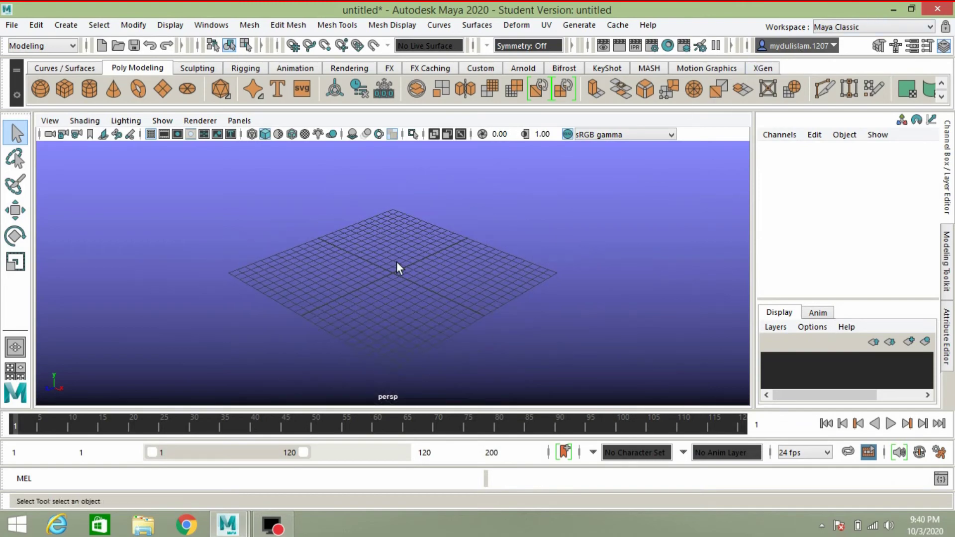
End the running maya task through Task Manager and close Task Manager
right_click(436, 519)
click(450, 471)
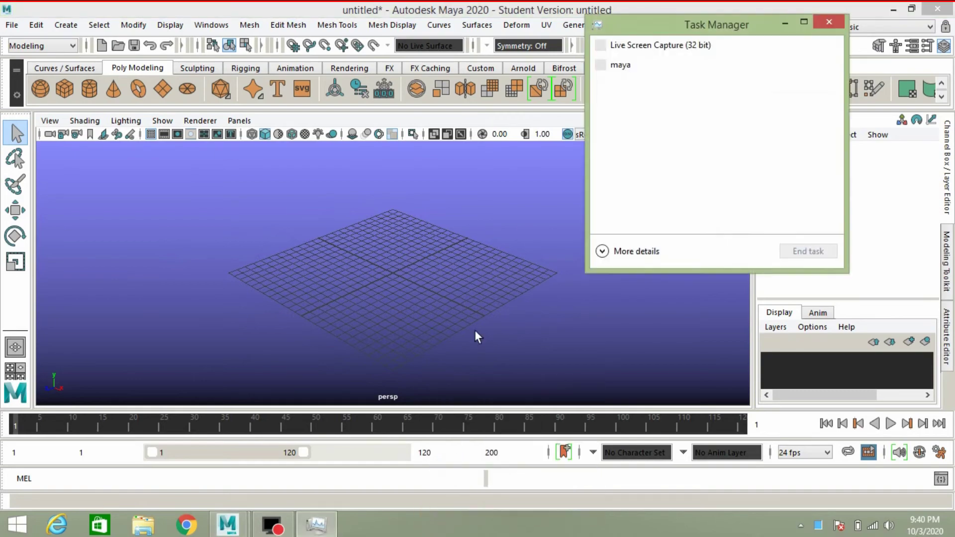
click(614, 67)
click(816, 256)
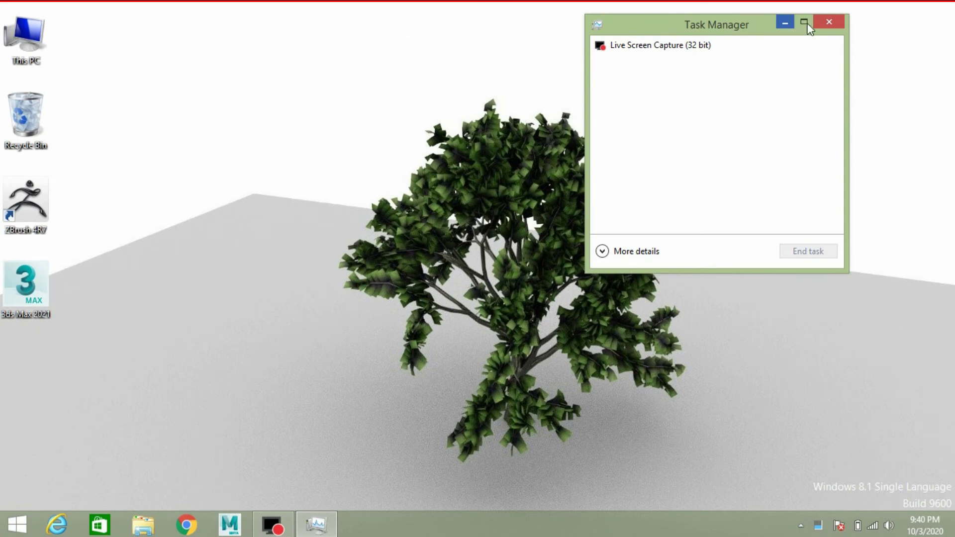
click(825, 23)
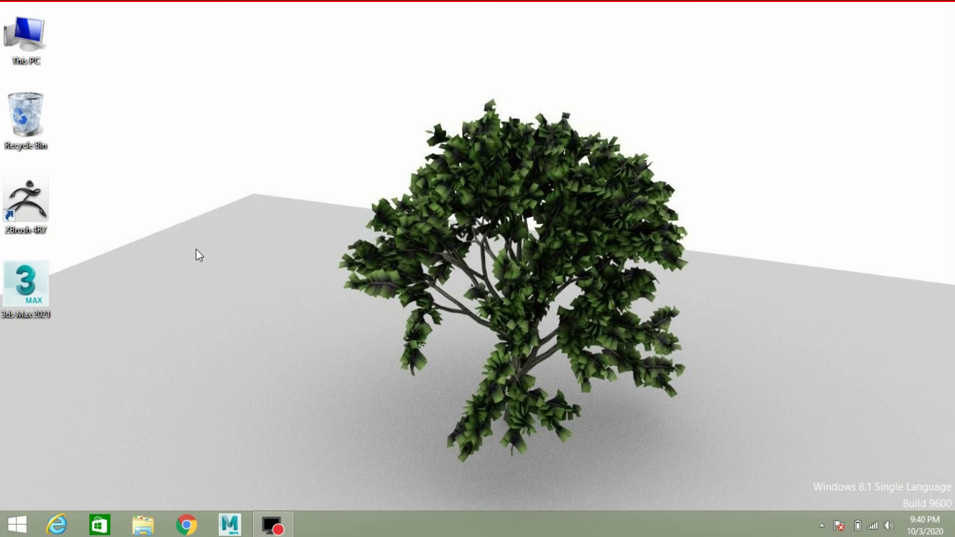
Open the 2020 folder inside Documents > maya in File Explorer
click(143, 527)
click(63, 179)
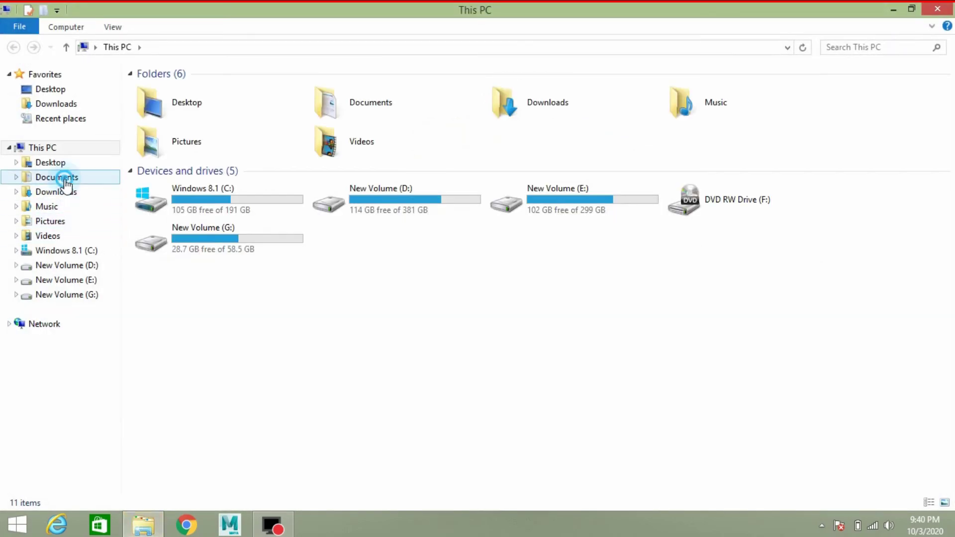
double_click(180, 177)
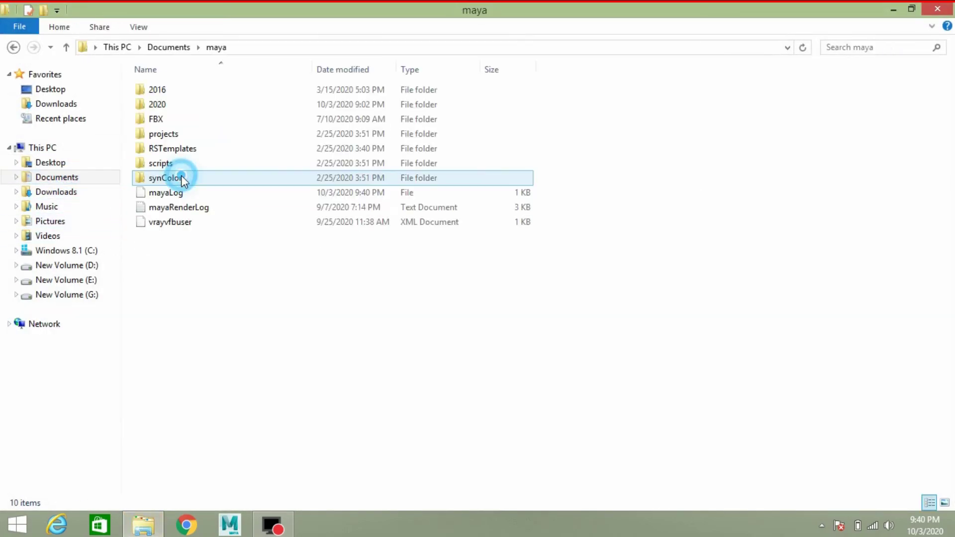
double_click(175, 107)
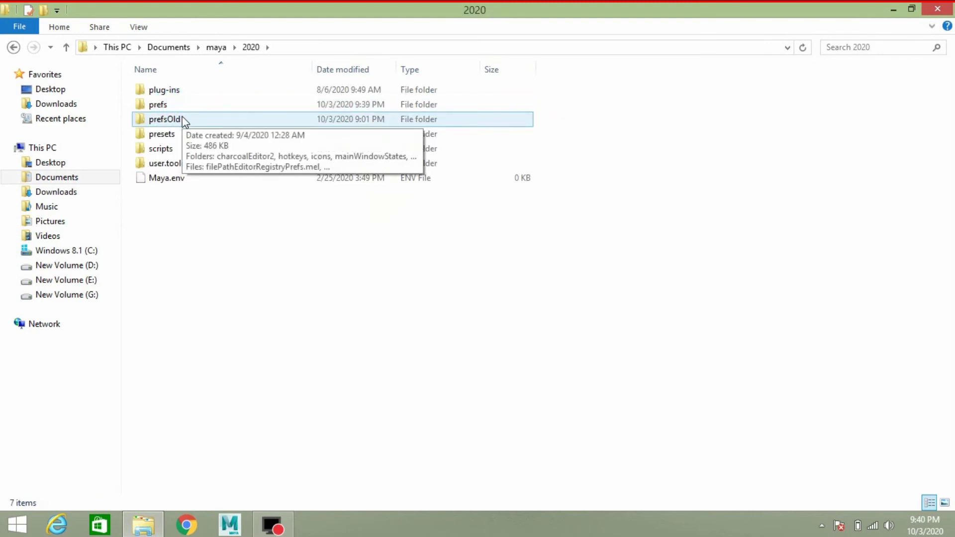
Delete the prefsOld folder, close the File Explorer window and relaunch Maya 2020
click(185, 124)
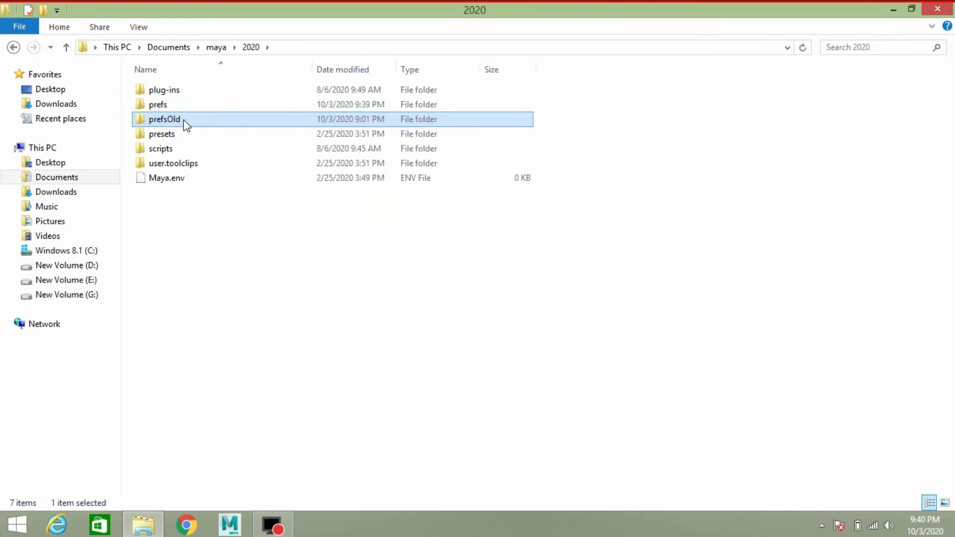
right_click(175, 124)
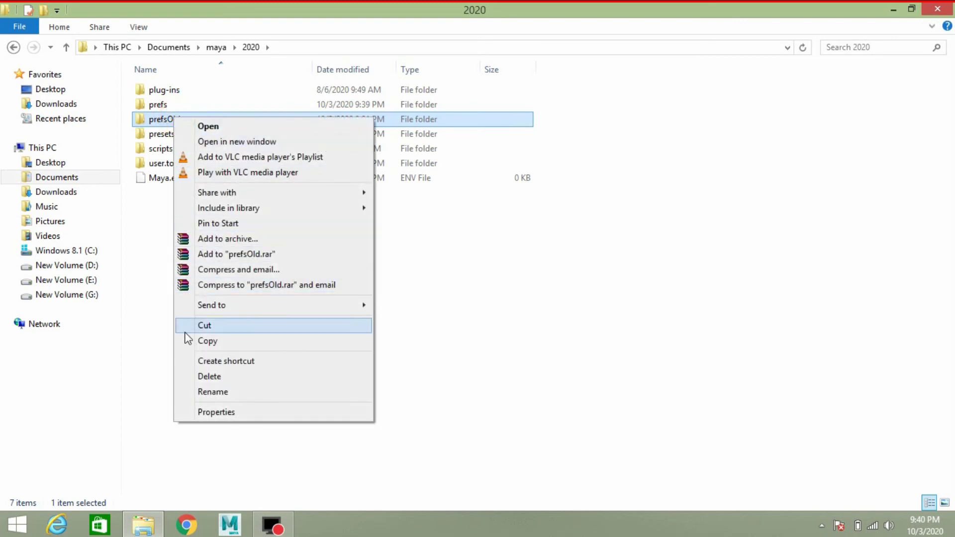
click(207, 376)
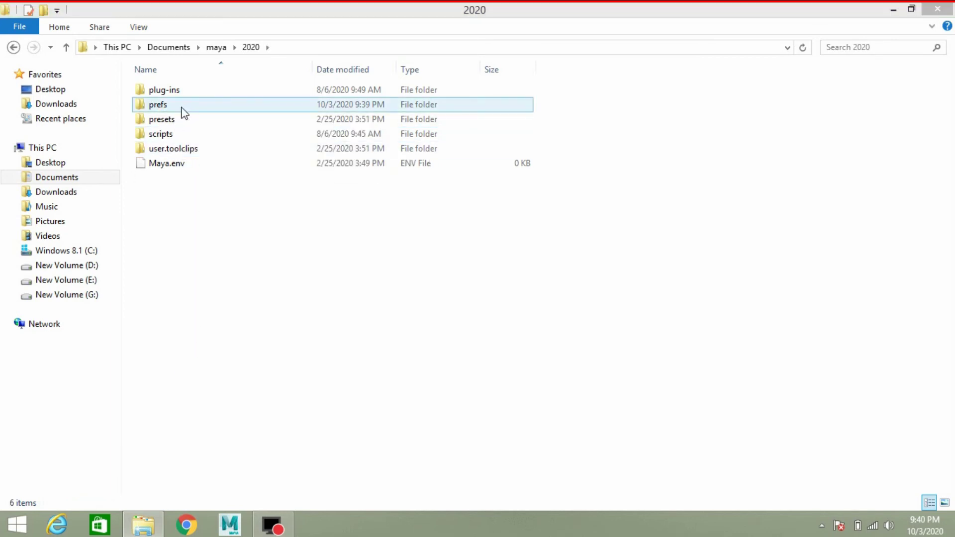
click(929, 10)
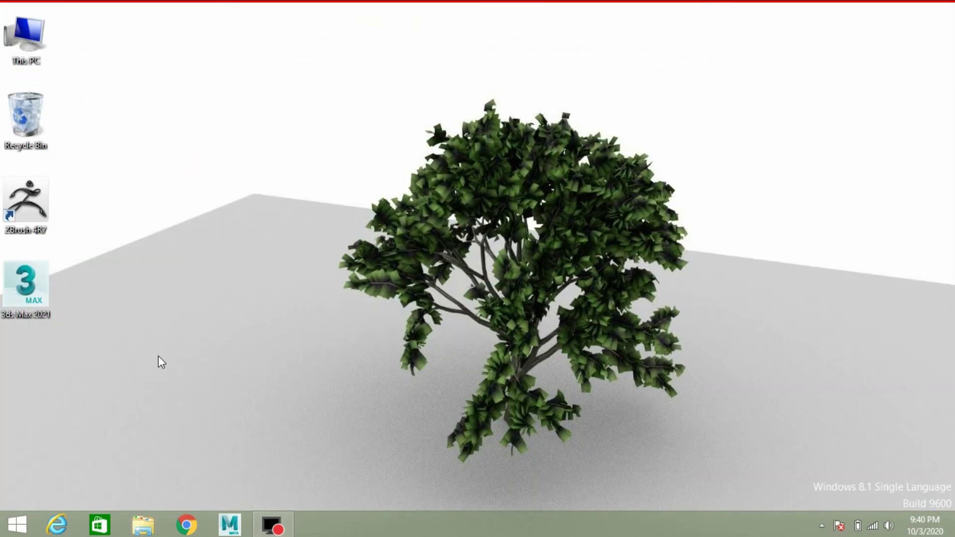
click(224, 517)
right_click(248, 242)
click(278, 300)
right_click(172, 228)
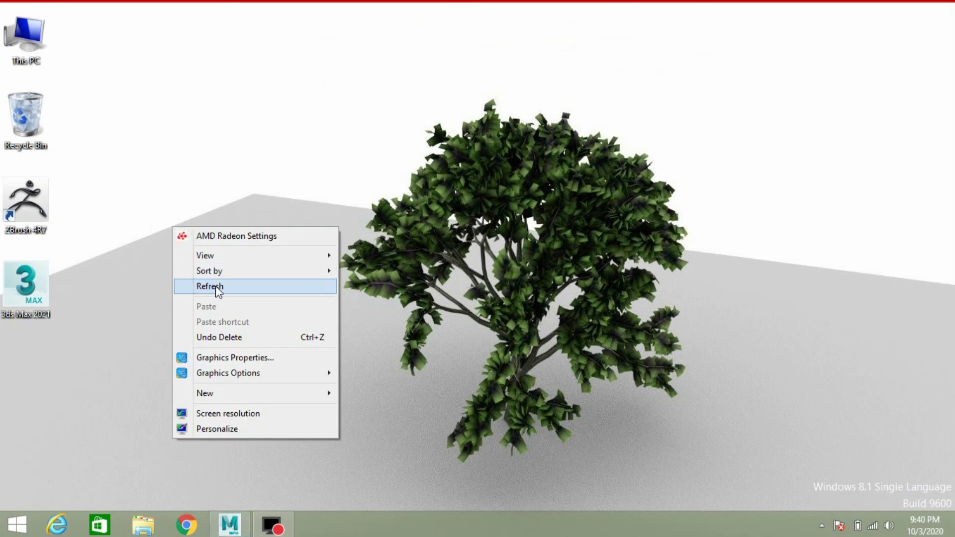
click(213, 285)
right_click(110, 225)
click(147, 288)
right_click(186, 418)
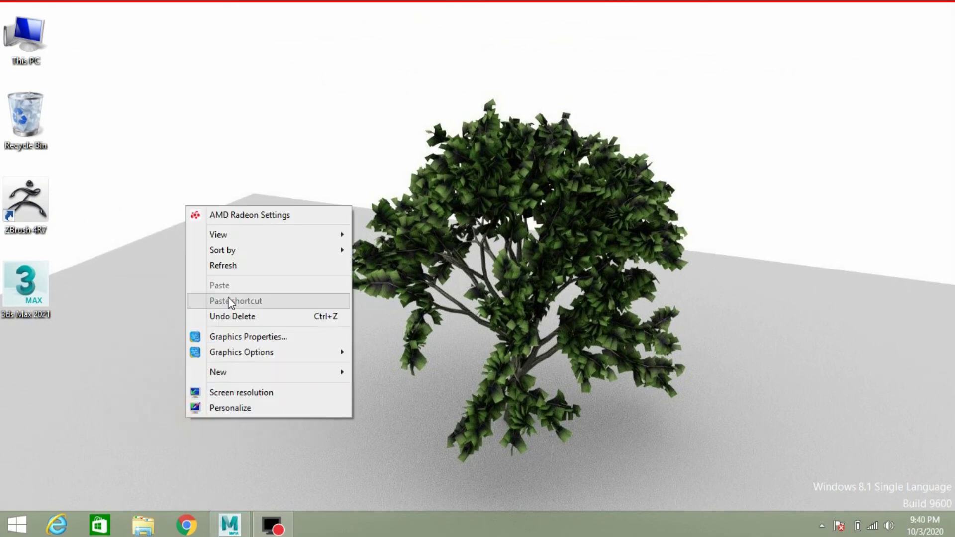
click(228, 267)
right_click(265, 374)
click(320, 226)
right_click(409, 185)
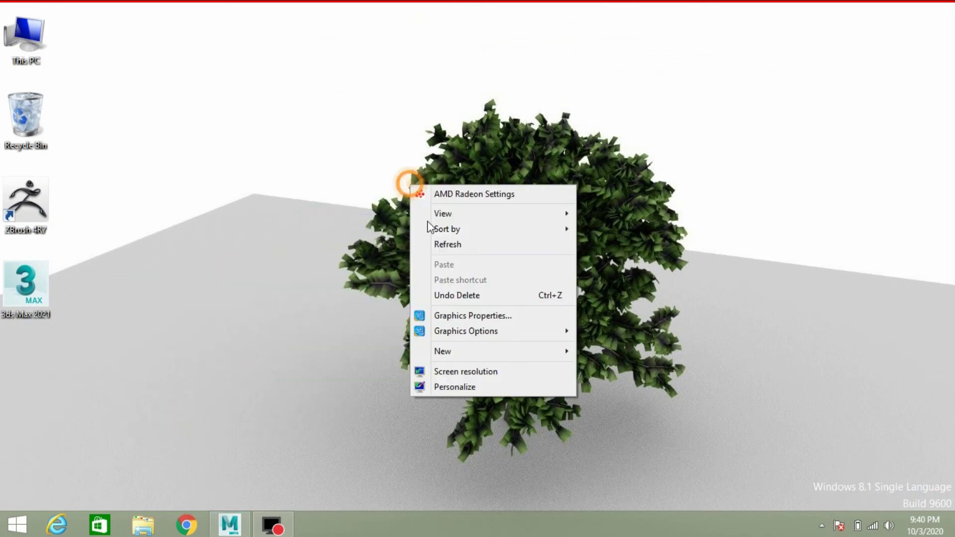
click(443, 245)
right_click(595, 165)
click(642, 220)
right_click(751, 145)
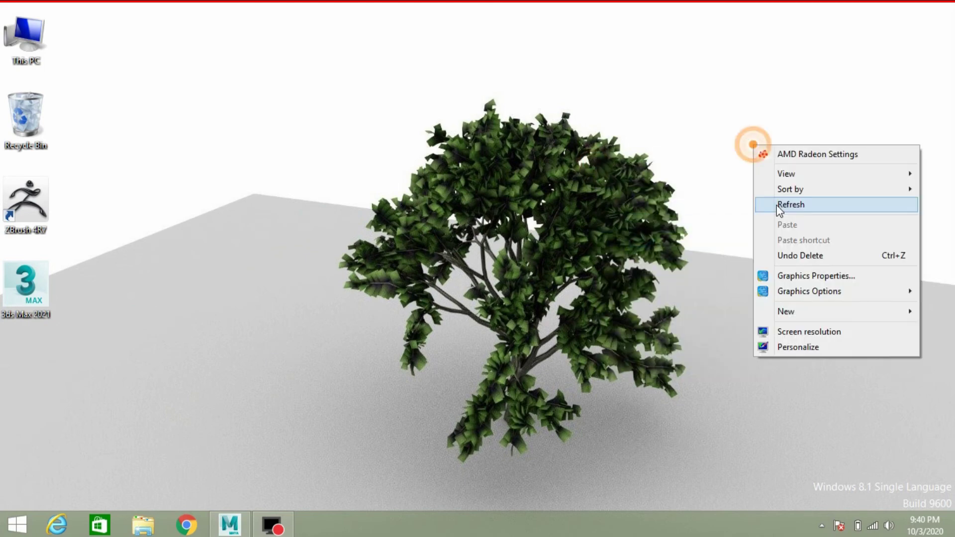
click(777, 204)
right_click(776, 376)
click(810, 221)
right_click(614, 335)
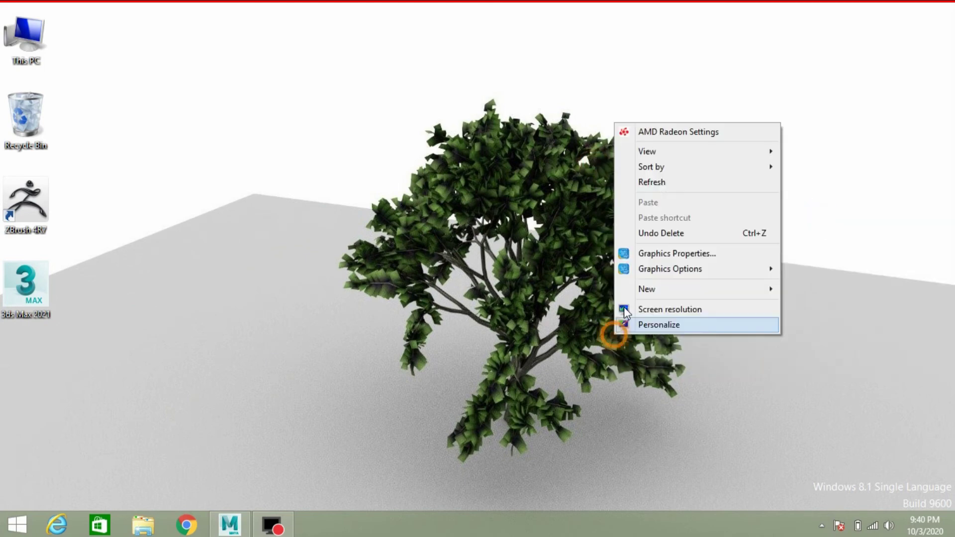
click(659, 183)
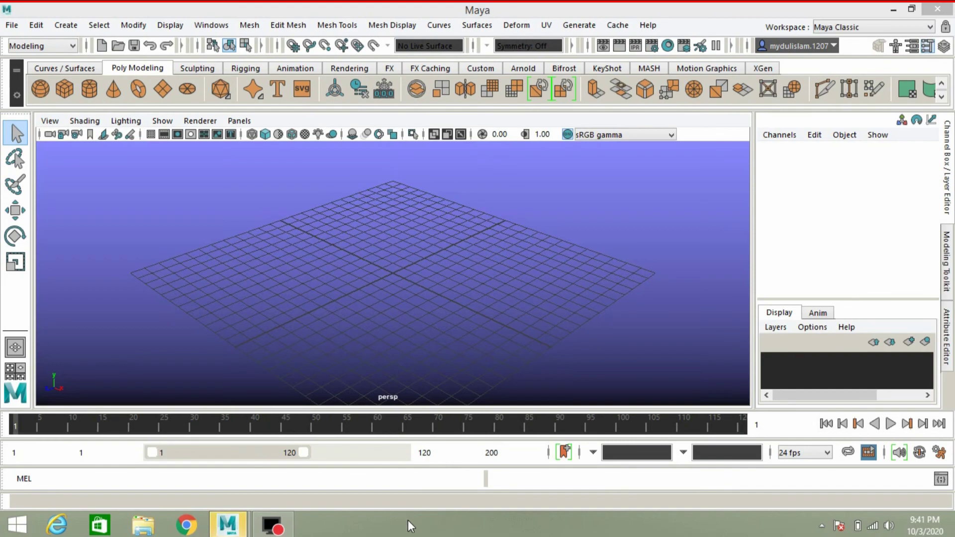
Force the reopened Maya session to quit by ending its task in Task Manager, and close Task Manager
right_click(410, 521)
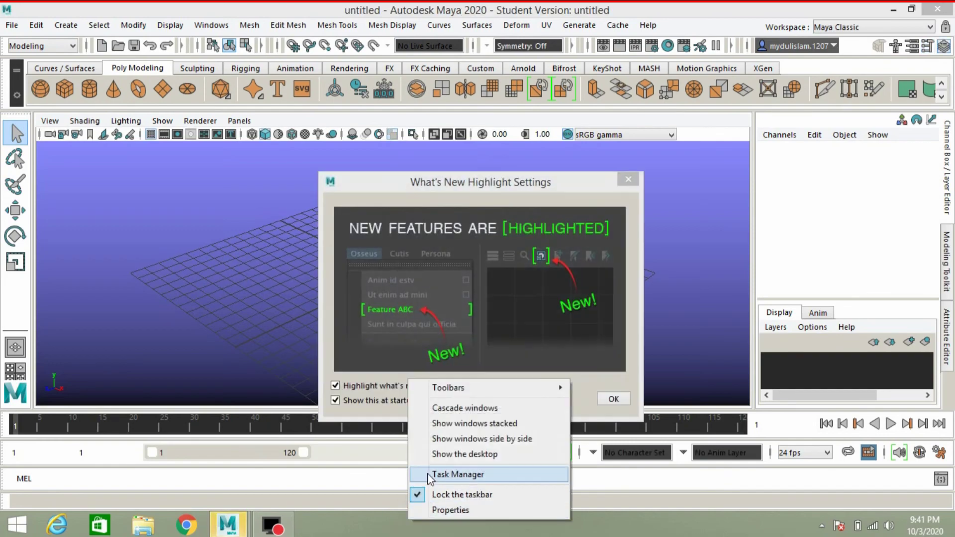
click(428, 473)
click(619, 65)
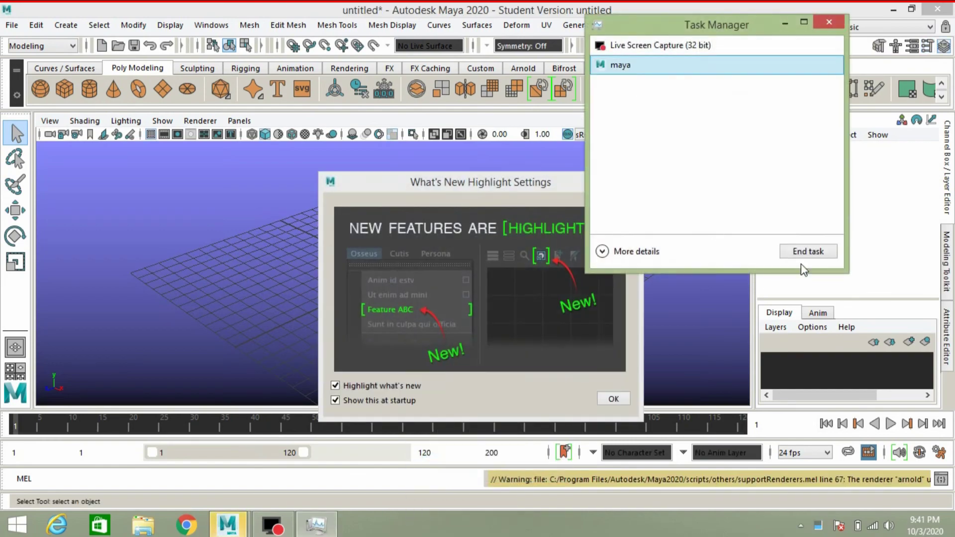
click(806, 252)
click(827, 22)
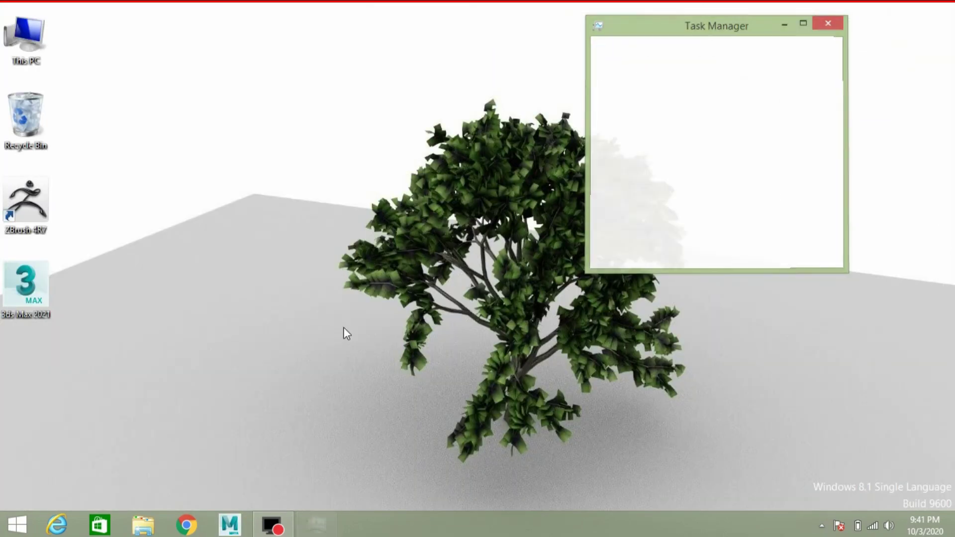
Delete the prefs folder from Documents > maya > 2020 in File Explorer and close the window
click(140, 523)
click(54, 178)
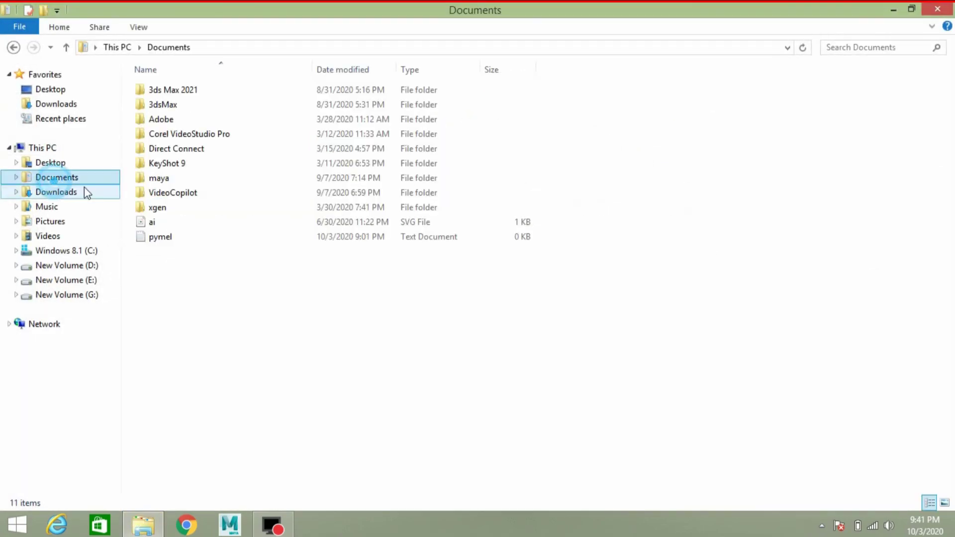
double_click(183, 176)
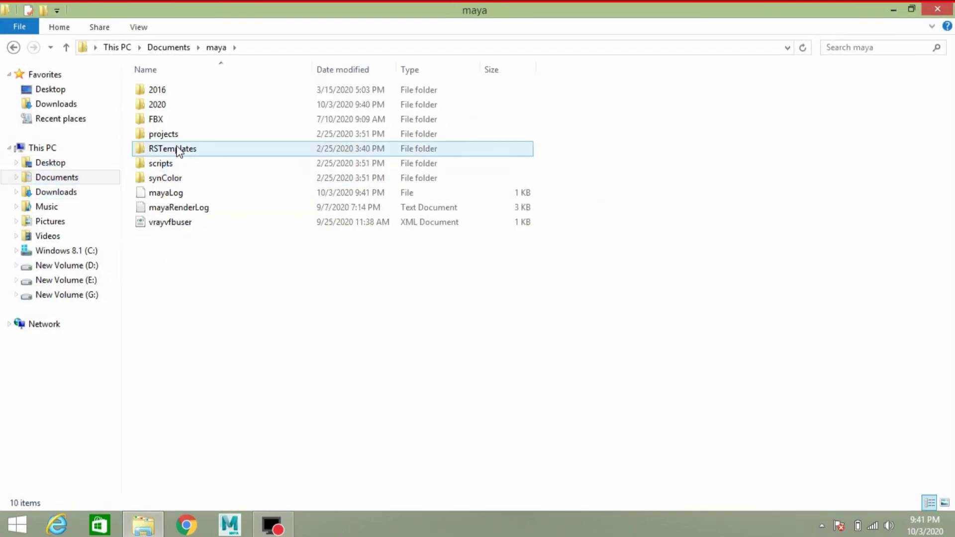
double_click(192, 106)
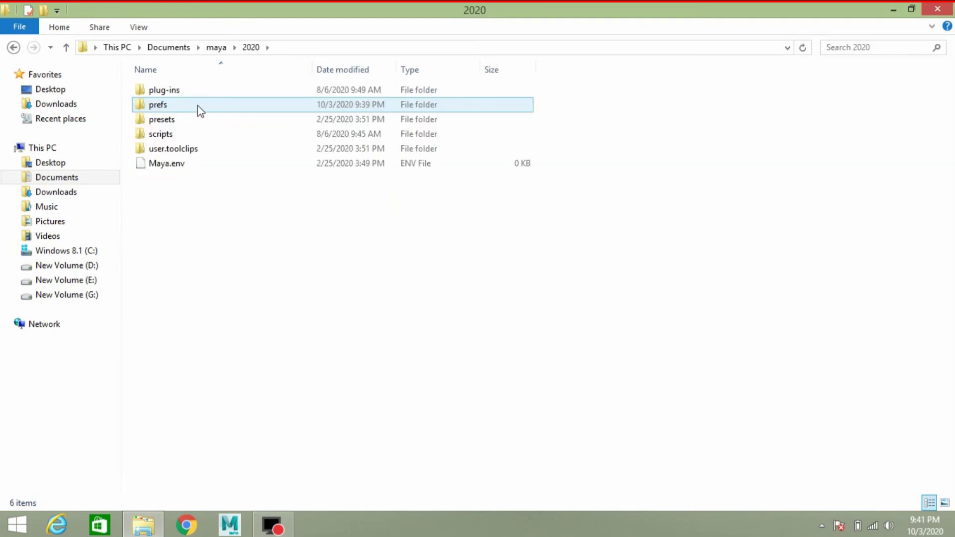
right_click(198, 106)
click(231, 364)
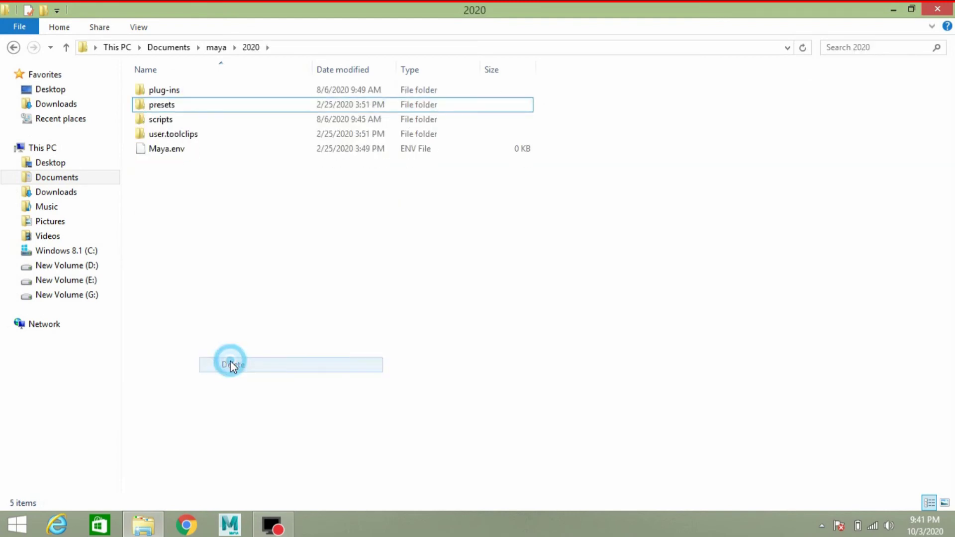
click(937, 9)
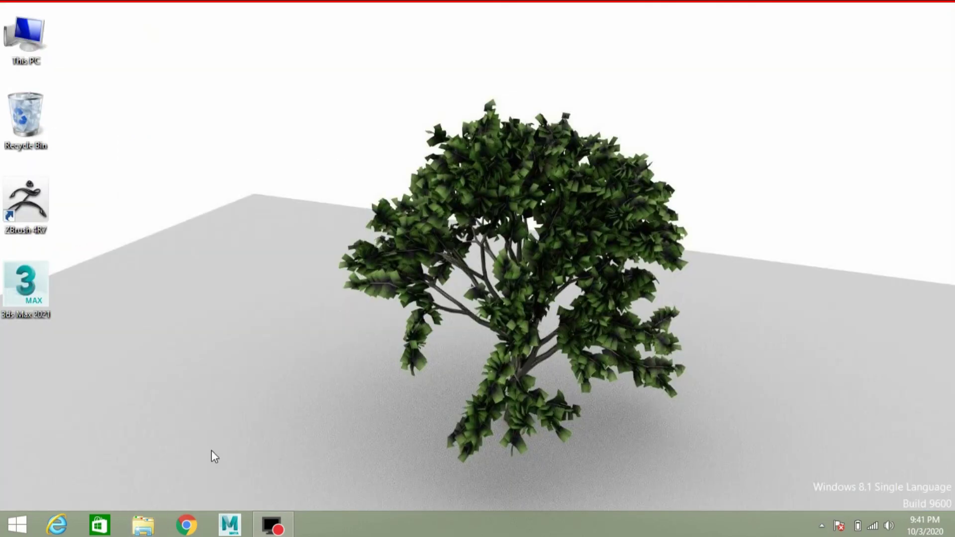
right_click(308, 208)
click(323, 270)
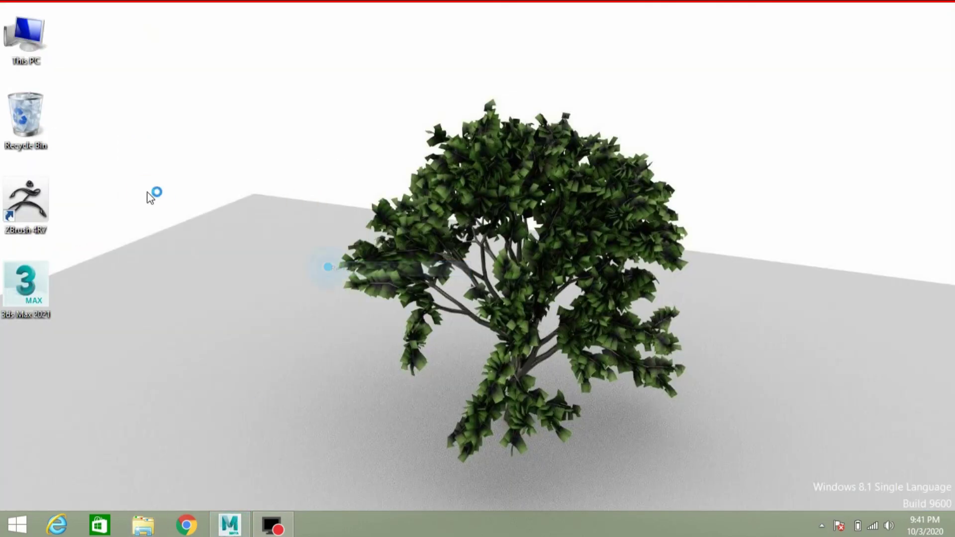
right_click(148, 193)
click(193, 255)
right_click(117, 220)
click(121, 279)
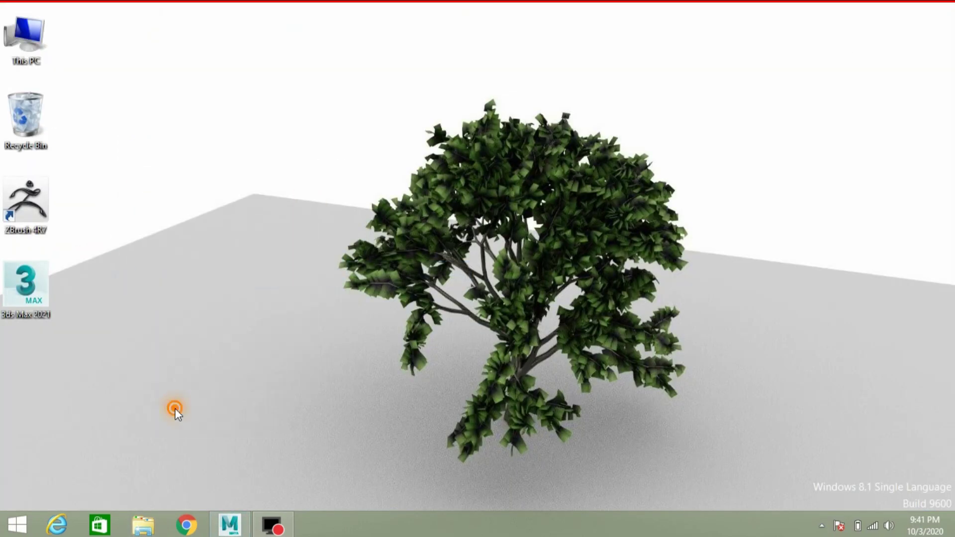
right_click(175, 407)
click(219, 256)
right_click(90, 265)
click(122, 326)
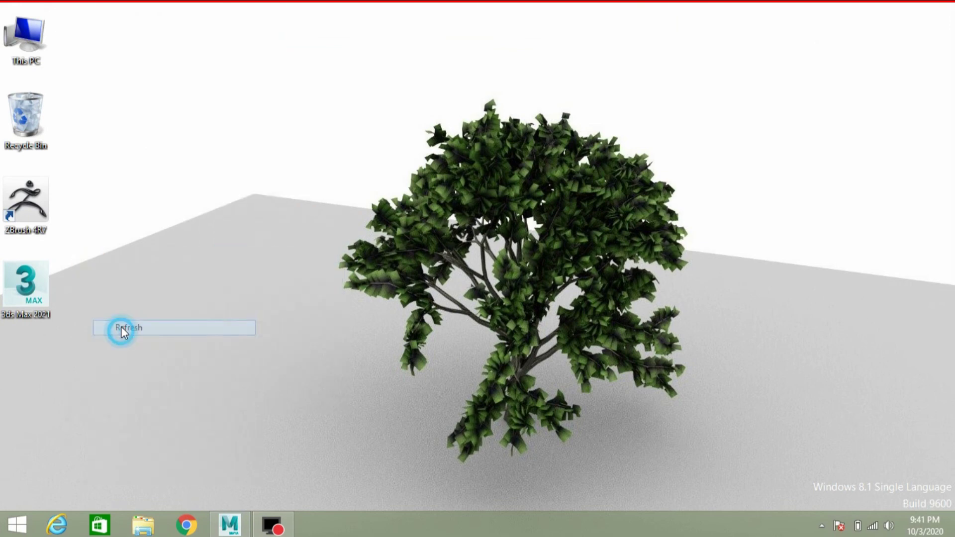
right_click(133, 448)
click(167, 297)
right_click(70, 428)
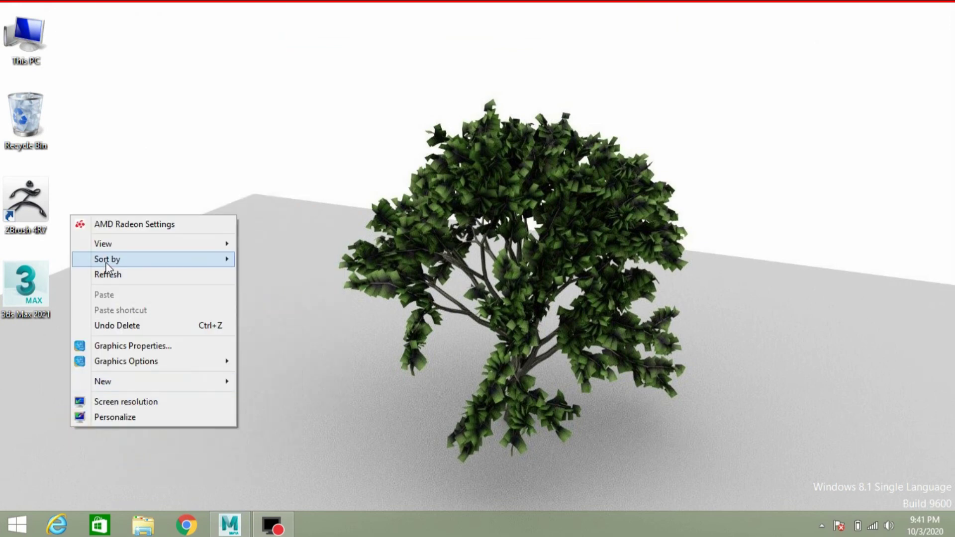
click(108, 272)
right_click(85, 151)
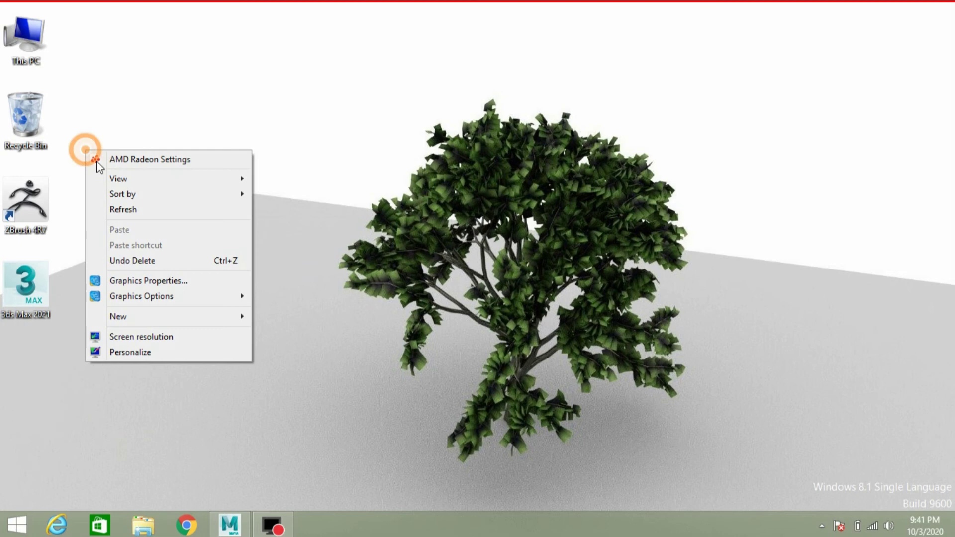
click(124, 208)
right_click(101, 101)
click(154, 163)
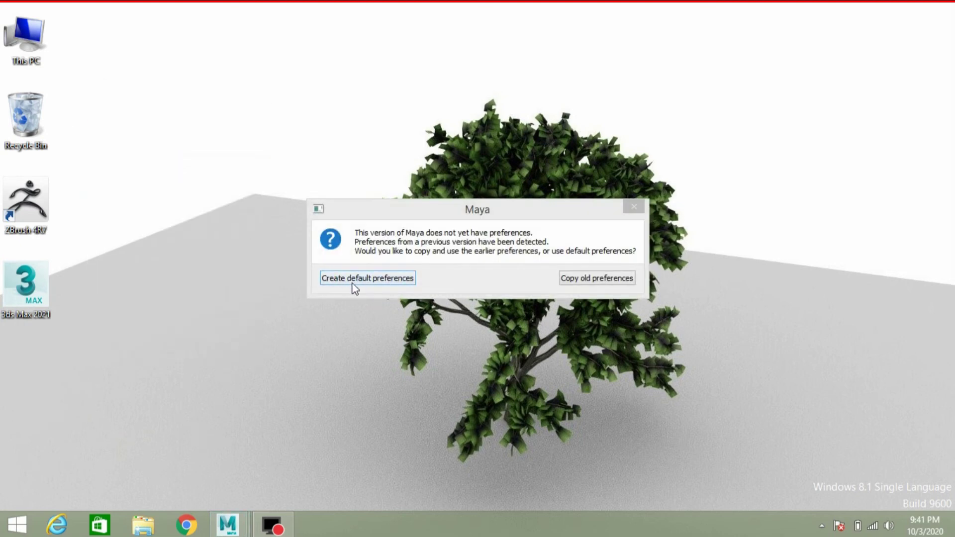
Create default preferences at Maya's startup, and force the reopened session to quit by ending its task in Task Manager
click(371, 279)
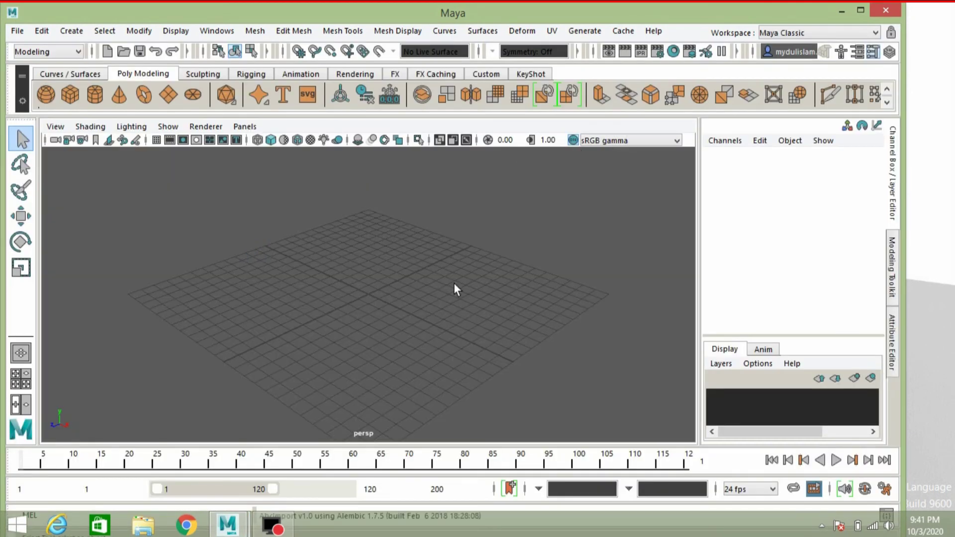
right_click(441, 520)
click(480, 475)
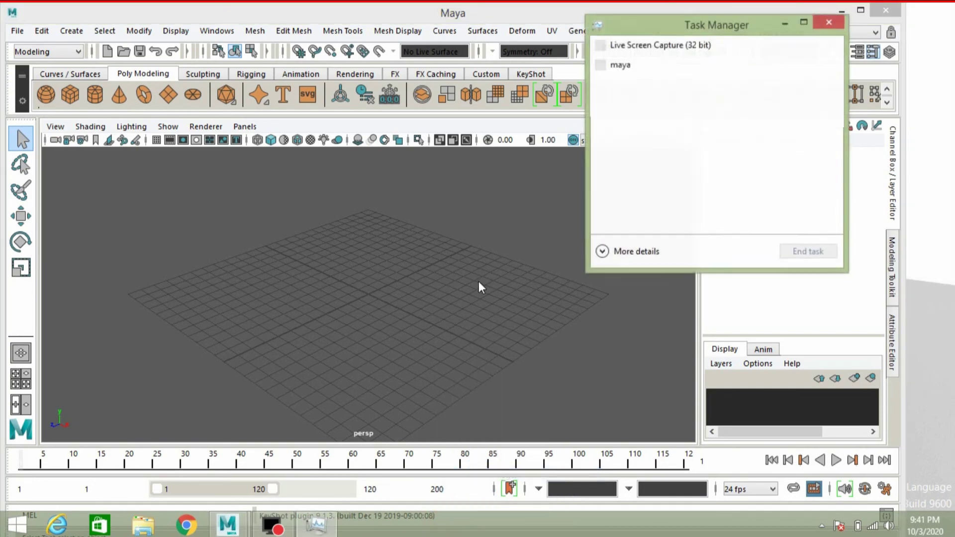
click(618, 68)
click(808, 251)
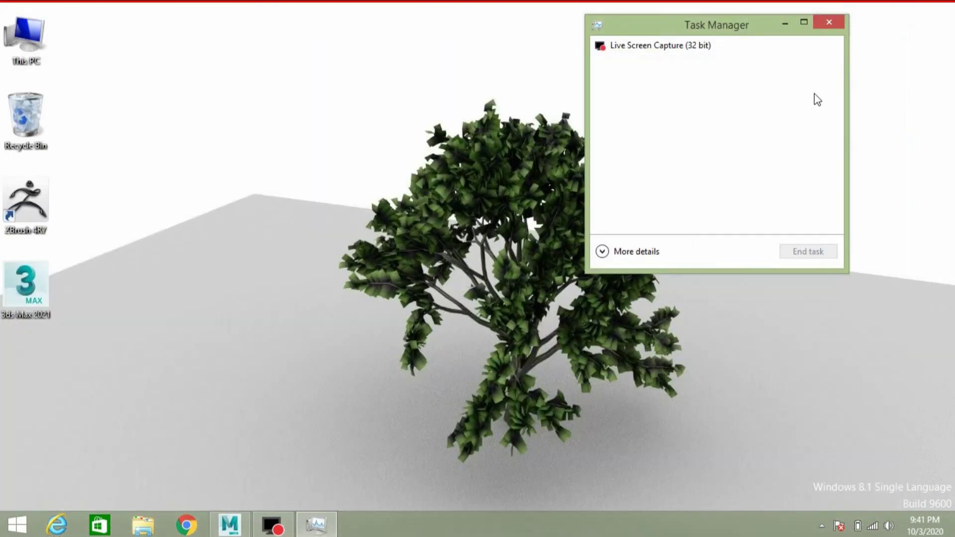
click(828, 23)
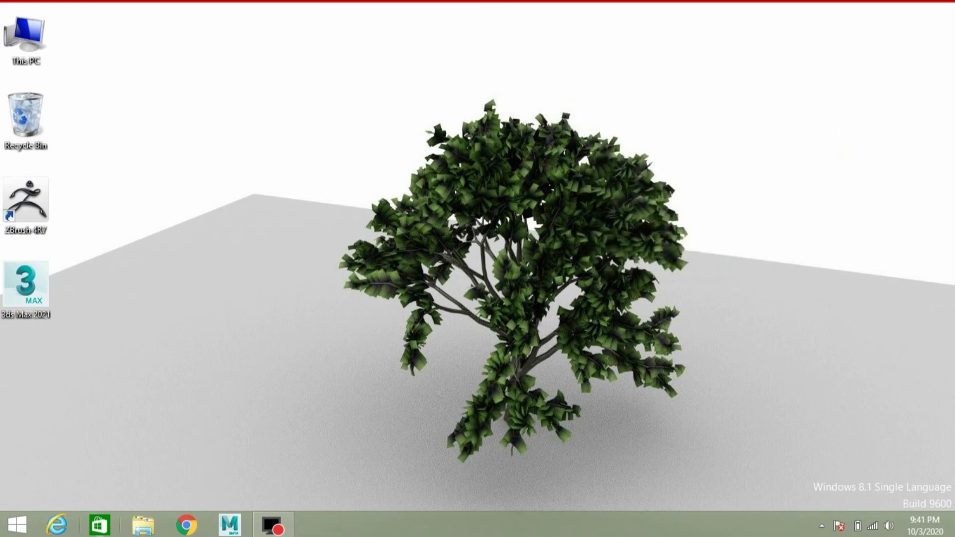
Rename the prefs folder in Documents > maya > 2020 to prefsOld in File Explorer and close the window
click(143, 524)
click(59, 182)
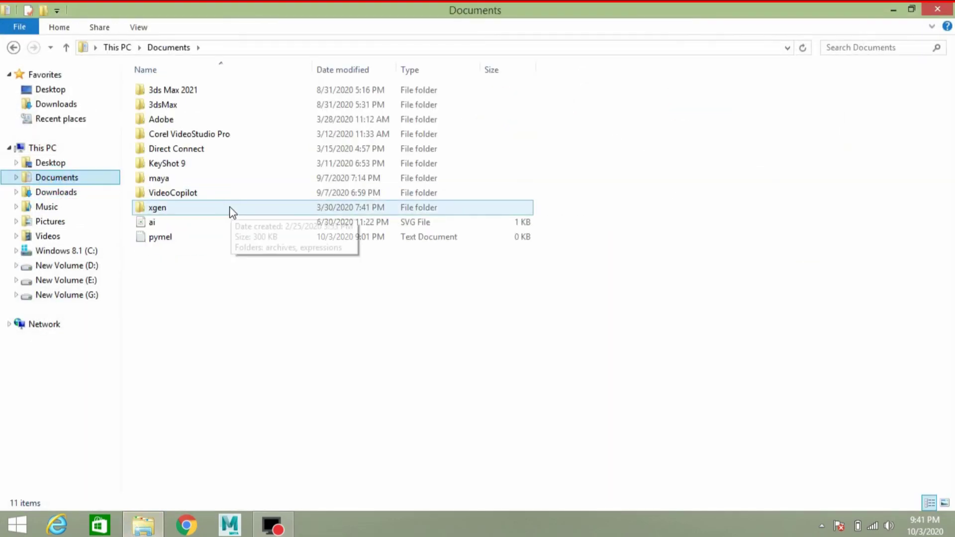
double_click(182, 178)
double_click(182, 104)
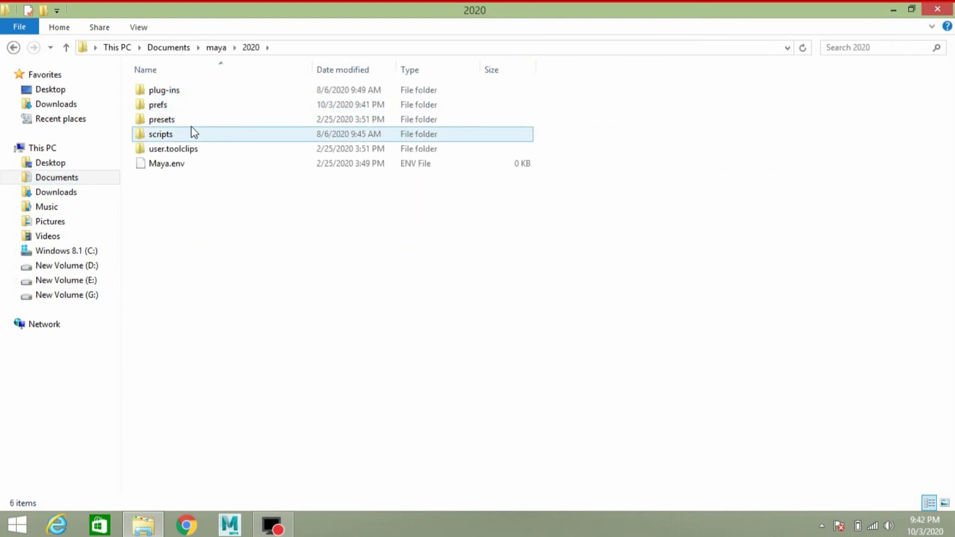
right_click(182, 110)
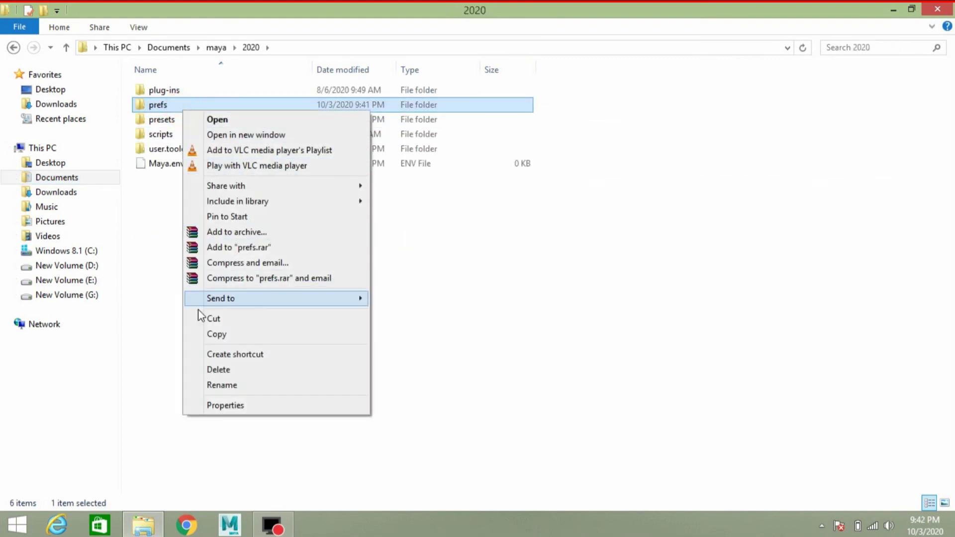
click(219, 386)
click(183, 105)
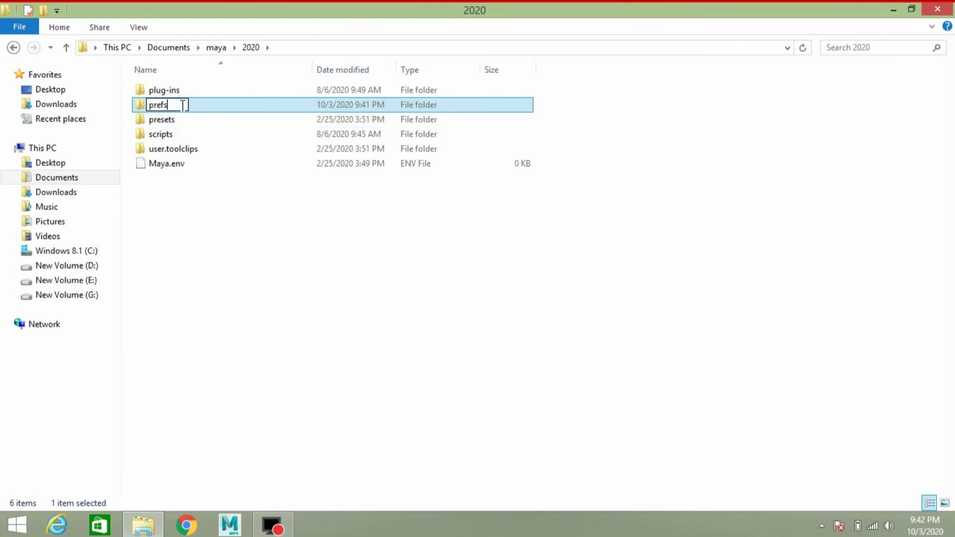
text(Old)
key(Return)
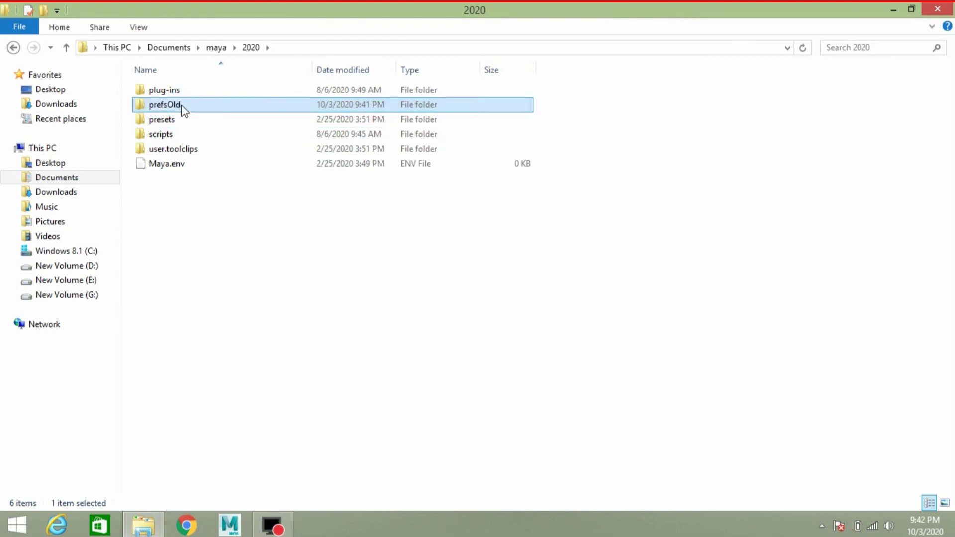
click(938, 9)
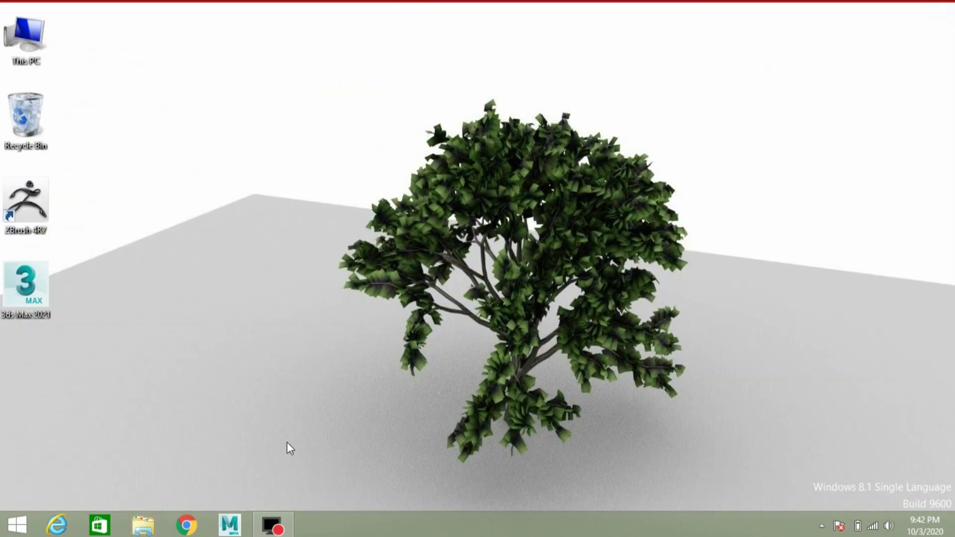
right_click(225, 235)
click(265, 300)
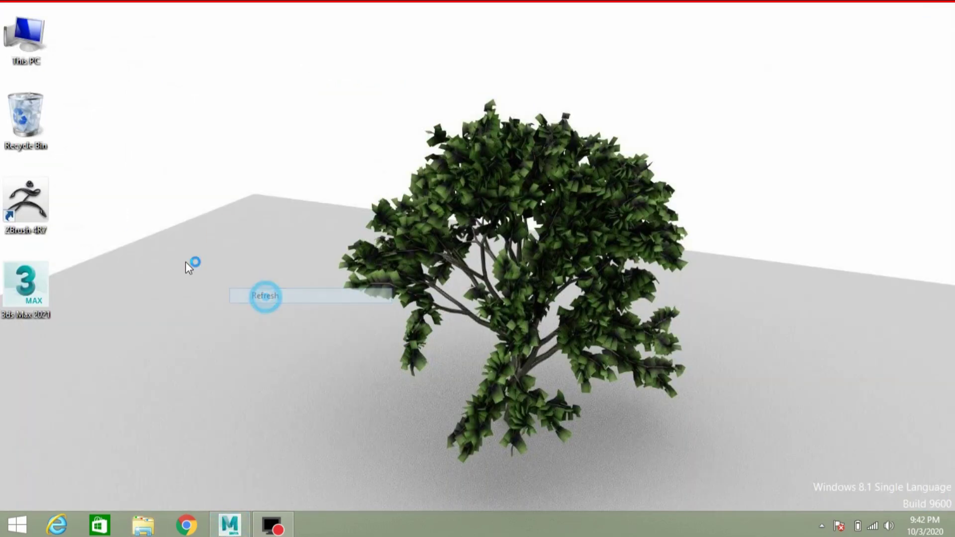
right_click(119, 232)
click(158, 294)
right_click(79, 165)
click(128, 227)
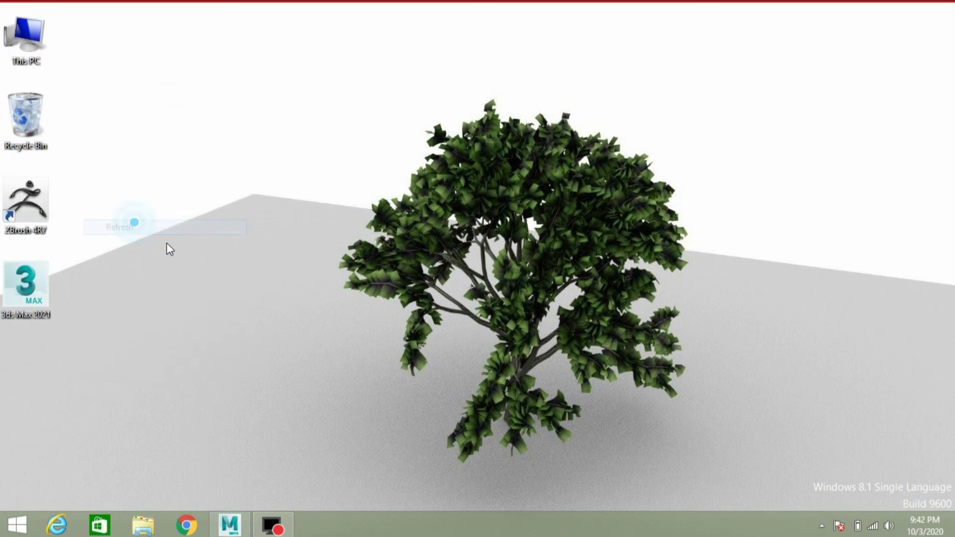
right_click(167, 243)
click(204, 306)
right_click(132, 205)
click(168, 264)
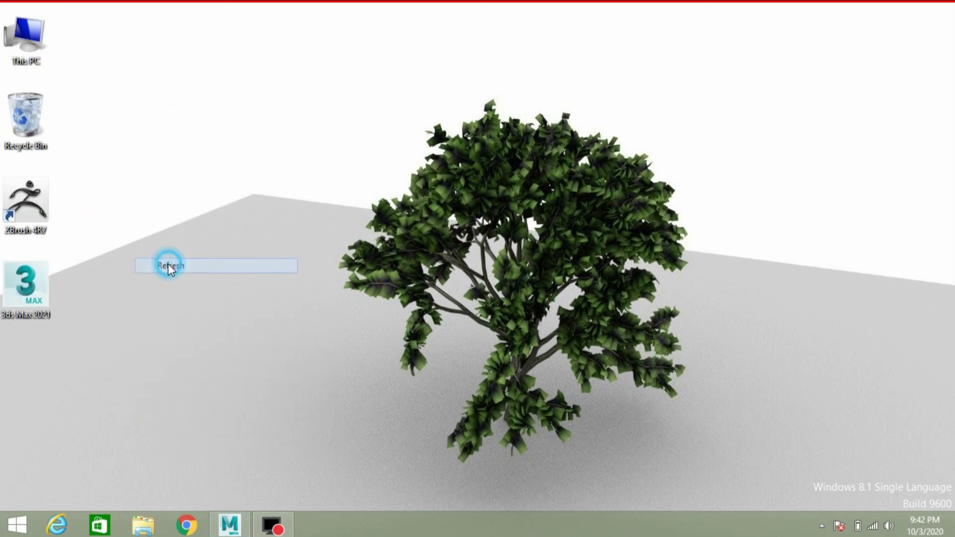
right_click(96, 255)
click(121, 314)
right_click(76, 430)
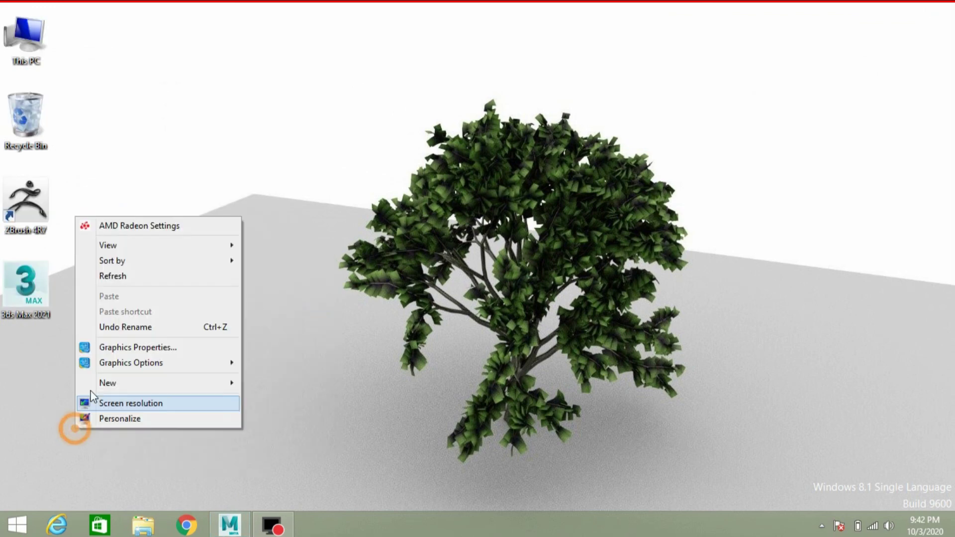
click(114, 274)
right_click(86, 122)
click(130, 186)
right_click(195, 160)
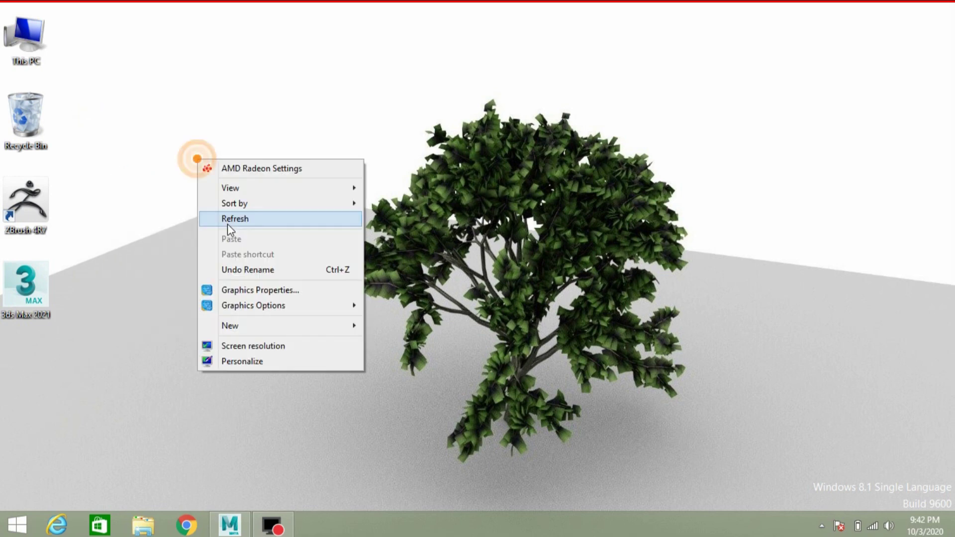
click(235, 220)
right_click(164, 365)
click(208, 214)
right_click(116, 195)
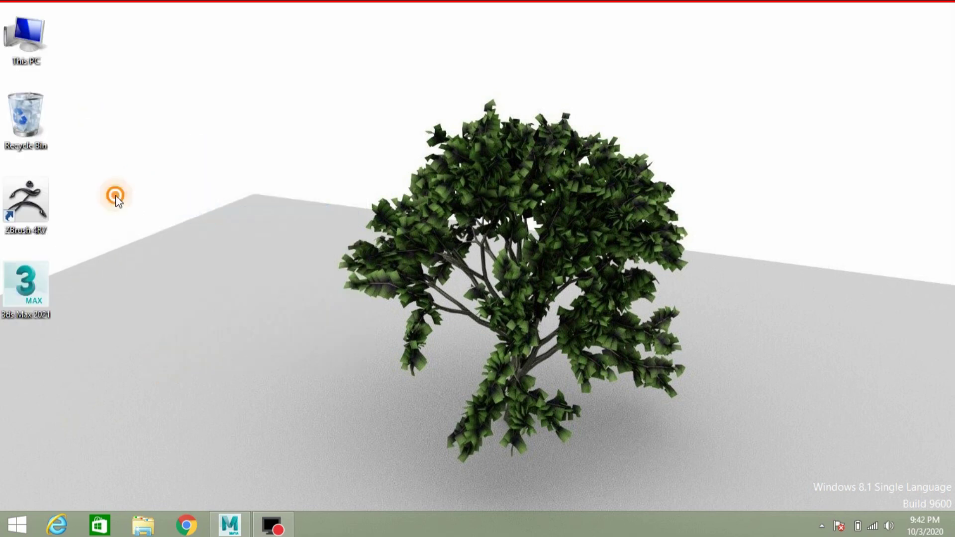
click(145, 258)
Choose to create default preferences for the relaunched Maya and minimise its main window
click(342, 279)
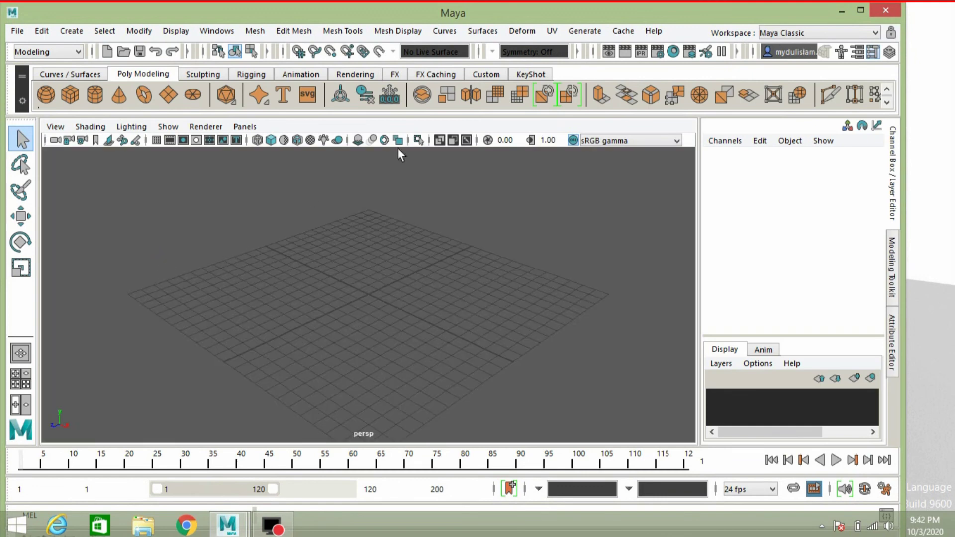
click(842, 12)
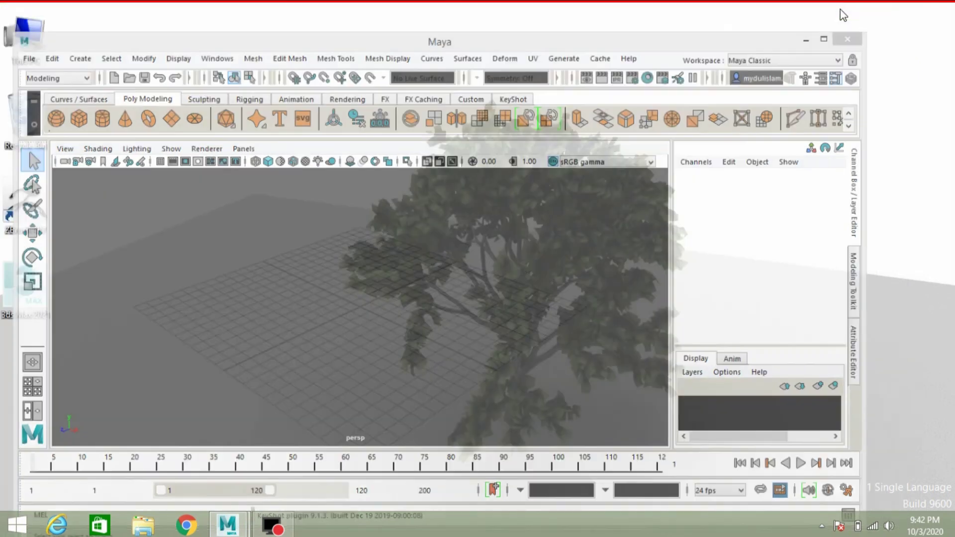
Remove "-style cleanlooks" from the Target of the Maya 2020 shortcut, apply the change and close its properties
right_click(230, 523)
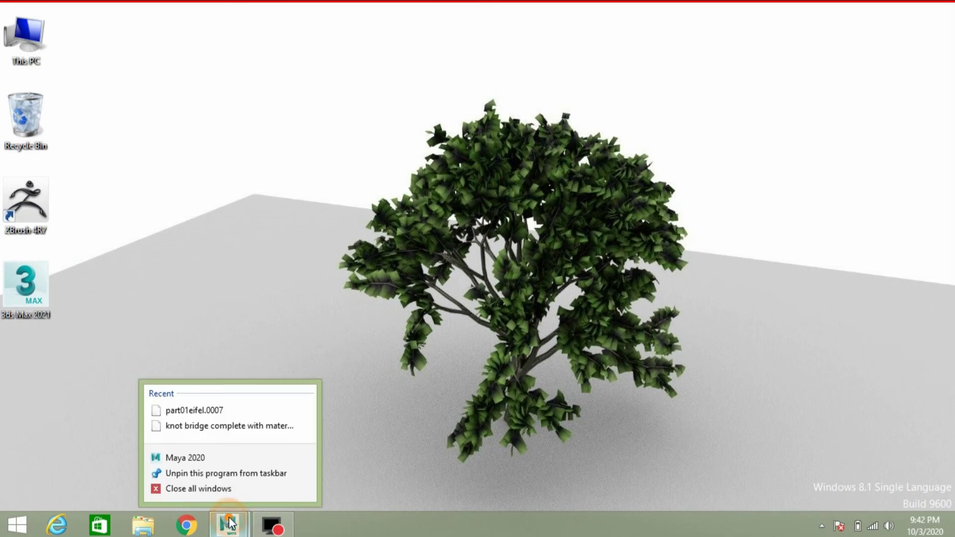
right_click(216, 455)
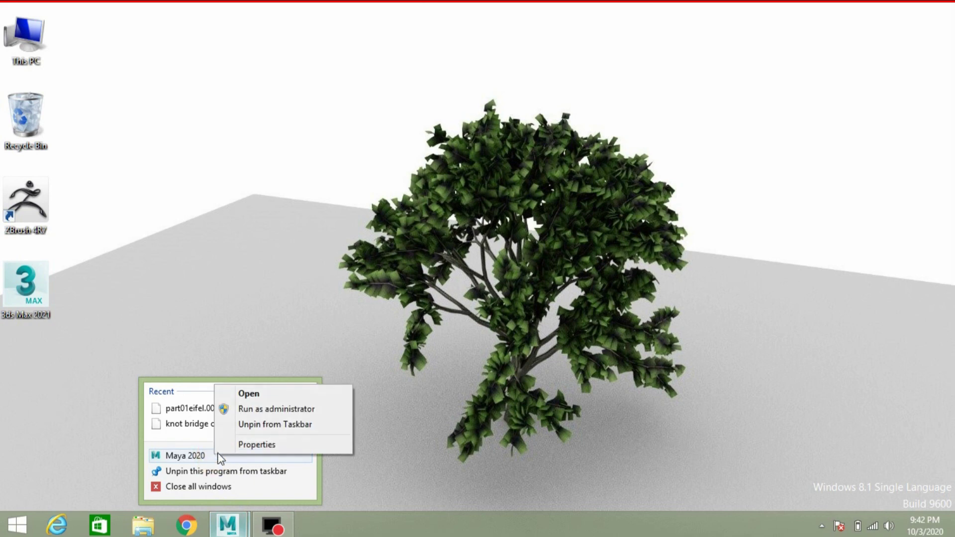
click(231, 444)
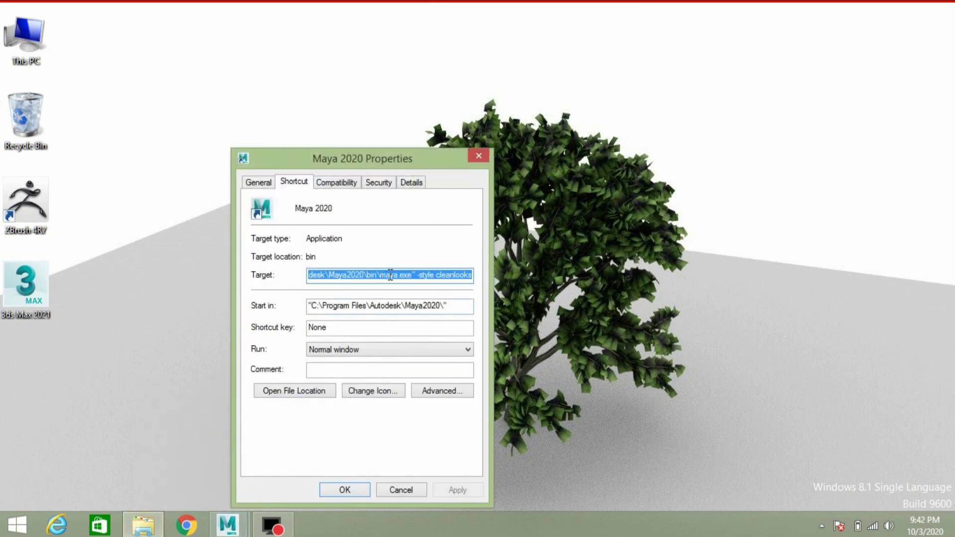
click(420, 271)
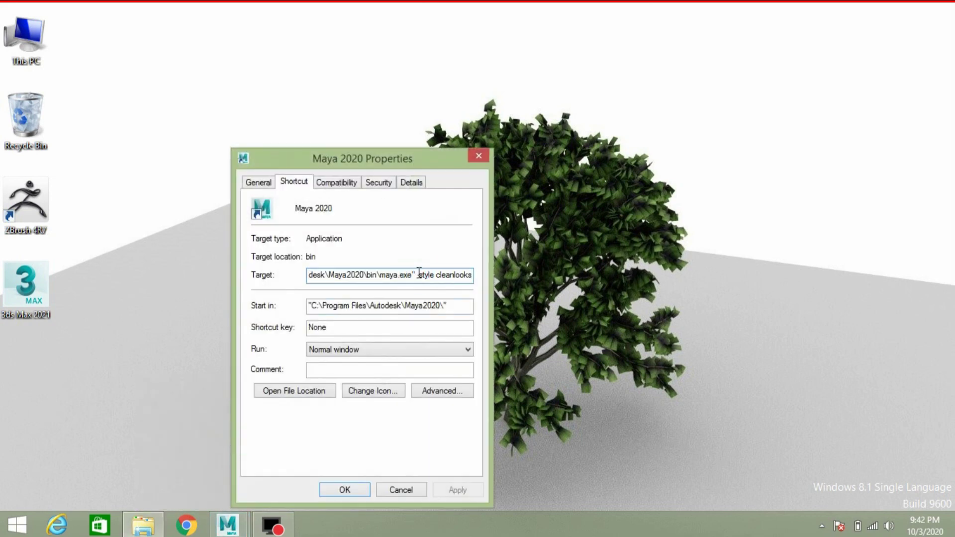
drag(417, 275, 474, 277)
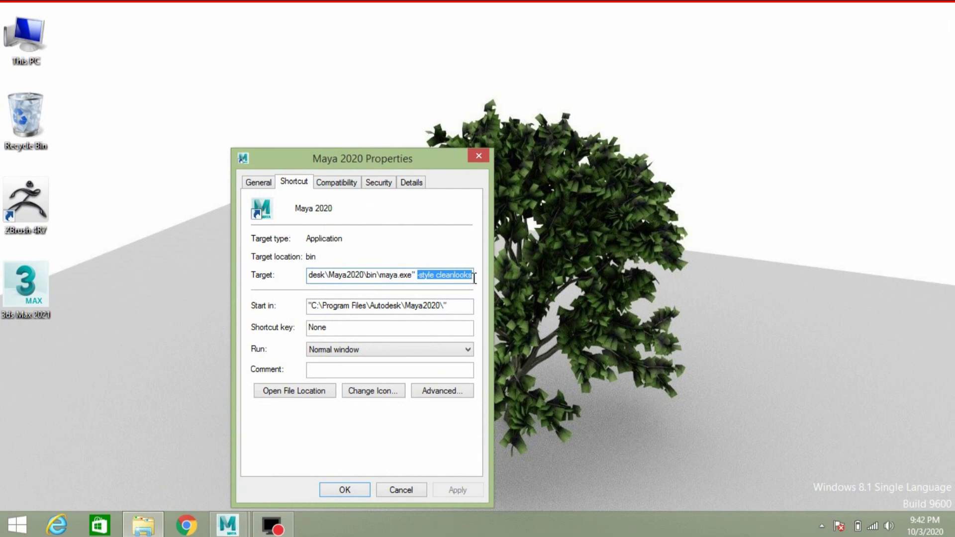
key(BackSpace)
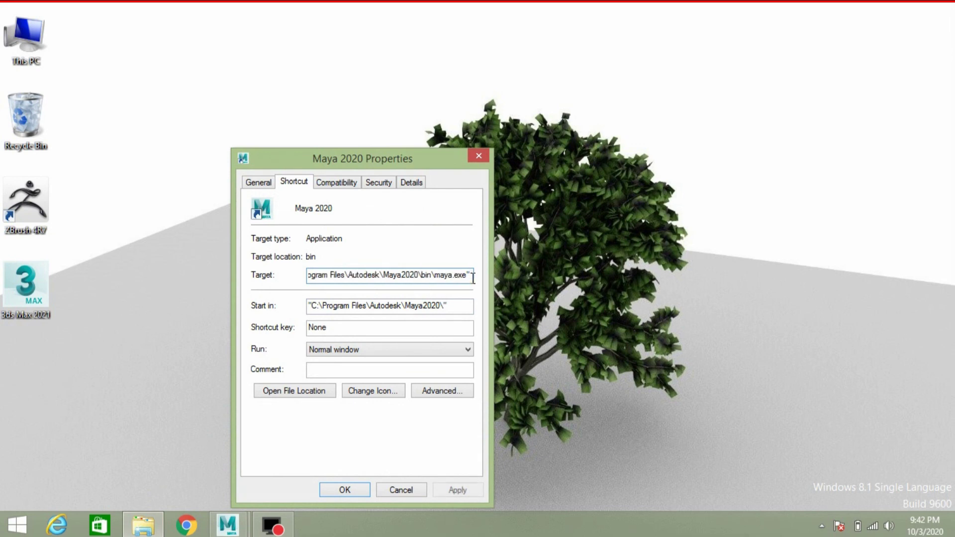
click(451, 491)
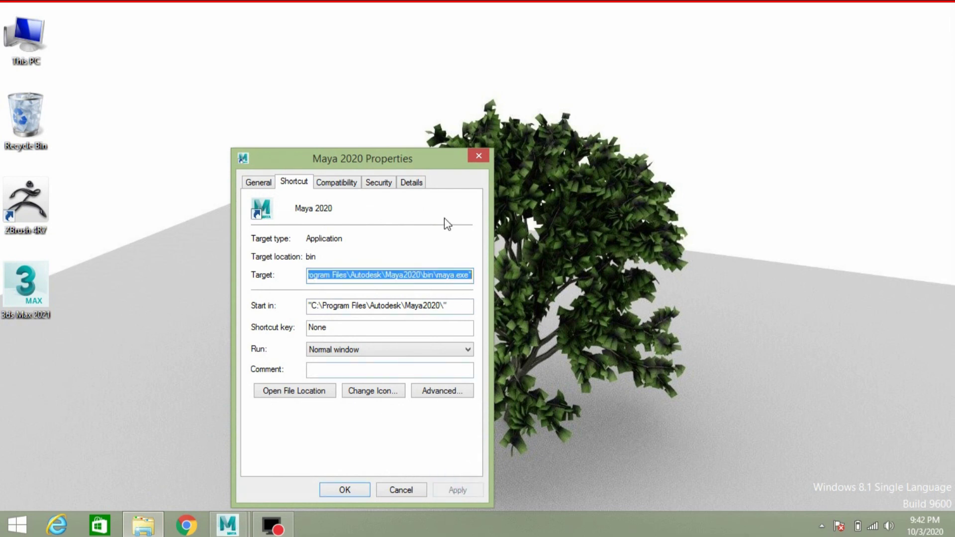
click(473, 154)
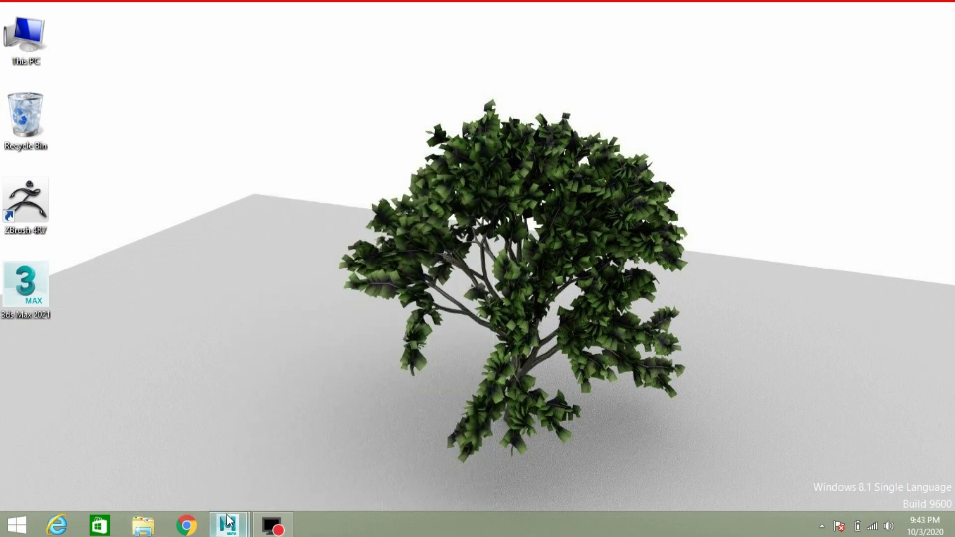
Dismiss the What's New Highlight Settings dialog and end the maya task in Task Manager, closing Task Manager
mouse_move(228, 524)
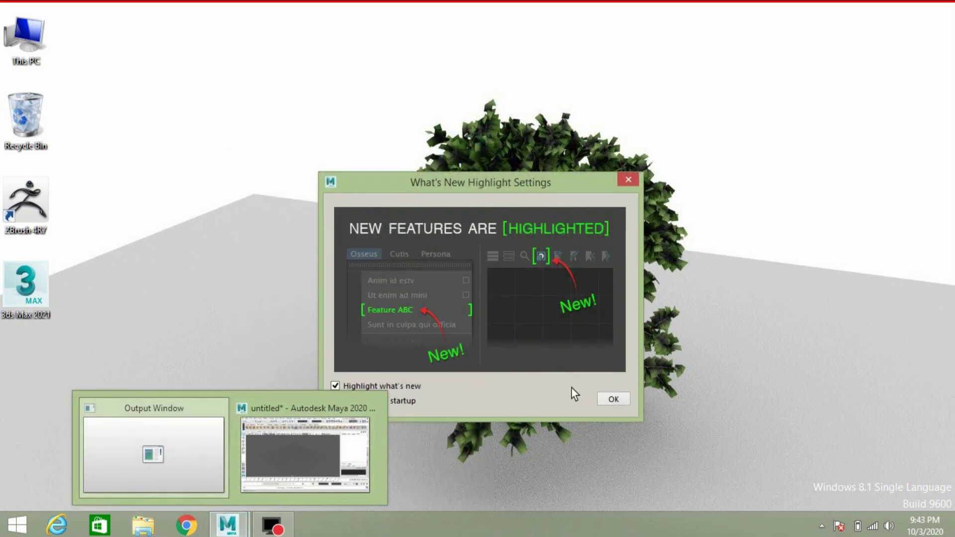
click(612, 398)
right_click(407, 516)
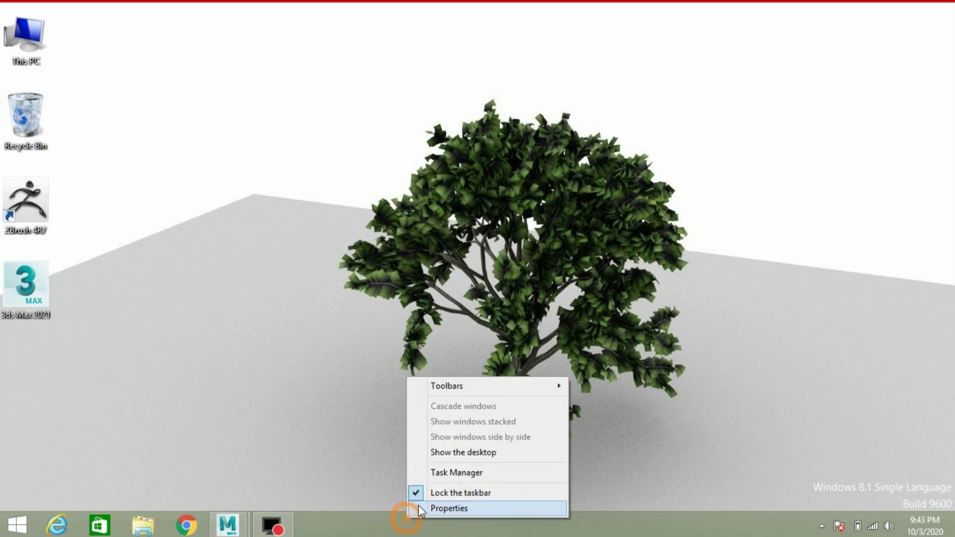
click(438, 470)
click(612, 70)
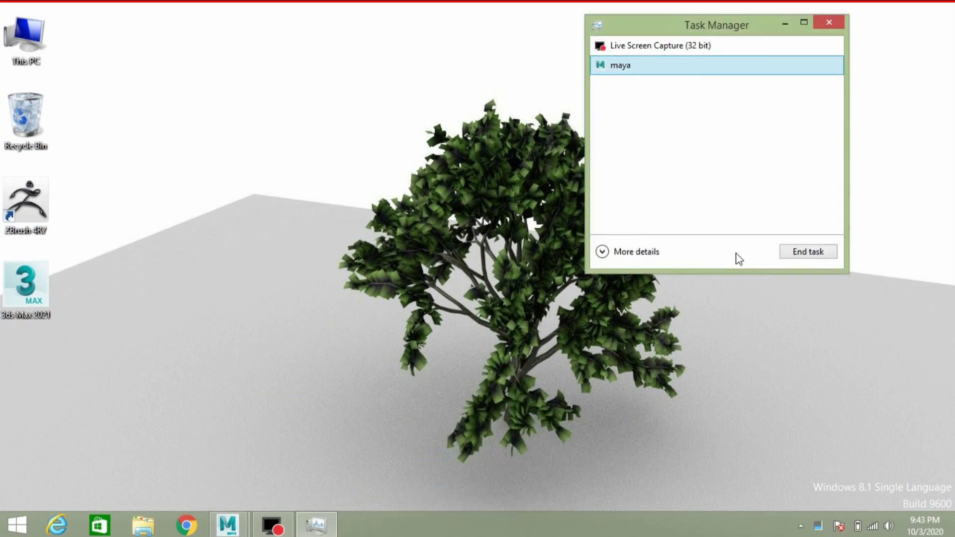
click(825, 248)
click(816, 28)
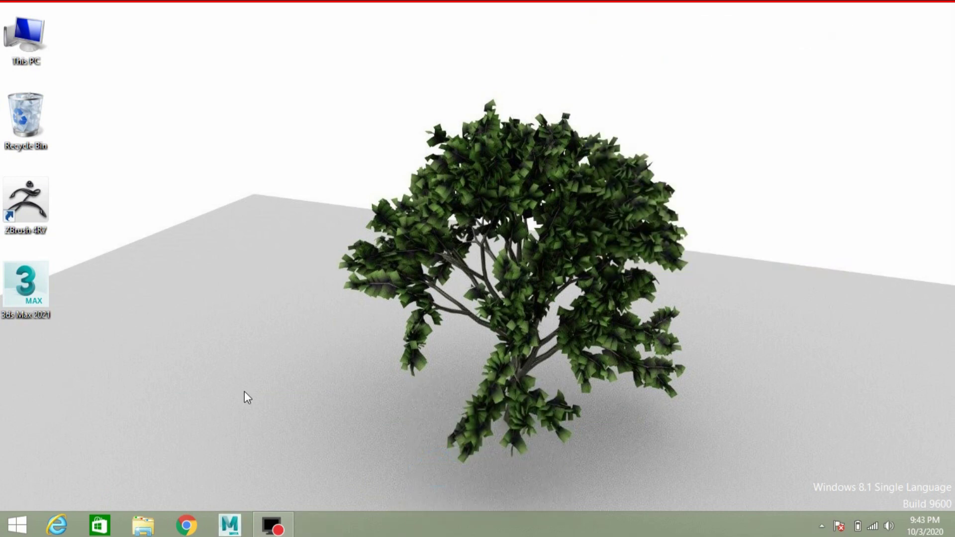
right_click(265, 258)
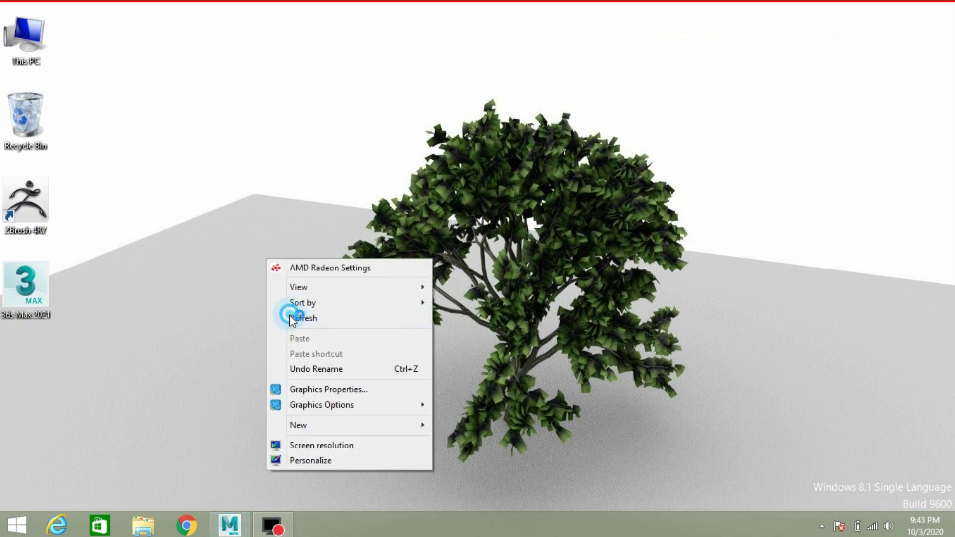
right_click(146, 212)
click(183, 271)
right_click(91, 144)
click(122, 207)
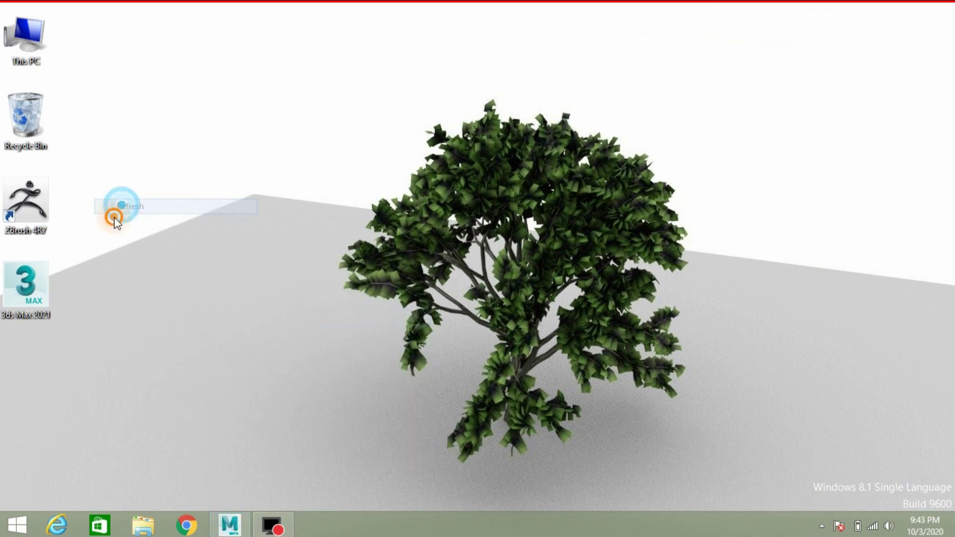
right_click(115, 218)
click(167, 281)
right_click(154, 195)
click(189, 257)
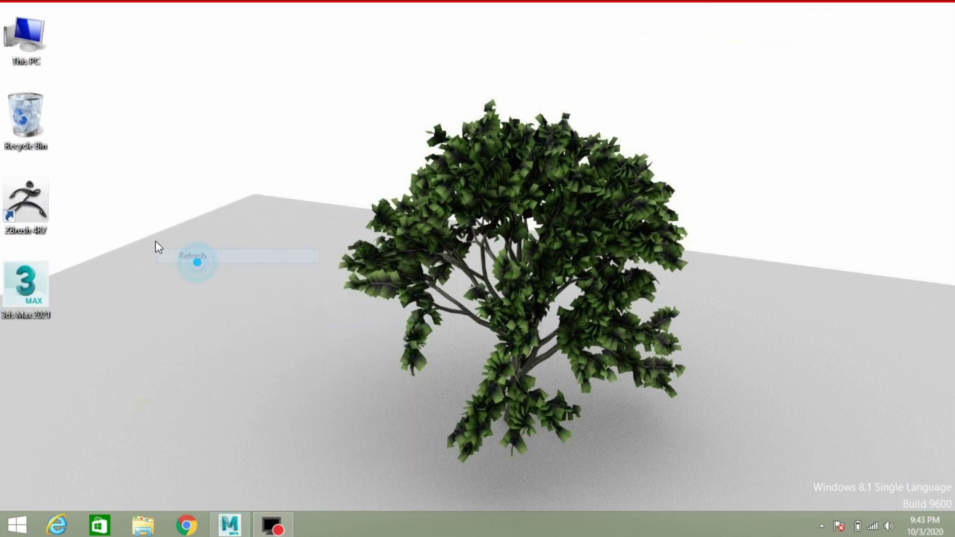